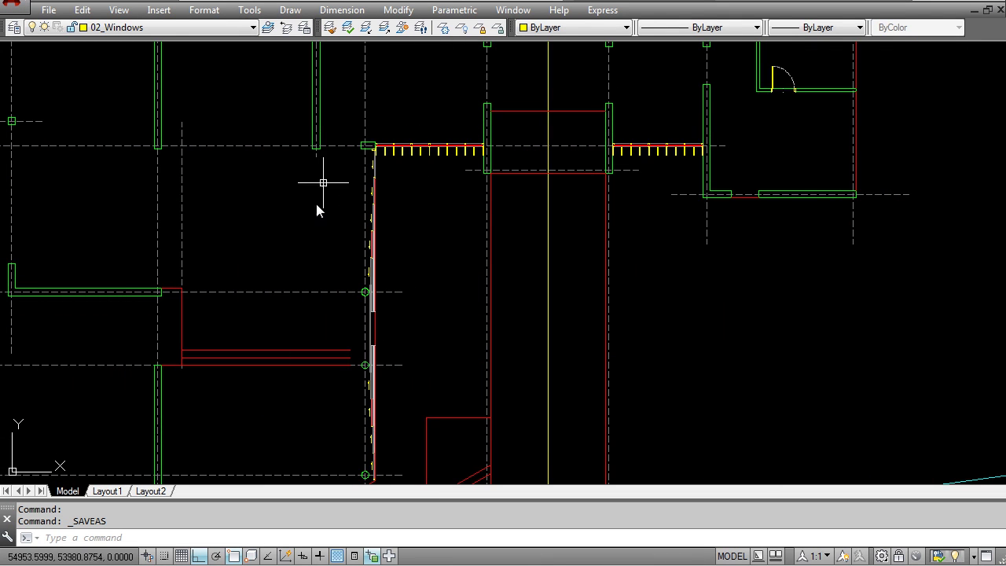
Examine the glazed facade below grid line 3, its columns, the step lines at grid line 5 and the angled slab edge.
{"action": "middle_click_drag", "start_coordinate": [367, 317], "coordinate": [387, 173]}
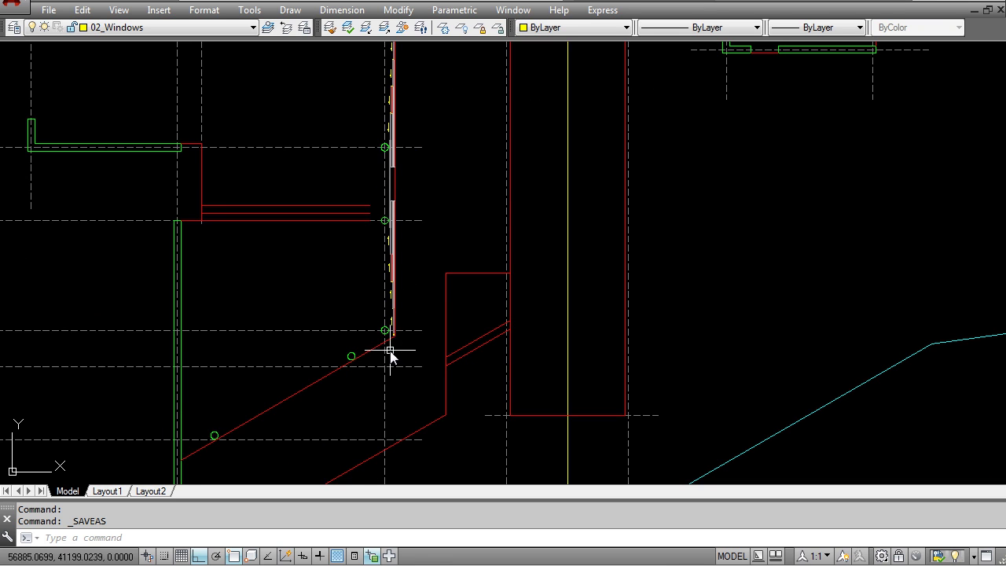
{"action": "scroll", "coordinate": [393, 351], "scroll_direction": "up", "scroll_amount": 6}
{"action": "left_click", "coordinate": [336, 348]}
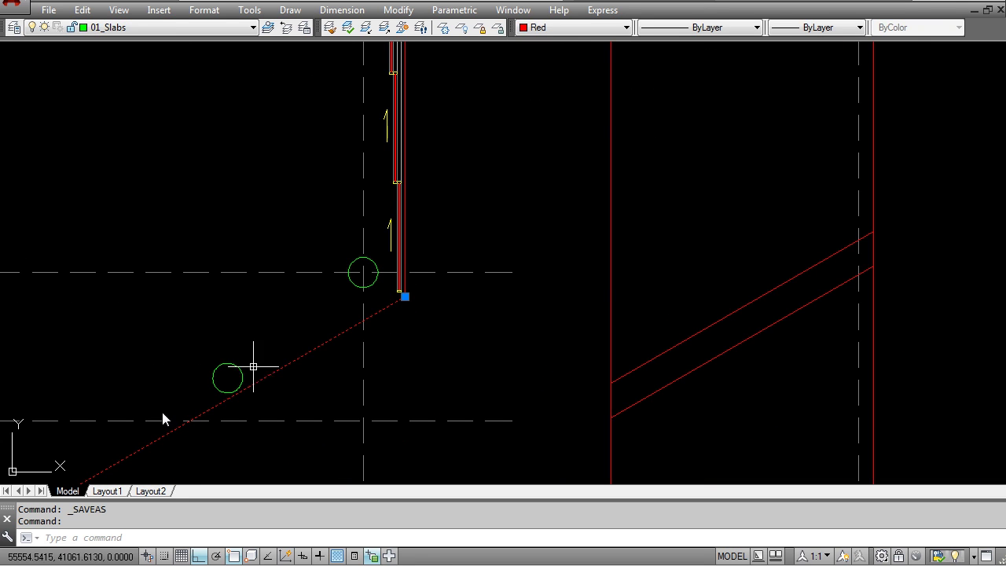
{"action": "key", "text": "Escape"}
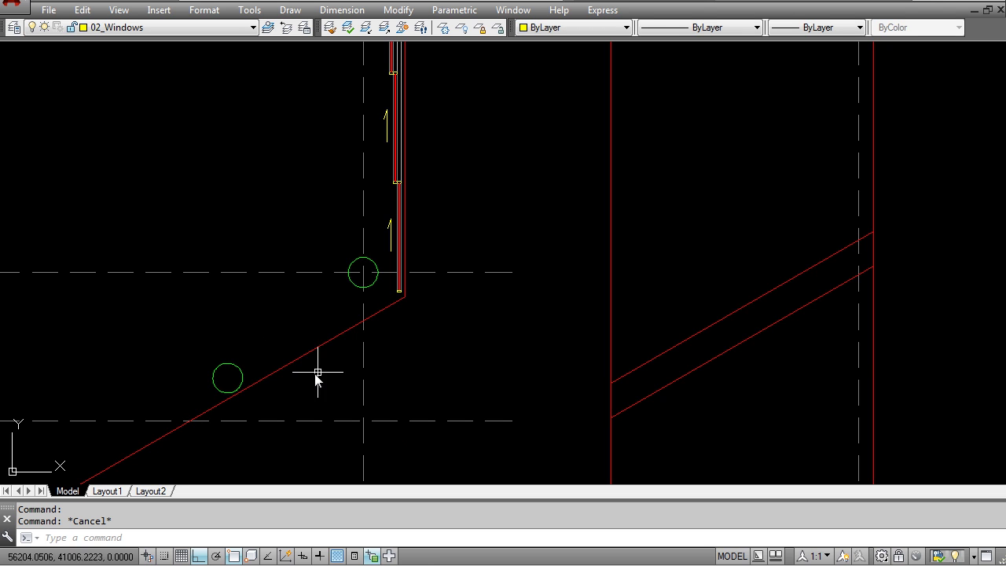
{"action": "scroll", "coordinate": [357, 346], "scroll_direction": "down", "scroll_amount": 2}
{"action": "scroll", "coordinate": [374, 305], "scroll_direction": "down", "scroll_amount": 3}
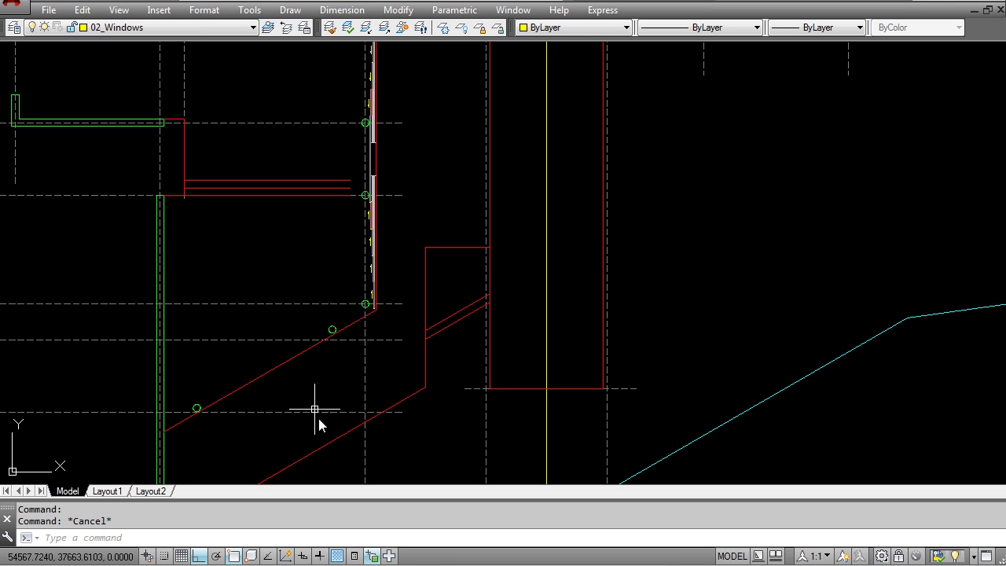
{"action": "scroll", "coordinate": [378, 301], "scroll_direction": "up", "scroll_amount": 2}
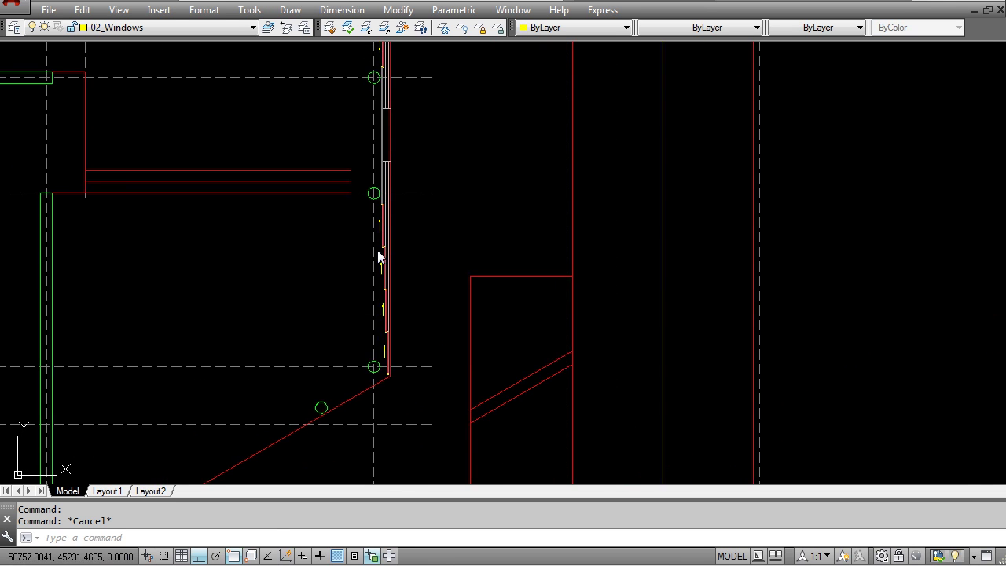
{"action": "scroll", "coordinate": [377, 250], "scroll_direction": "up", "scroll_amount": 4}
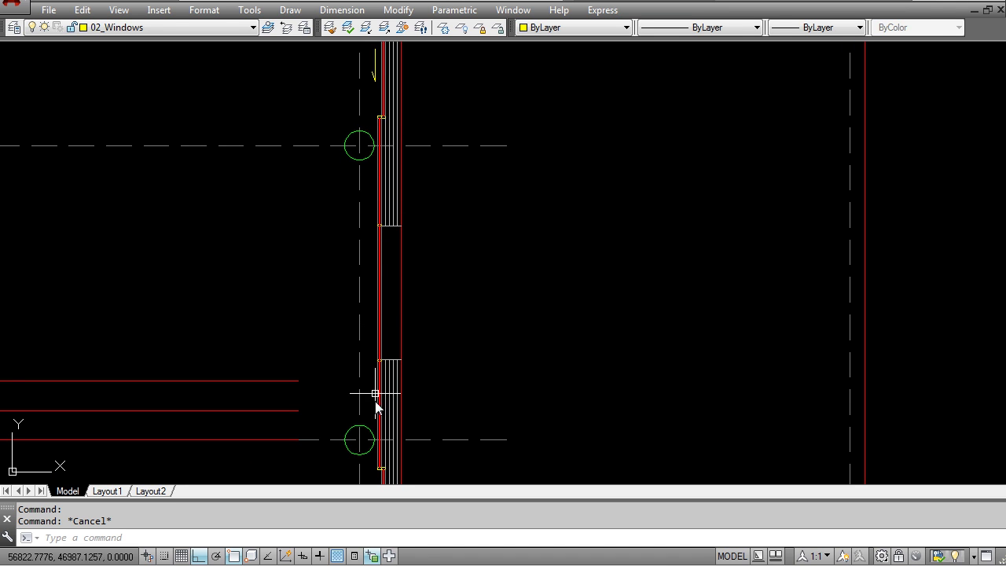
{"action": "middle_click_drag", "start_coordinate": [377, 399], "coordinate": [377, 315]}
{"action": "scroll", "coordinate": [382, 281], "scroll_direction": "down", "scroll_amount": 4}
{"action": "scroll", "coordinate": [384, 306], "scroll_direction": "up", "scroll_amount": 4}
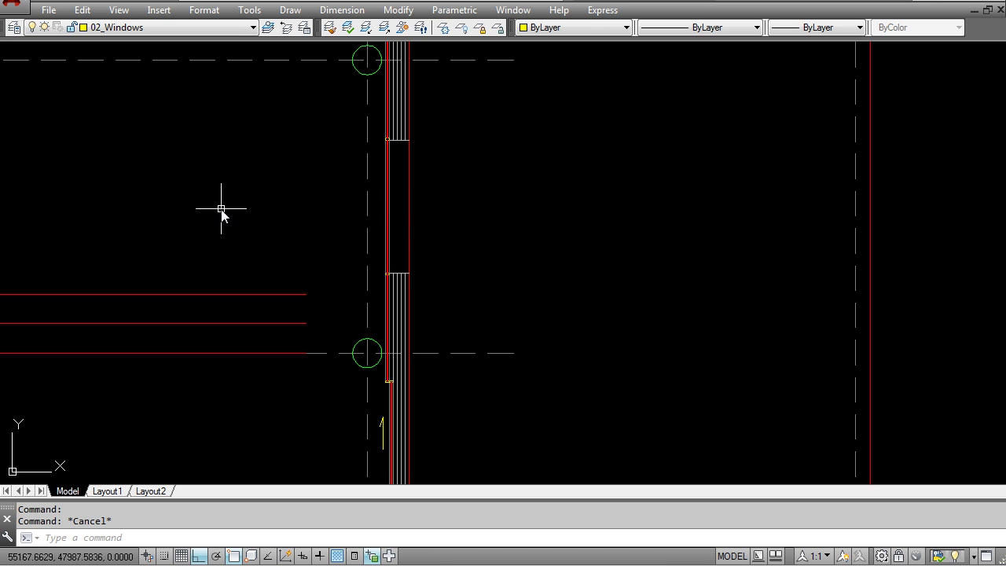
{"action": "scroll", "coordinate": [398, 213], "scroll_direction": "down", "scroll_amount": 2}
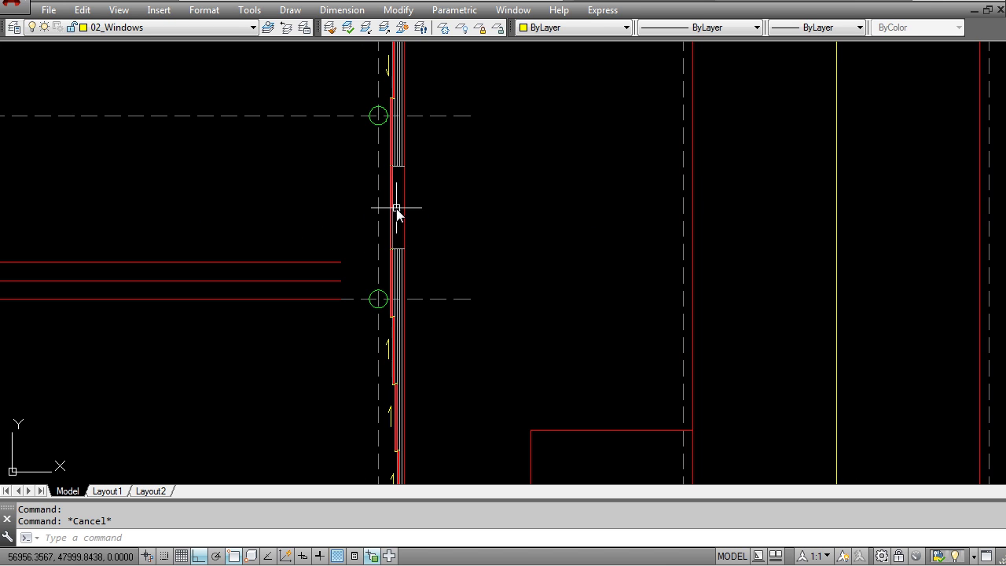
{"action": "scroll", "coordinate": [398, 235], "scroll_direction": "down", "scroll_amount": 4}
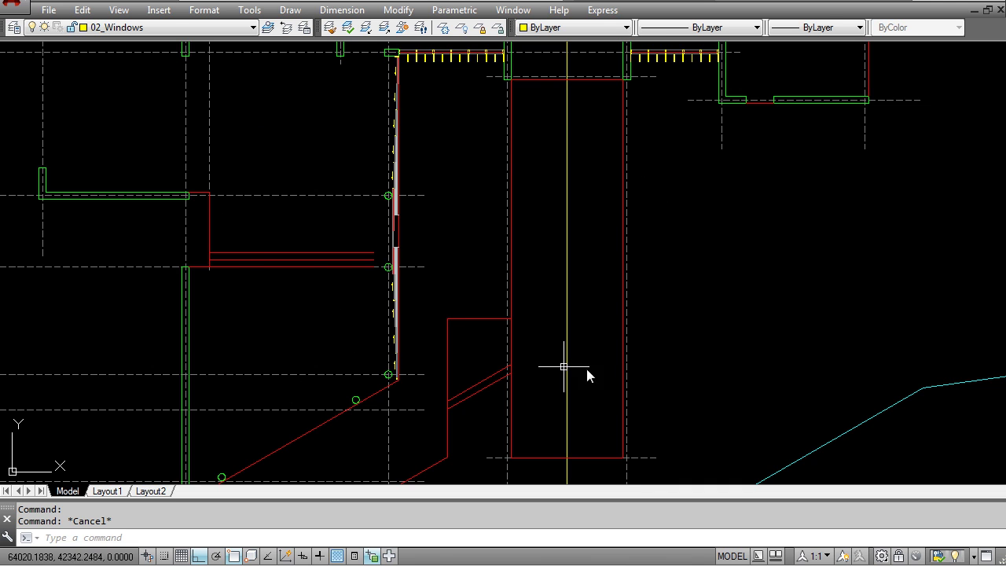
{"action": "mouse_move", "coordinate": [539, 335]}
{"action": "middle_mouse_down"}
{"action": "mouse_move", "coordinate": [551, 304]}
{"action": "mouse_move", "coordinate": [645, 204]}
{"action": "middle_mouse_up"}
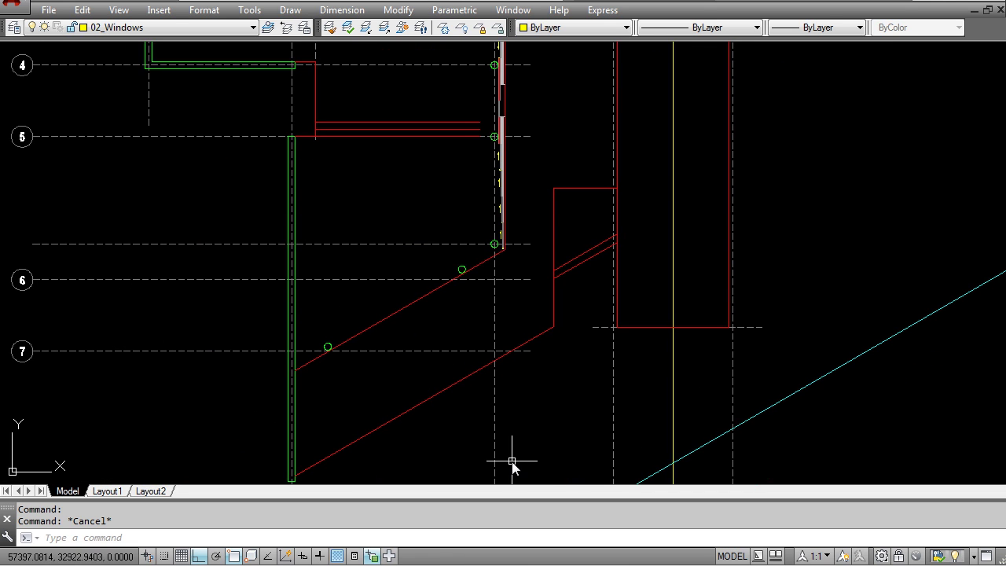
{"action": "middle_click_drag", "start_coordinate": [441, 188], "coordinate": [426, 275]}
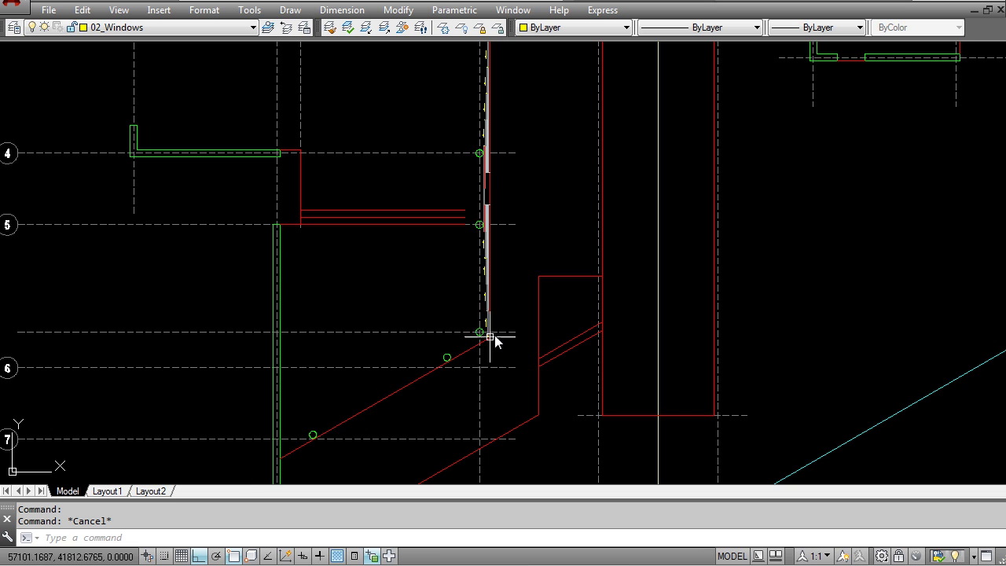
{"action": "middle_click_drag", "start_coordinate": [401, 224], "coordinate": [354, 325]}
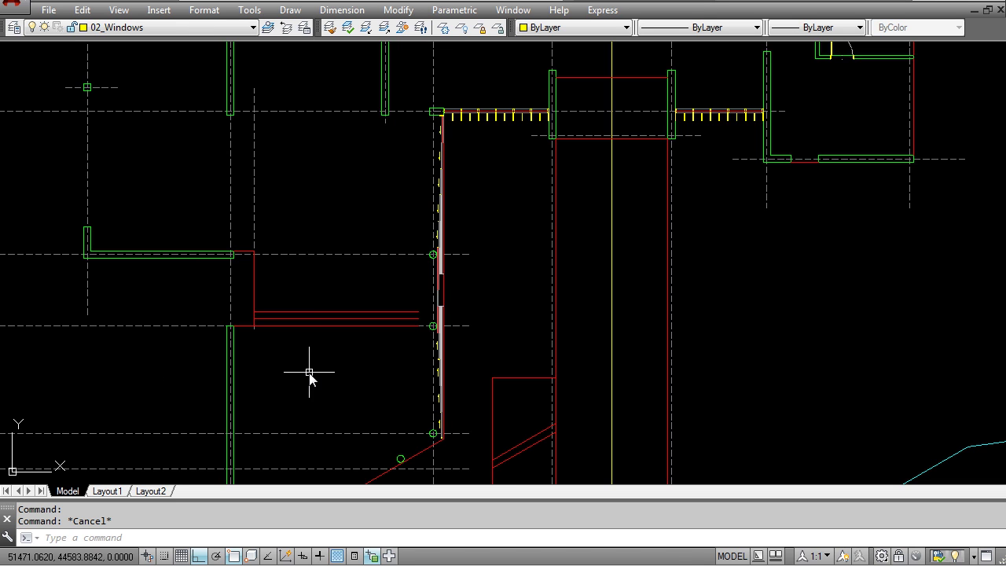
{"action": "middle_click_drag", "start_coordinate": [264, 246], "coordinate": [312, 332]}
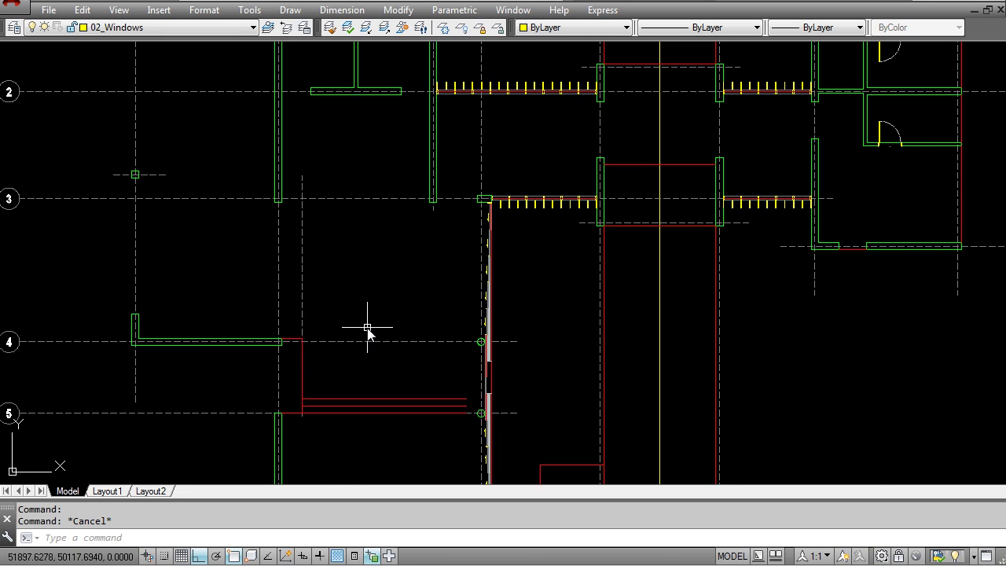
{"action": "mouse_move", "coordinate": [366, 332]}
{"action": "middle_mouse_down"}
{"action": "mouse_move", "coordinate": [348, 267]}
{"action": "mouse_move", "coordinate": [377, 308]}
{"action": "mouse_move", "coordinate": [319, 222]}
{"action": "middle_mouse_up"}
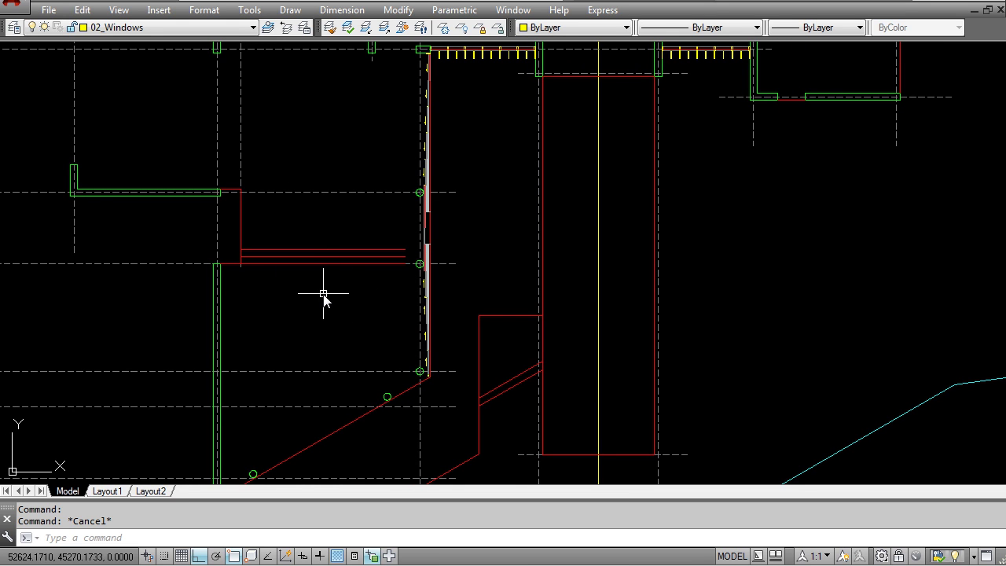
{"action": "middle_click_drag", "start_coordinate": [404, 178], "coordinate": [385, 312]}
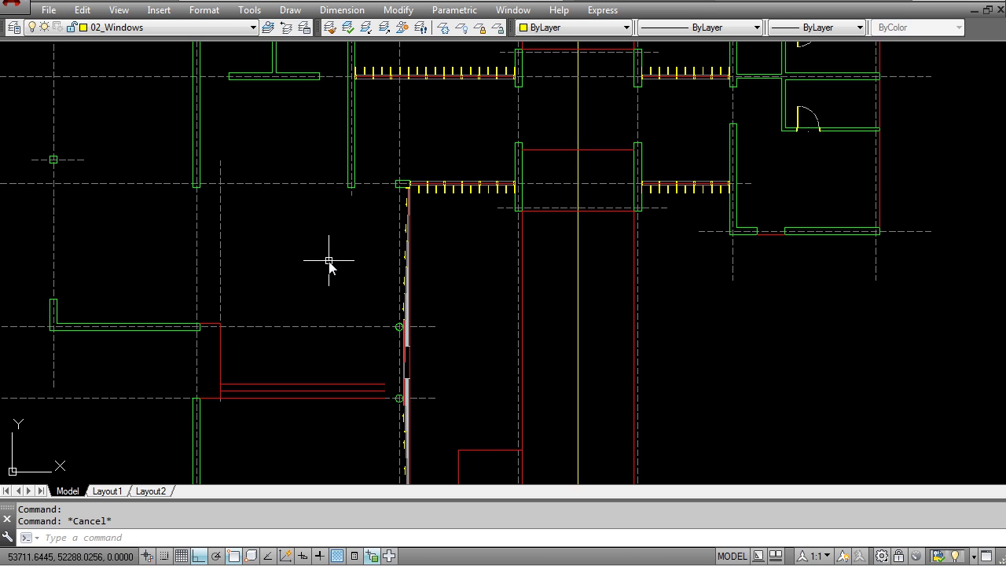
{"action": "middle_click_drag", "start_coordinate": [432, 315], "coordinate": [453, 117]}
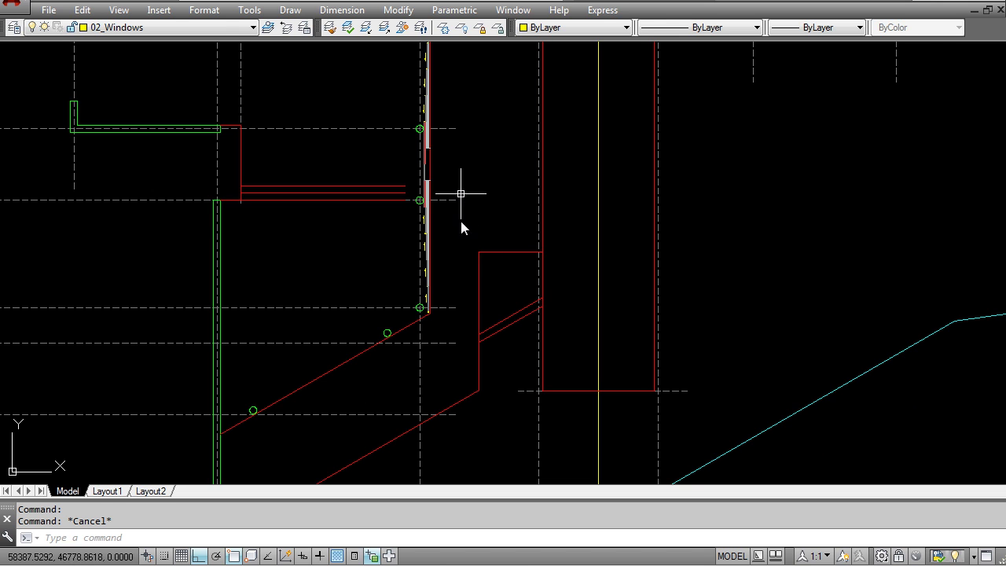
{"action": "scroll", "coordinate": [460, 322], "scroll_direction": "up", "scroll_amount": 6}
{"action": "scroll", "coordinate": [423, 322], "scroll_direction": "down", "scroll_amount": 2}
{"action": "type", "text": "l"}
{"action": "key", "text": "Return"}
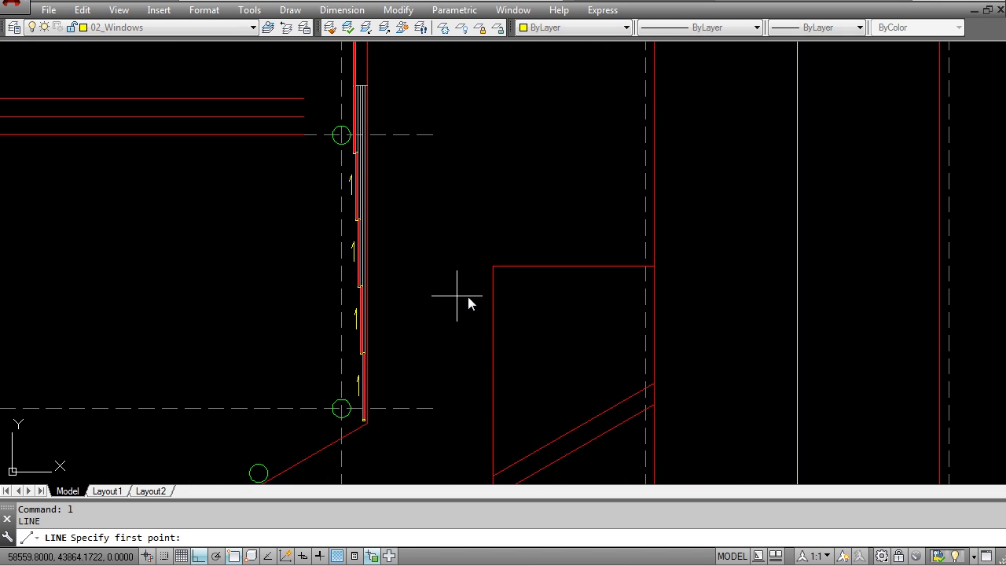
{"action": "key", "text": "Escape"}
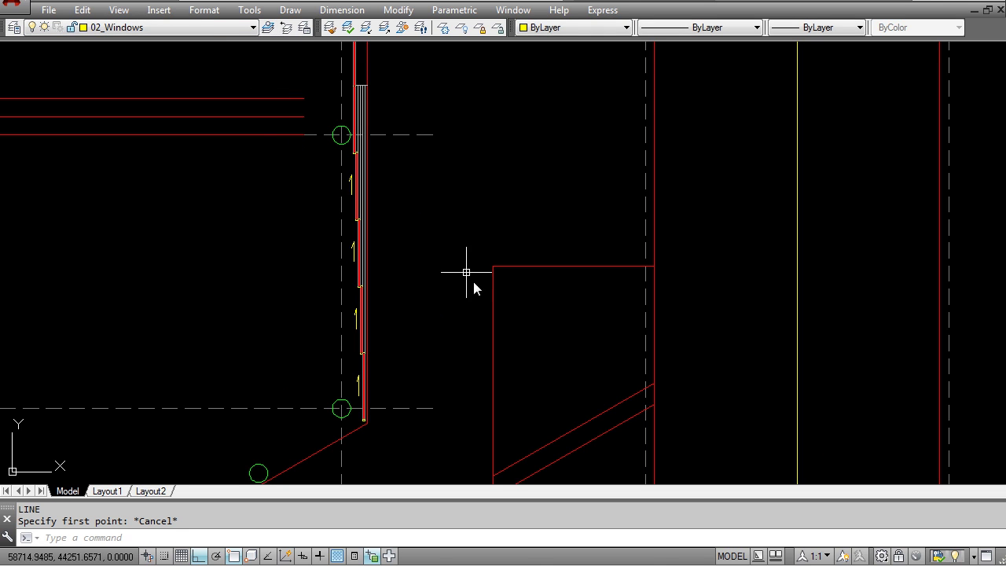
Copy the three red step lines at grid line 5, from the upper line's right end to the upper-left corner of the slab beyond the glazing.
{"action": "middle_click_drag", "start_coordinate": [428, 299], "coordinate": [458, 344]}
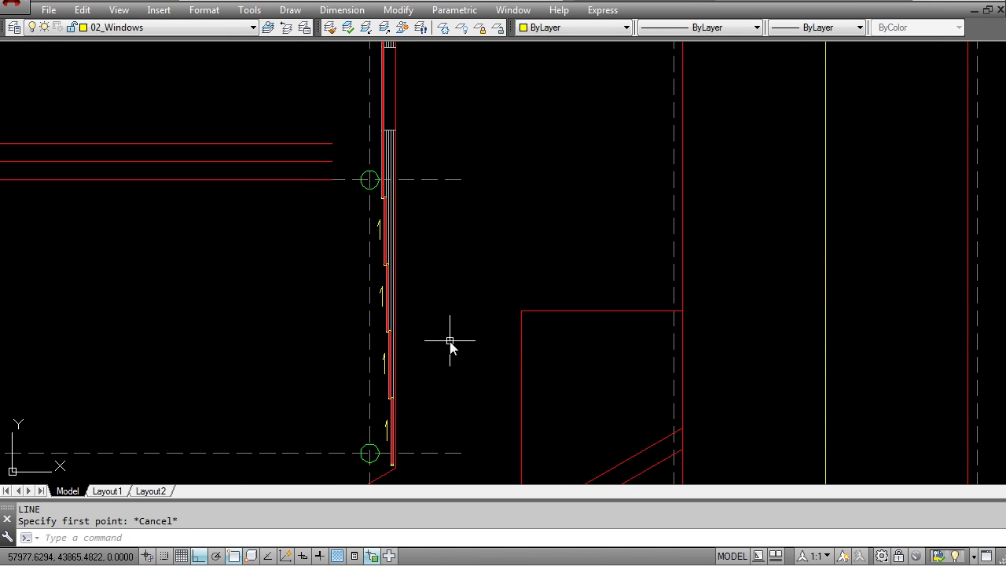
{"action": "middle_click_drag", "start_coordinate": [83, 171], "coordinate": [152, 206]}
{"action": "scroll", "coordinate": [259, 220], "scroll_direction": "down", "scroll_amount": 2}
{"action": "key", "text": "Escape"}
{"action": "key", "text": "Escape"}
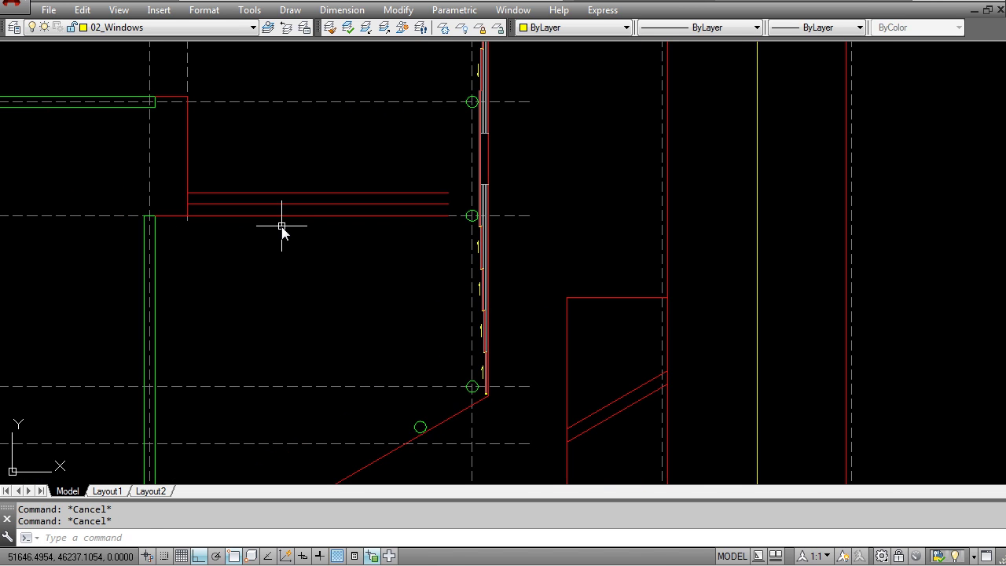
{"action": "type", "text": "ct o"}
{"action": "key", "text": "Return"}
{"action": "left_click", "coordinate": [243, 213]}
{"action": "left_click", "coordinate": [291, 268]}
{"action": "left_click", "coordinate": [237, 204]}
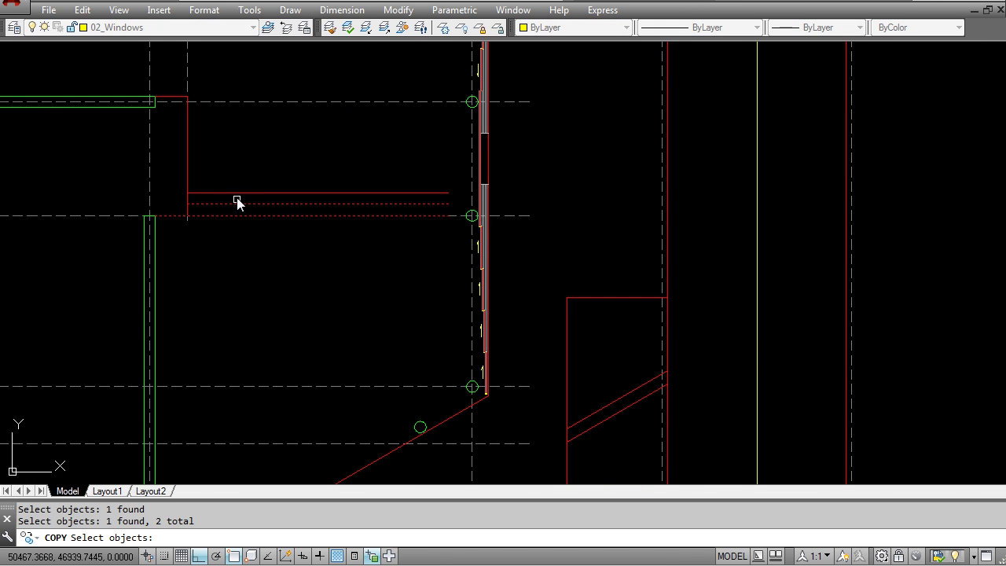
{"action": "key", "text": "Return"}
{"action": "scroll", "coordinate": [417, 206], "scroll_direction": "up", "scroll_amount": 2}
{"action": "left_click", "coordinate": [472, 183]}
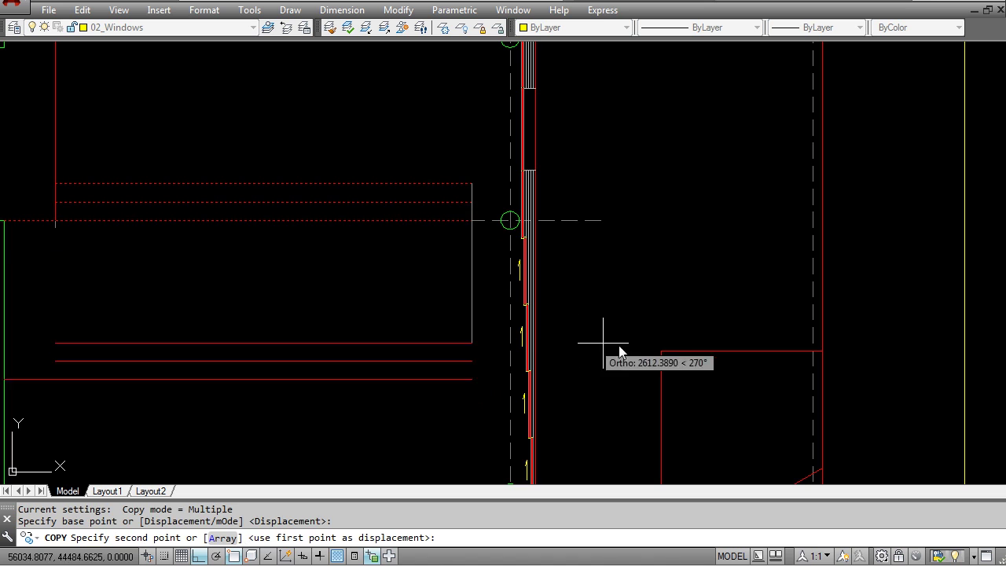
{"action": "left_click", "coordinate": [661, 350]}
{"action": "key", "text": "Escape"}
Trim the three copied step lines at the glazed facade's outer red edge, removing their parts inside the building.
{"action": "scroll", "coordinate": [498, 281], "scroll_direction": "down", "scroll_amount": 1}
{"action": "scroll", "coordinate": [552, 344], "scroll_direction": "up", "scroll_amount": 2}
{"action": "middle_click_drag", "start_coordinate": [505, 363], "coordinate": [481, 292]}
{"action": "scroll", "coordinate": [481, 292], "scroll_direction": "up", "scroll_amount": 2}
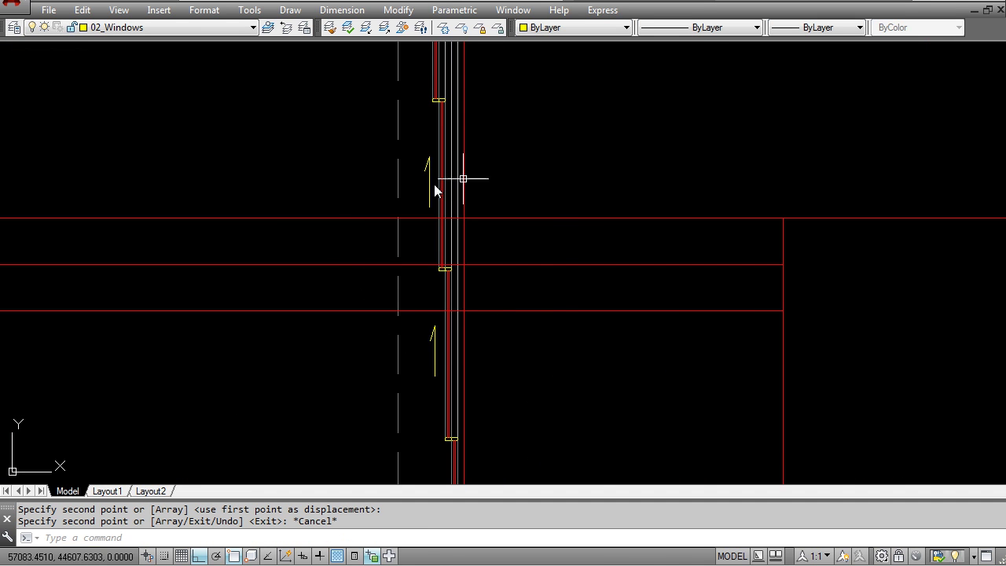
{"action": "key", "text": "Escape"}
{"action": "type", "text": "tr"}
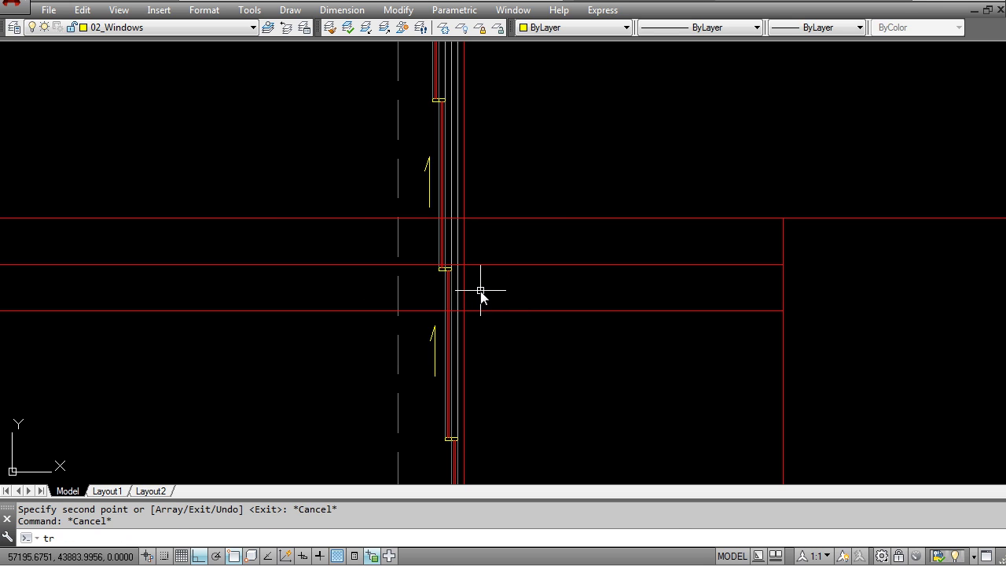
{"action": "key", "text": "Return"}
{"action": "left_click", "coordinate": [464, 281]}
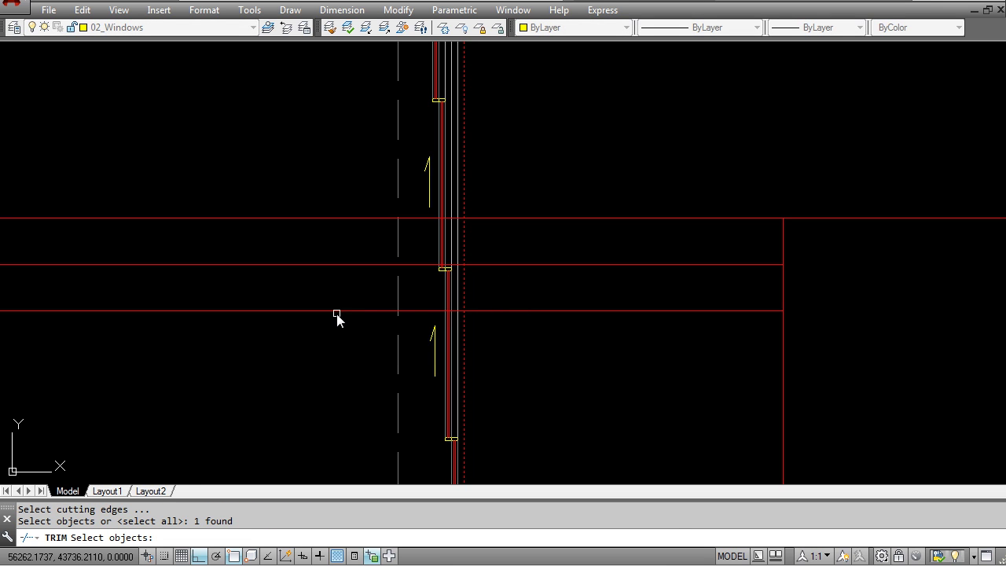
{"action": "key", "text": "Return"}
{"action": "left_click", "coordinate": [314, 346]}
{"action": "left_click", "coordinate": [301, 236]}
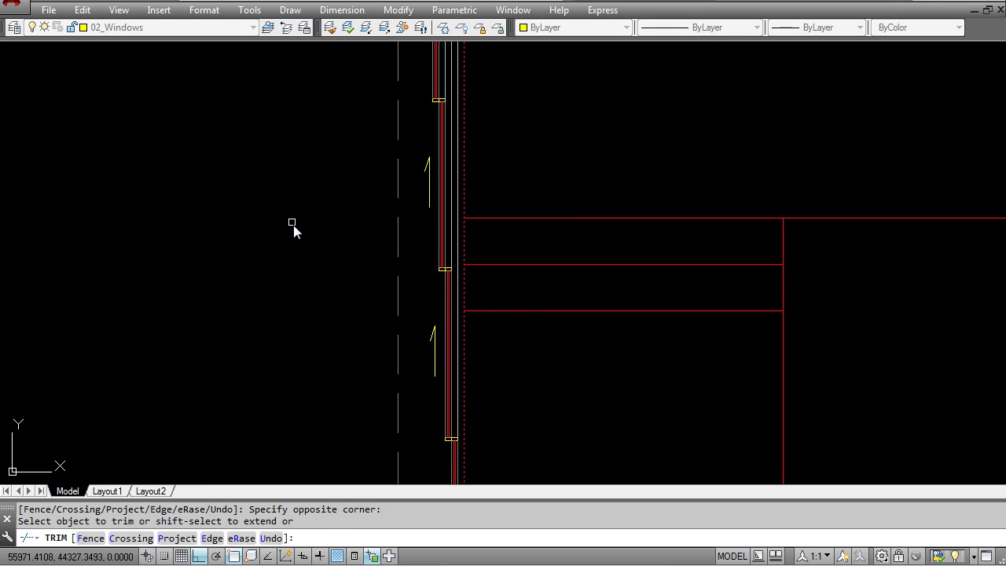
{"action": "scroll", "coordinate": [302, 236], "scroll_direction": "down", "scroll_amount": 3}
{"action": "key", "text": "Escape"}
{"action": "scroll", "coordinate": [315, 251], "scroll_direction": "down", "scroll_amount": 2}
{"action": "middle_click_drag", "start_coordinate": [287, 302], "coordinate": [421, 315]}
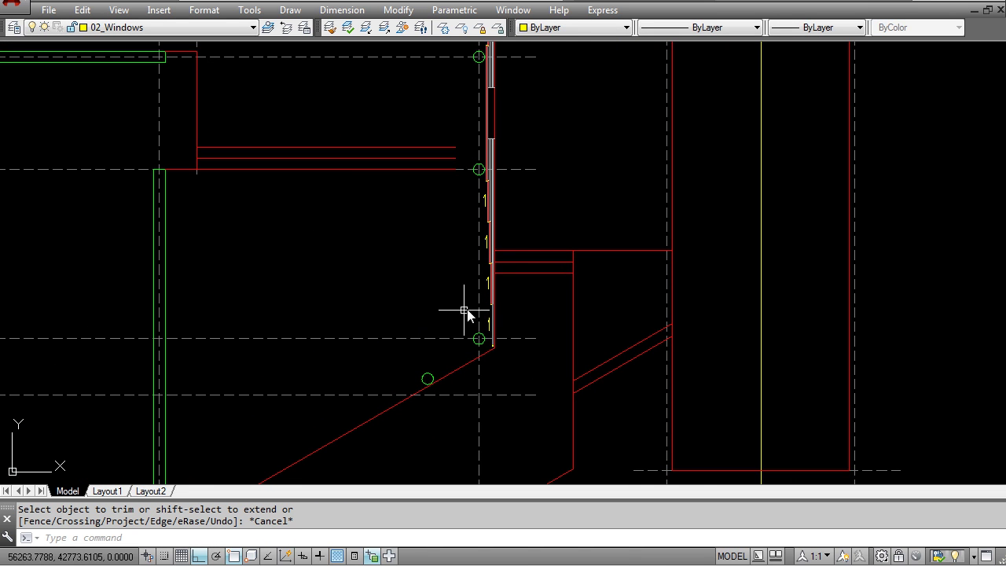
{"action": "middle_click_drag", "start_coordinate": [490, 216], "coordinate": [464, 296]}
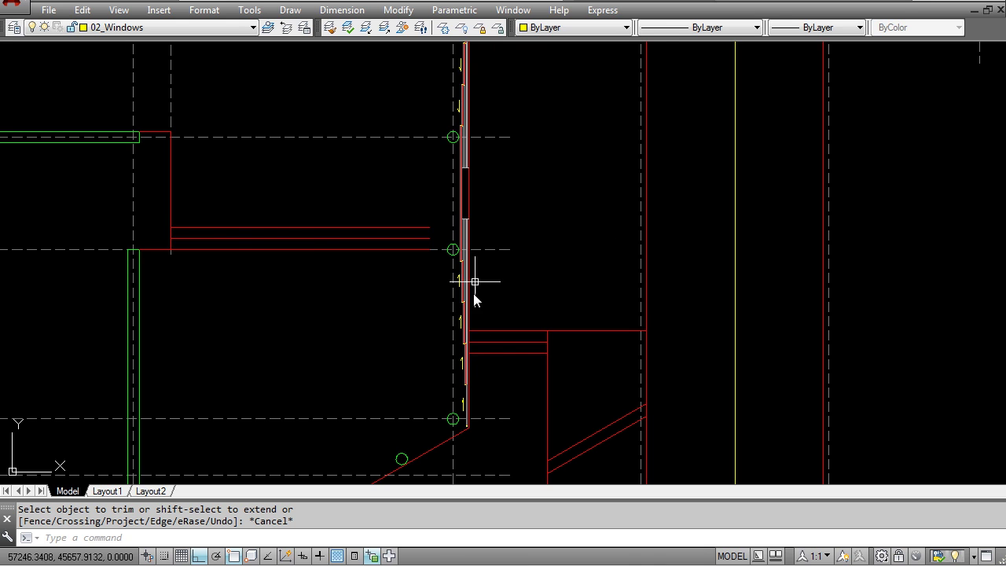
{"action": "middle_click_drag", "start_coordinate": [435, 299], "coordinate": [438, 317]}
{"action": "scroll", "coordinate": [426, 287], "scroll_direction": "up", "scroll_amount": 8}
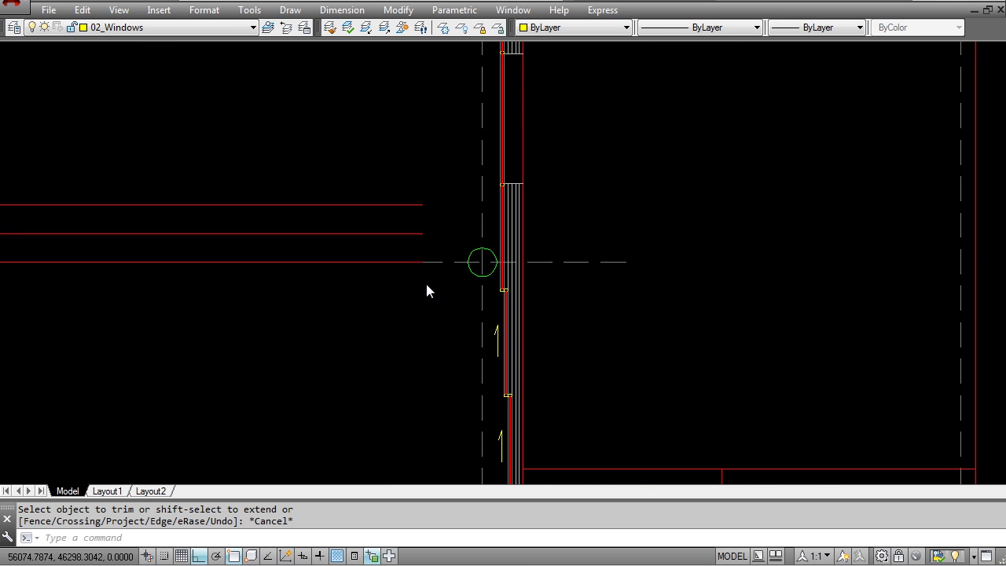
{"action": "key", "text": "Escape"}
{"action": "scroll", "coordinate": [555, 319], "scroll_direction": "down", "scroll_amount": 5}
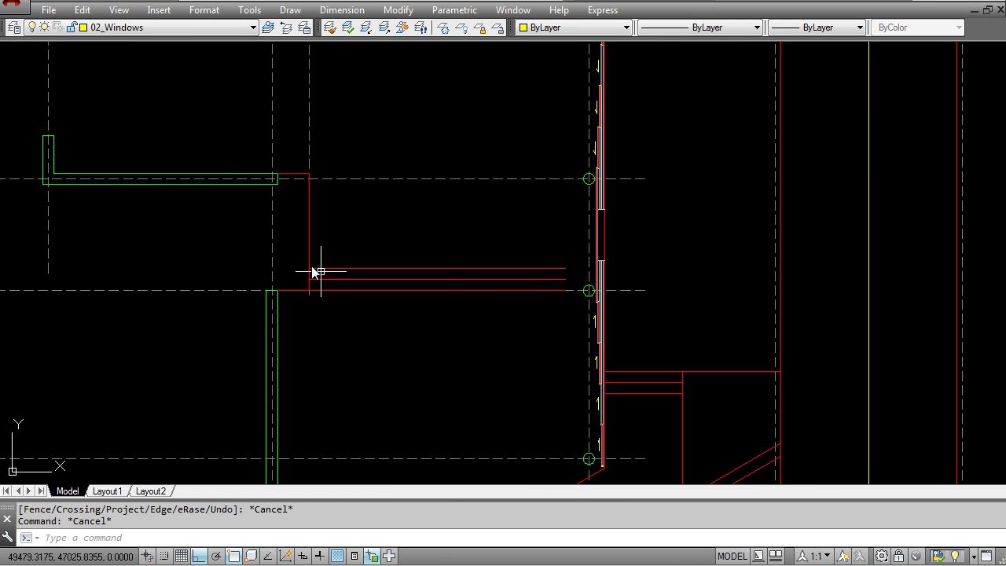
Draw a horizontal helper line from the top of the round column on grid line 5 leftward past the green wall's end.
{"action": "scroll", "coordinate": [263, 288], "scroll_direction": "up", "scroll_amount": 2}
{"action": "middle_click_drag", "start_coordinate": [590, 304], "coordinate": [538, 295]}
{"action": "type", "text": "l"}
{"action": "key", "text": "Return"}
{"action": "left_click", "coordinate": [714, 293]}
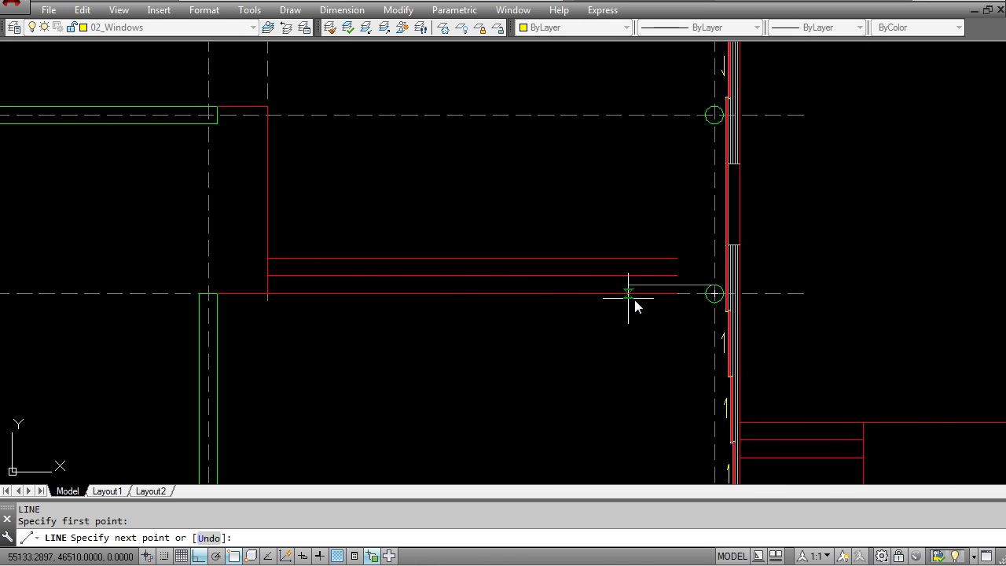
{"action": "left_click", "coordinate": [152, 285]}
{"action": "key", "text": "Return"}
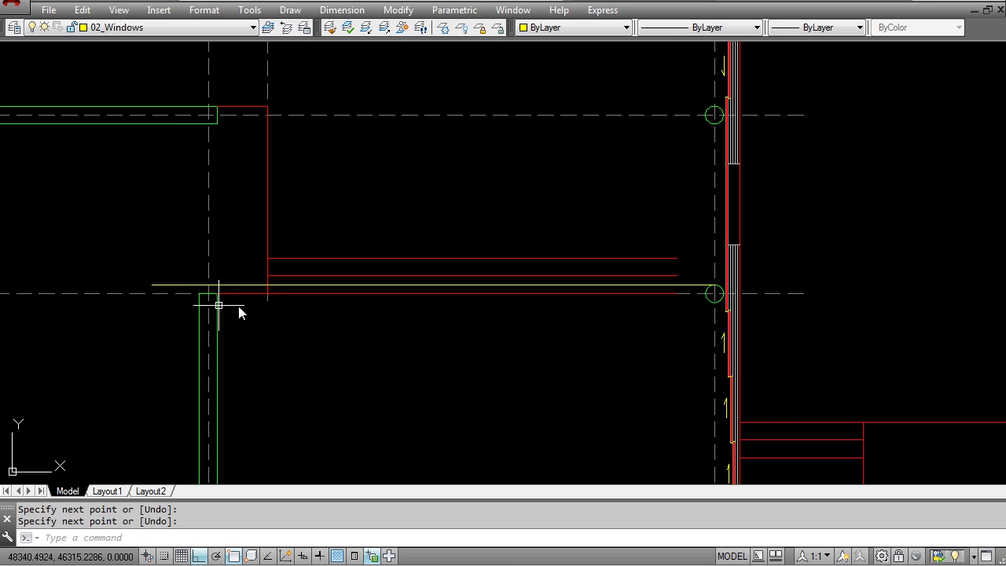
Stretch the green wall's upper end up to the helper line, excluding the red step line from the selection.
{"action": "key", "text": "Escape"}
{"action": "scroll", "coordinate": [181, 295], "scroll_direction": "up", "scroll_amount": 4}
{"action": "type", "text": "s"}
{"action": "key", "text": "Return"}
{"action": "left_click", "coordinate": [282, 306]}
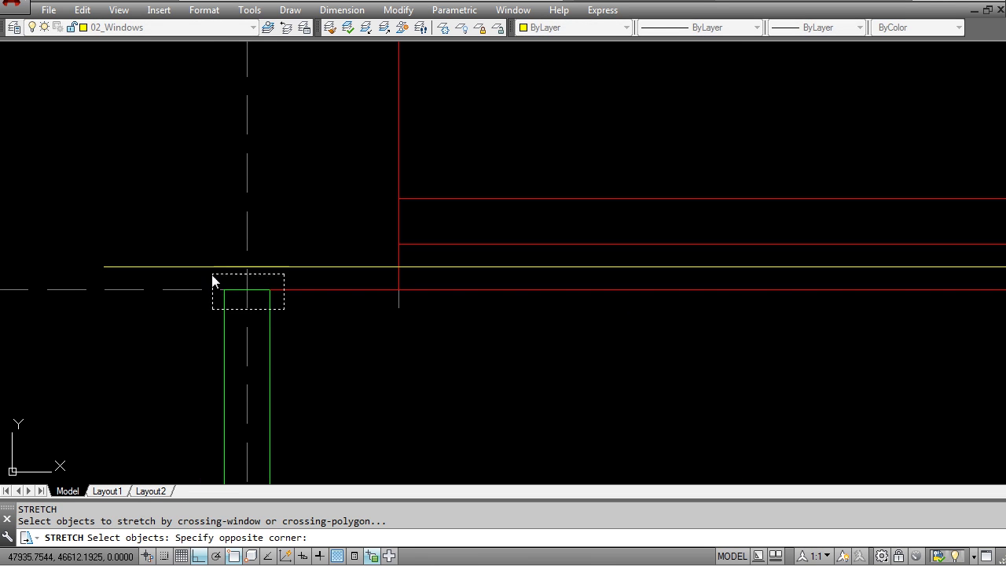
{"action": "left_click", "coordinate": [209, 284]}
{"action": "left_click", "coordinate": [335, 308], "text": "shift"}
{"action": "left_click", "coordinate": [262, 284], "text": "shift"}
{"action": "key", "text": "Return"}
{"action": "left_click", "coordinate": [271, 290]}
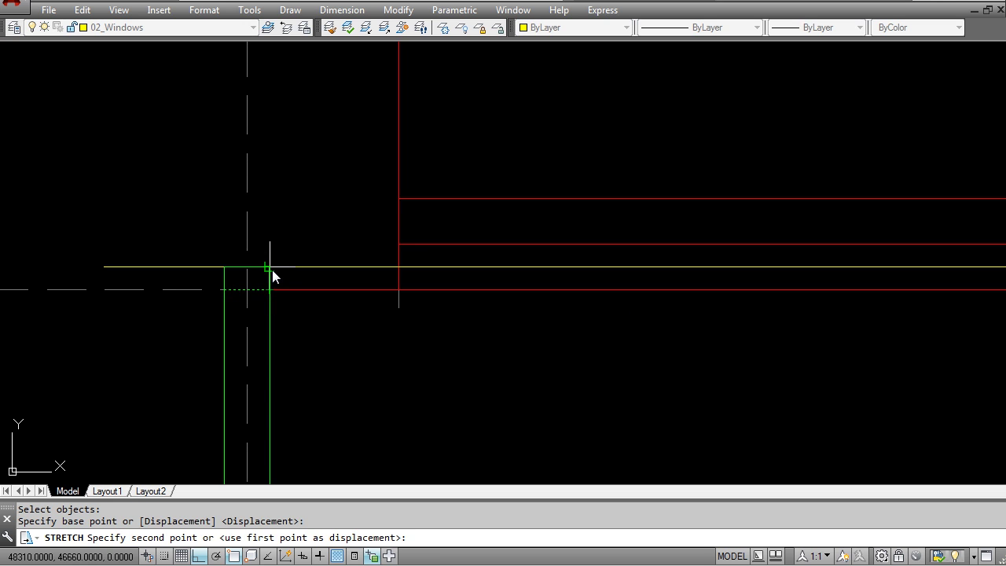
{"action": "left_click", "coordinate": [272, 268]}
{"action": "key", "text": "Escape"}
Erase the horizontal helper line above the wall's end.
{"action": "type", "text": "e"}
{"action": "key", "text": "Return"}
{"action": "left_click", "coordinate": [187, 288]}
{"action": "left_click", "coordinate": [196, 248]}
{"action": "scroll", "coordinate": [220, 259], "scroll_direction": "down", "scroll_amount": 6}
{"action": "key", "text": "Escape"}
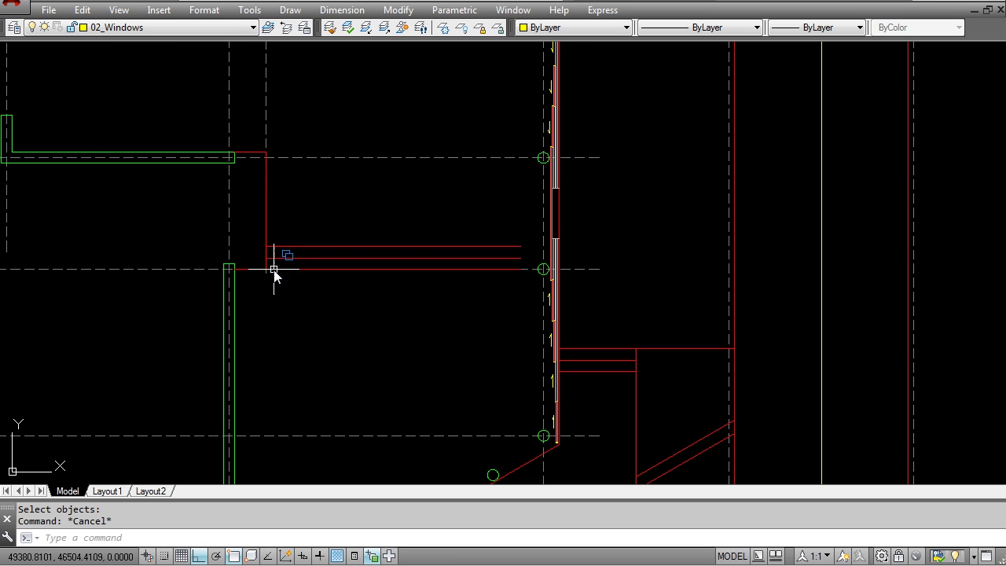
{"action": "scroll", "coordinate": [264, 169], "scroll_direction": "down", "scroll_amount": 4}
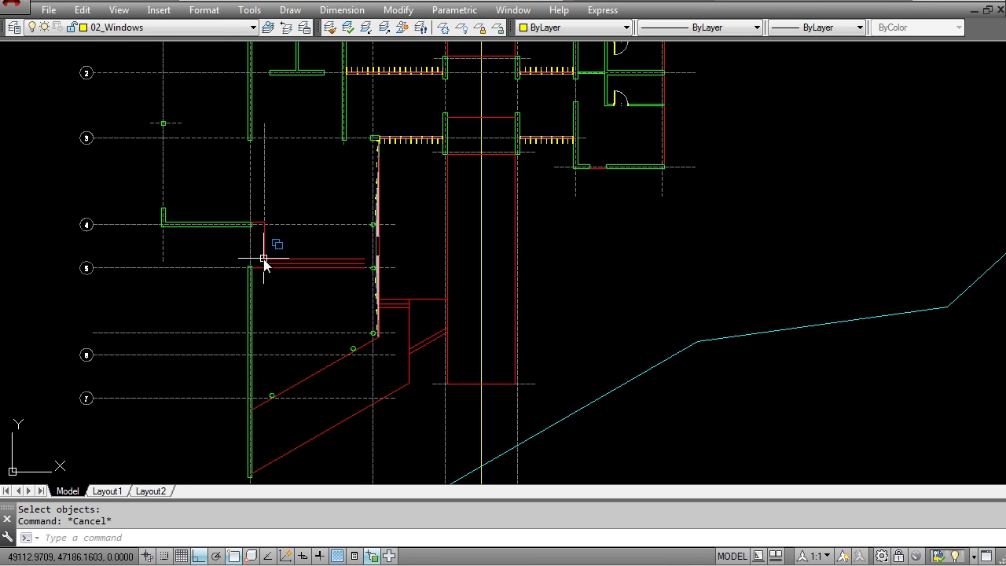
{"action": "scroll", "coordinate": [317, 268], "scroll_direction": "up", "scroll_amount": 6}
{"action": "middle_click_drag", "start_coordinate": [179, 270], "coordinate": [345, 291]}
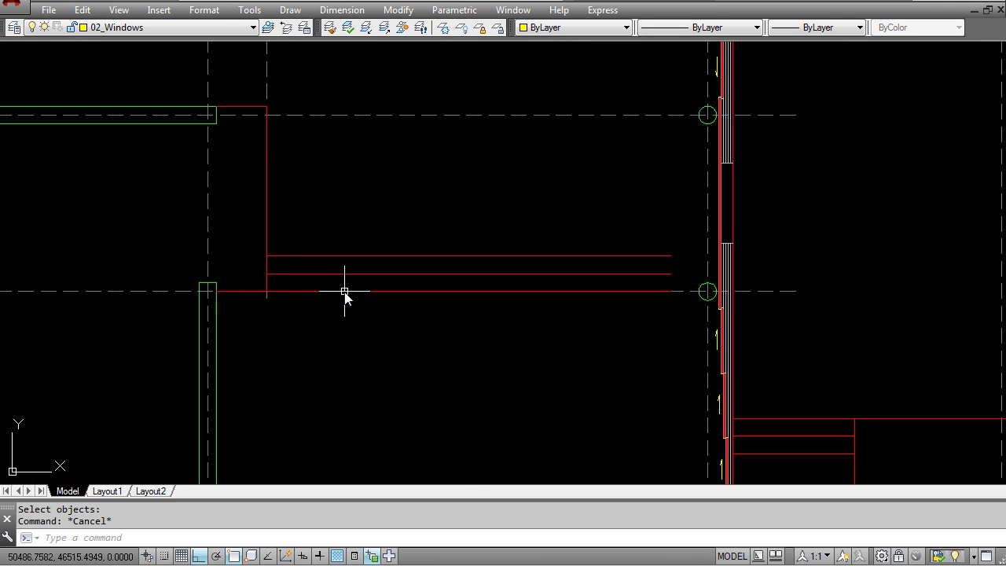
{"action": "middle_click_drag", "start_coordinate": [509, 307], "coordinate": [283, 289]}
{"action": "key", "text": "Escape"}
{"action": "middle_click_drag", "start_coordinate": [412, 307], "coordinate": [405, 352]}
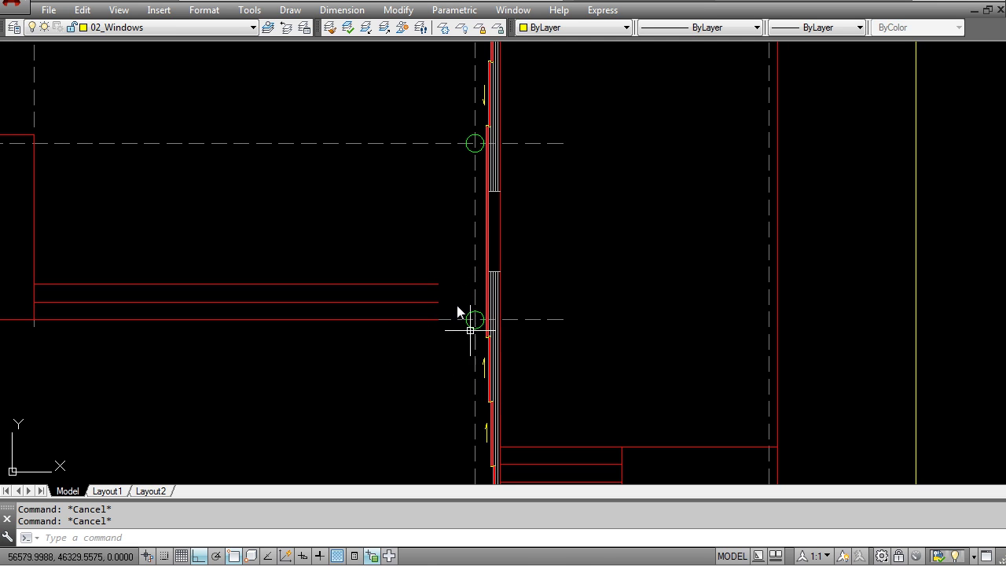
{"action": "scroll", "coordinate": [431, 331], "scroll_direction": "up", "scroll_amount": 2}
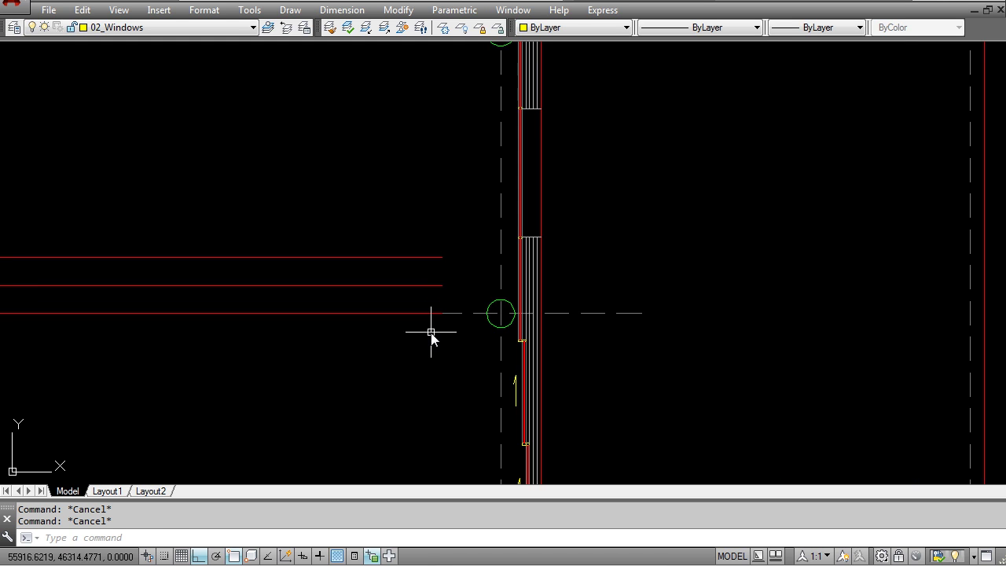
{"action": "type", "text": "l"}
{"action": "key", "text": "Return"}
{"action": "middle_click_drag", "start_coordinate": [372, 303], "coordinate": [634, 297]}
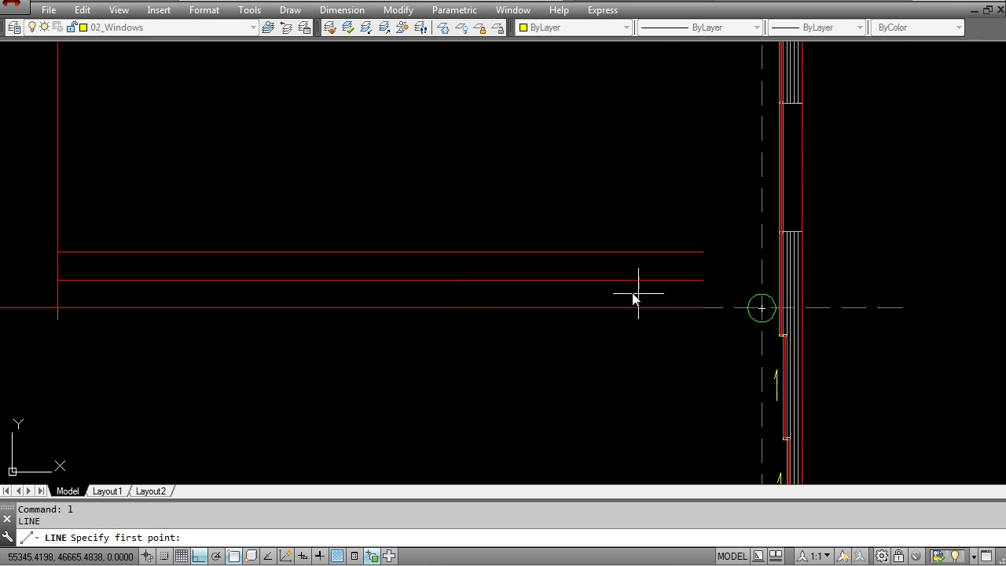
{"action": "scroll", "coordinate": [445, 299], "scroll_direction": "down", "scroll_amount": 2}
{"action": "key", "text": "Escape"}
Move the three red horizontal step lines up by one step spacing from grid line 5.
{"action": "type", "text": "m"}
{"action": "key", "text": "Return"}
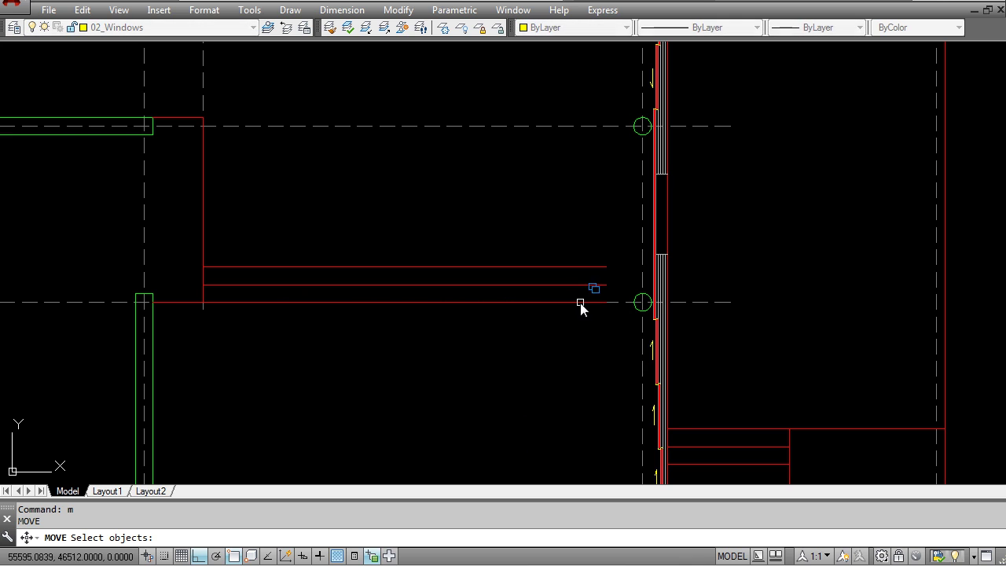
{"action": "left_click", "coordinate": [580, 303]}
{"action": "left_click", "coordinate": [584, 285]}
{"action": "left_click", "coordinate": [582, 268]}
{"action": "scroll", "coordinate": [604, 319], "scroll_direction": "up", "scroll_amount": 2}
{"action": "key", "text": "Return"}
{"action": "left_click", "coordinate": [609, 358]}
{"action": "key", "text": "Escape"}
{"action": "key", "text": "Return"}
{"action": "left_click", "coordinate": [580, 295]}
{"action": "left_click", "coordinate": [585, 278]}
{"action": "left_click", "coordinate": [569, 230]}
{"action": "key", "text": "Return"}
{"action": "left_click", "coordinate": [571, 285]}
{"action": "left_click", "coordinate": [572, 265]}
{"action": "key", "text": "Escape"}
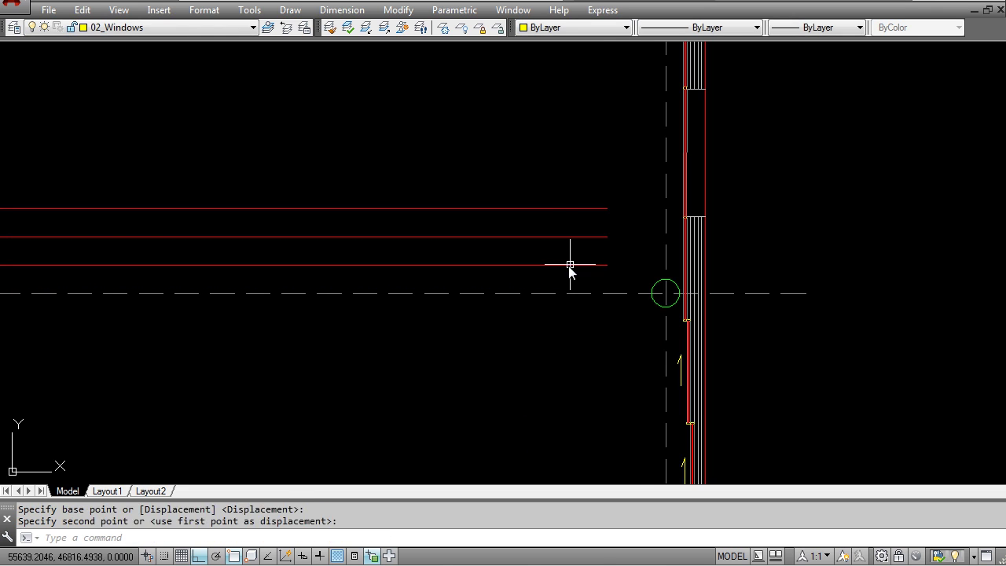
{"action": "key", "text": "Escape"}
{"action": "middle_click_drag", "start_coordinate": [600, 284], "coordinate": [539, 325]}
{"action": "type", "text": "s"}
{"action": "key", "text": "Return"}
{"action": "left_click", "coordinate": [561, 315]}
{"action": "left_click", "coordinate": [536, 211]}
{"action": "key", "text": "Return"}
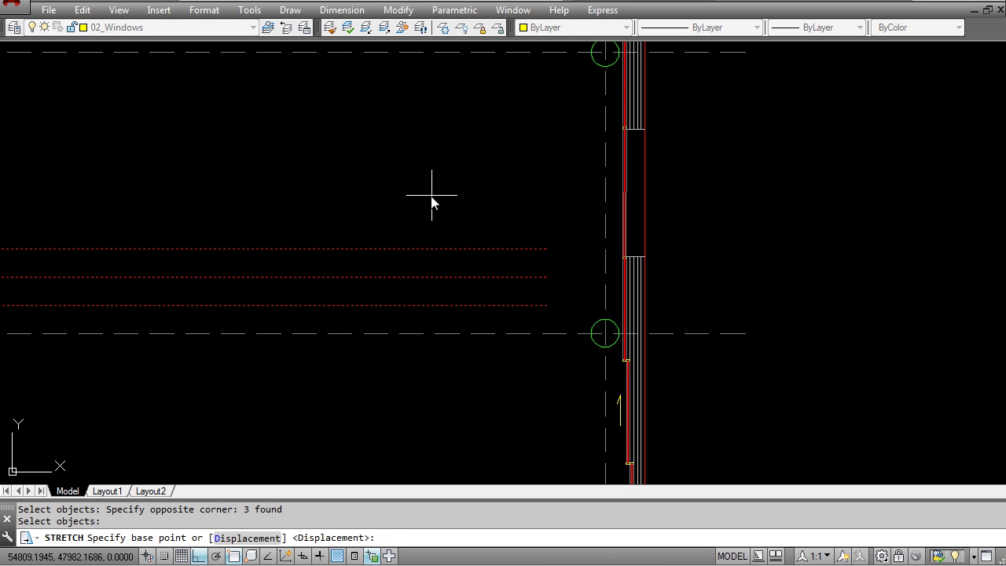
{"action": "left_click", "coordinate": [431, 198]}
{"action": "key", "text": "Escape"}
{"action": "middle_click_drag", "start_coordinate": [601, 324], "coordinate": [541, 353]}
{"action": "scroll", "coordinate": [541, 351], "scroll_direction": "up", "scroll_amount": 2}
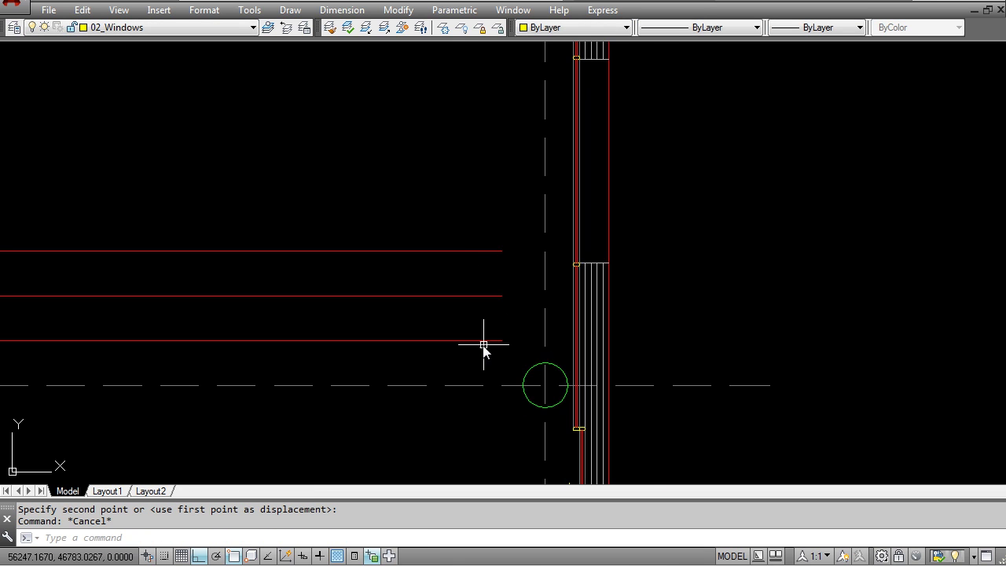
{"action": "key", "text": "Escape"}
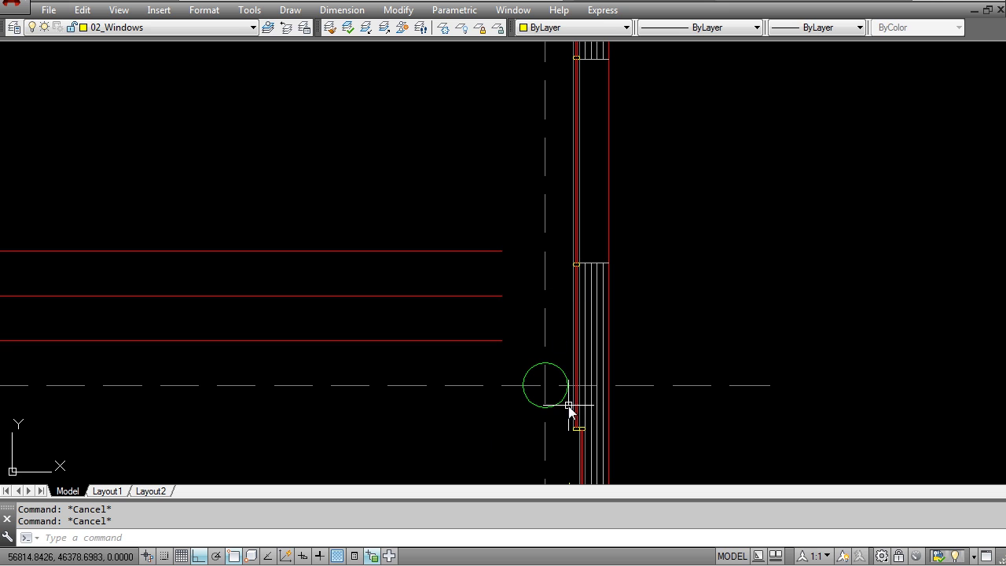
{"action": "type", "text": "pl"}
{"action": "key", "text": "Return"}
{"action": "scroll", "coordinate": [575, 438], "scroll_direction": "up", "scroll_amount": 2}
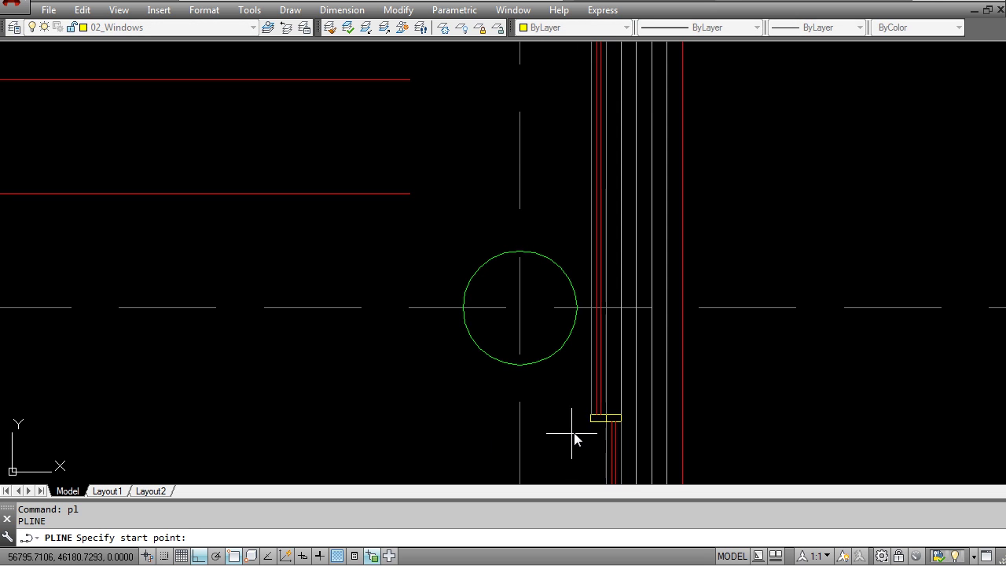
{"action": "left_click", "coordinate": [588, 423]}
{"action": "scroll", "coordinate": [448, 427], "scroll_direction": "down", "scroll_amount": 2}
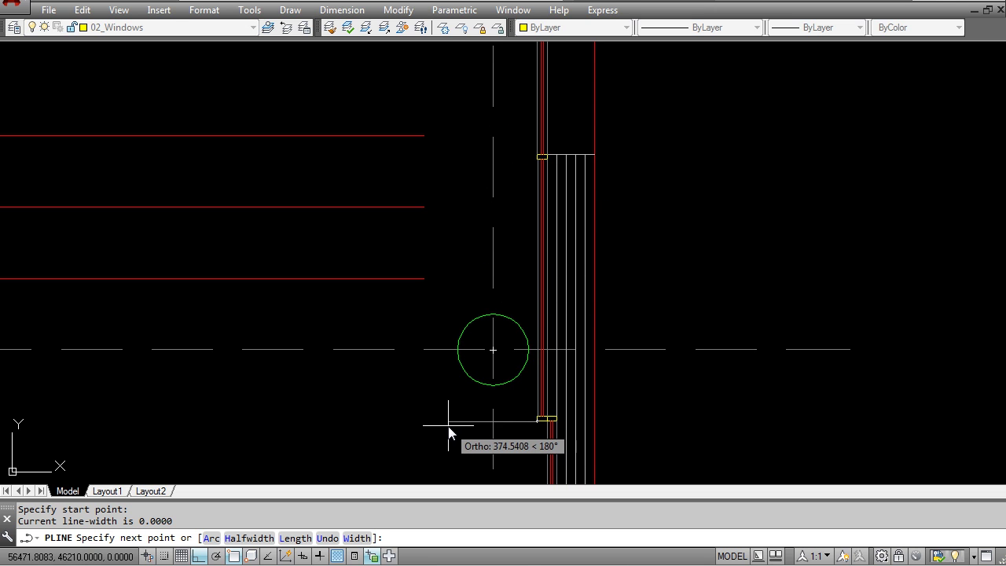
{"action": "key", "text": "Escape"}
{"action": "key", "text": "Escape"}
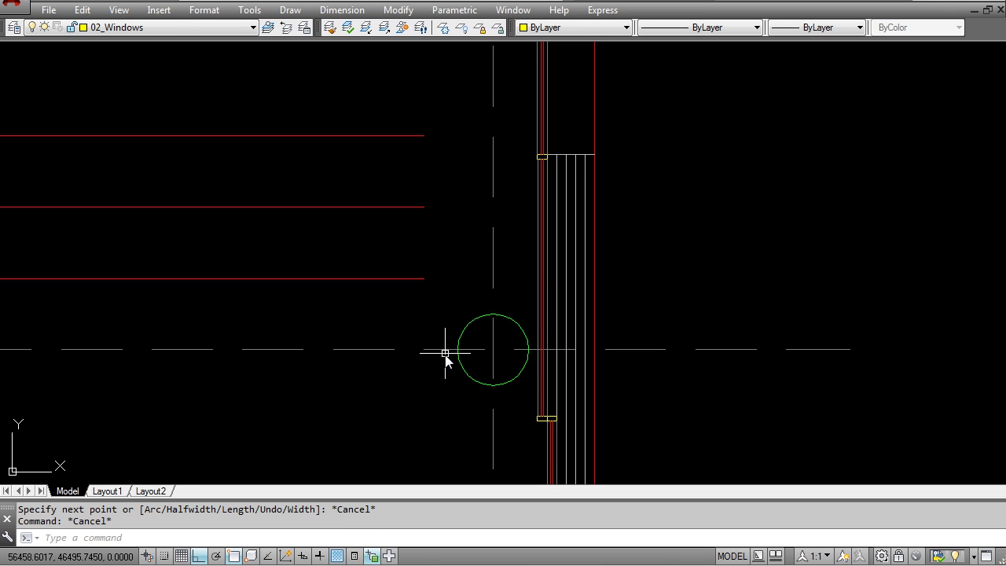
Mirror the facade's inner vertical line across the column's vertical grid line, keeping the original.
{"action": "left_click", "coordinate": [537, 348]}
{"action": "key", "text": "Escape"}
{"action": "type", "text": "mi"}
{"action": "key", "text": "Return"}
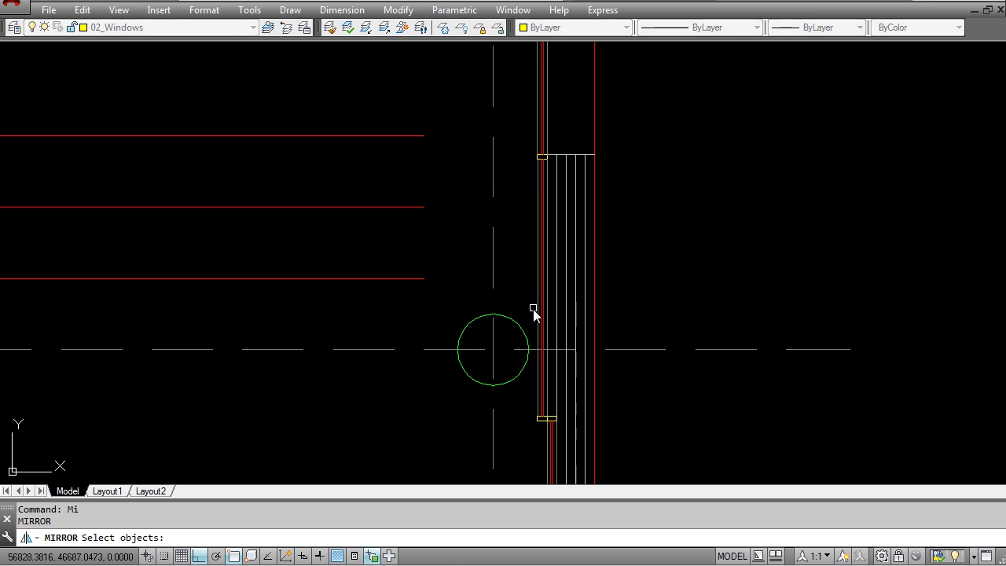
{"action": "left_click", "coordinate": [537, 311]}
{"action": "key", "text": "Return"}
{"action": "left_click", "coordinate": [492, 276]}
{"action": "left_click", "coordinate": [492, 259]}
{"action": "key", "text": "Return"}
{"action": "key", "text": "Escape"}
{"action": "key", "text": "Escape"}
Draw a horizontal line from the mullion corner below the grid line 5 column to the mirrored line, and join that line's lower end to it.
{"action": "scroll", "coordinate": [481, 419], "scroll_direction": "up", "scroll_amount": 2}
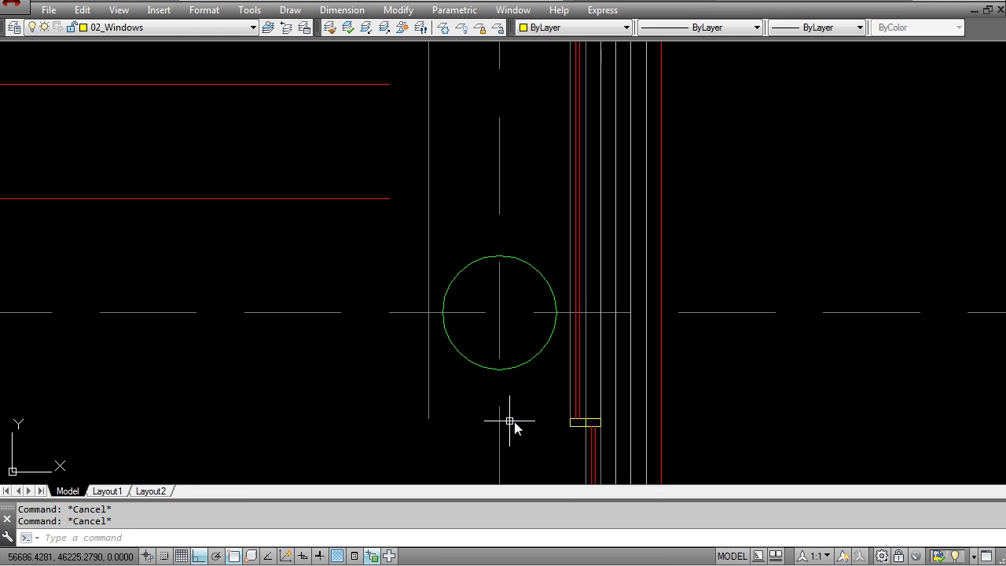
{"action": "type", "text": "l"}
{"action": "key", "text": "Return"}
{"action": "left_click", "coordinate": [570, 427]}
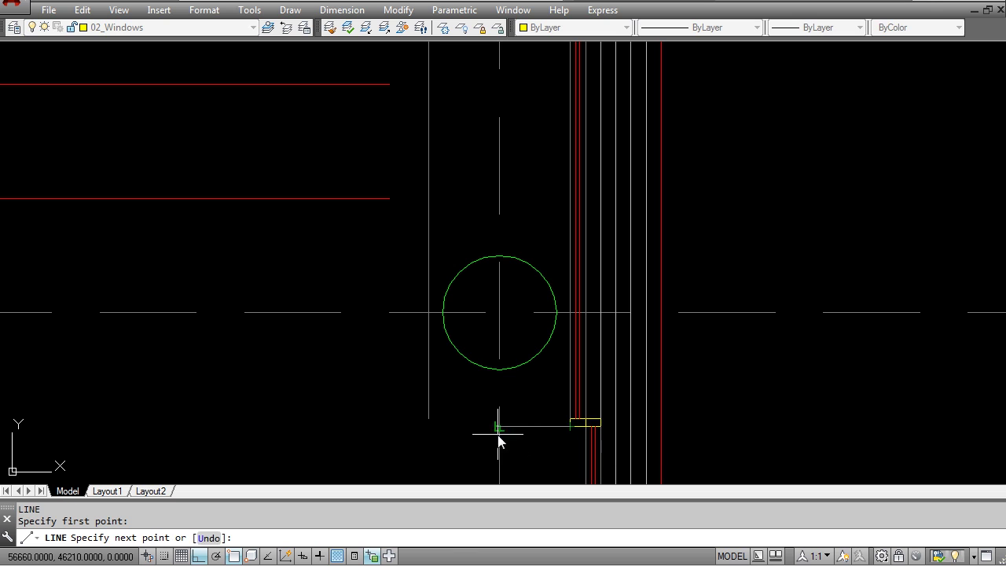
{"action": "left_click", "coordinate": [429, 433]}
{"action": "key", "text": "Return"}
{"action": "key", "text": "Escape"}
{"action": "left_click_drag", "start_coordinate": [430, 449], "coordinate": [424, 403]}
{"action": "left_click", "coordinate": [429, 419]}
{"action": "key", "text": "Escape"}
Match the properties of the two new lines around the column to the red step line.
{"action": "scroll", "coordinate": [425, 412], "scroll_direction": "down", "scroll_amount": 4}
{"action": "scroll", "coordinate": [417, 404], "scroll_direction": "up", "scroll_amount": 2}
{"action": "key", "text": "Escape"}
{"action": "type", "text": "ma"}
{"action": "key", "text": "Return"}
{"action": "left_click", "coordinate": [397, 135]}
{"action": "left_click", "coordinate": [439, 190]}
{"action": "left_click", "coordinate": [410, 174]}
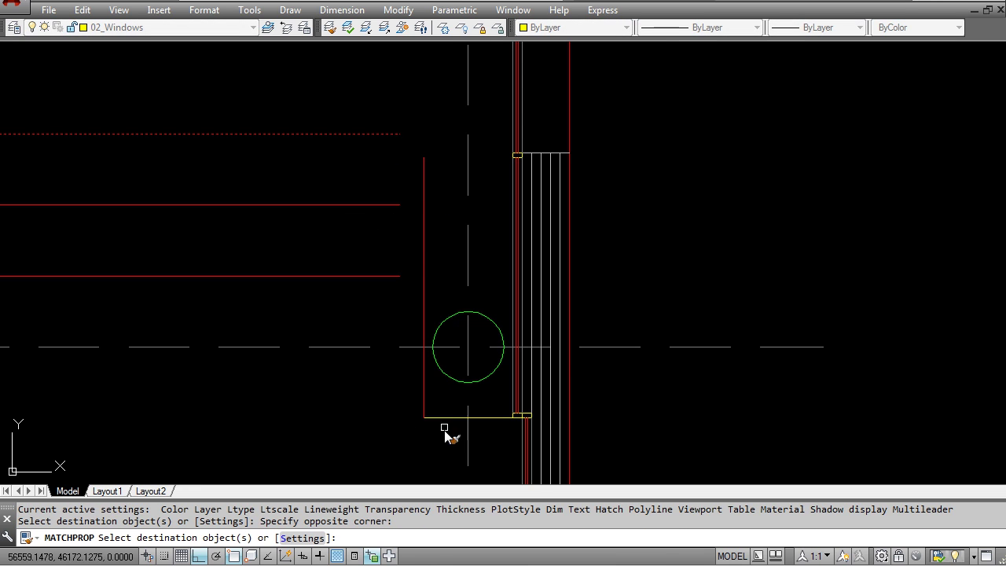
{"action": "key", "text": "Escape"}
Move the three step lines so the lowest one's facade-side end meets the lower corner of the red lines around the column.
{"action": "scroll", "coordinate": [434, 373], "scroll_direction": "down", "scroll_amount": 5}
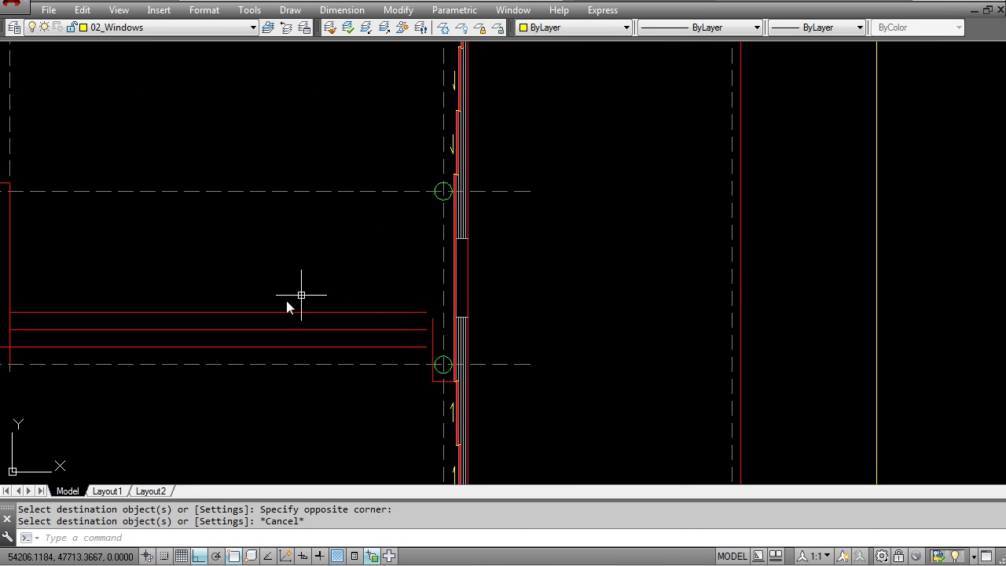
{"action": "middle_click_drag", "start_coordinate": [244, 367], "coordinate": [461, 367]}
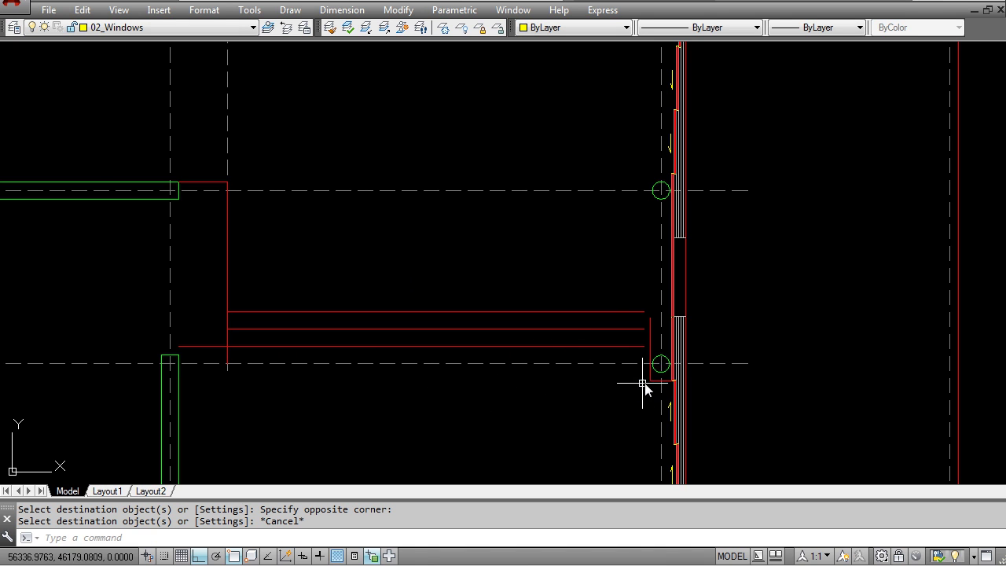
{"action": "scroll", "coordinate": [630, 330], "scroll_direction": "up", "scroll_amount": 2}
{"action": "key", "text": "Escape"}
{"action": "key", "text": "Escape"}
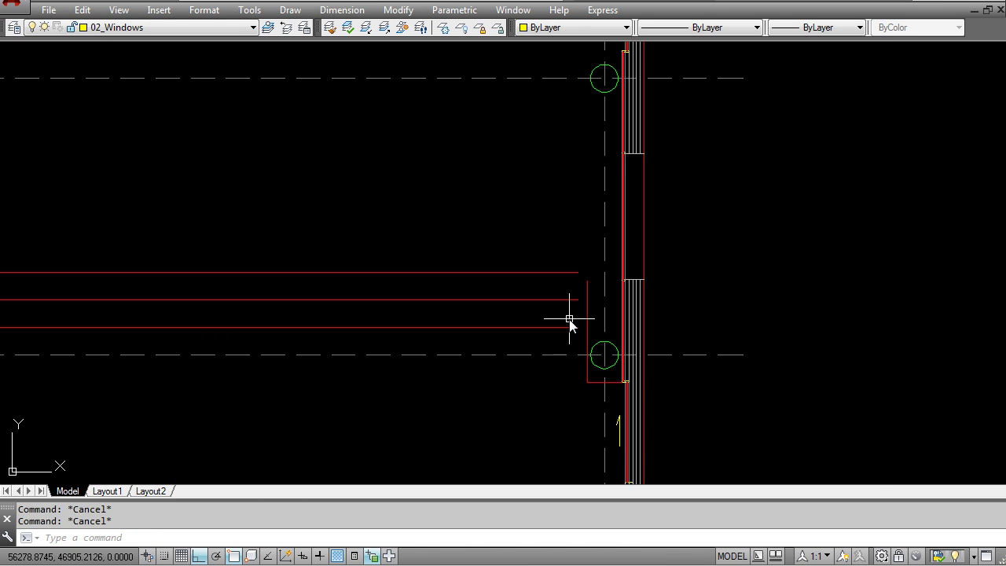
{"action": "type", "text": "m"}
{"action": "key", "text": "Return"}
{"action": "left_click", "coordinate": [557, 334]}
{"action": "left_click", "coordinate": [524, 247]}
{"action": "key", "text": "Return"}
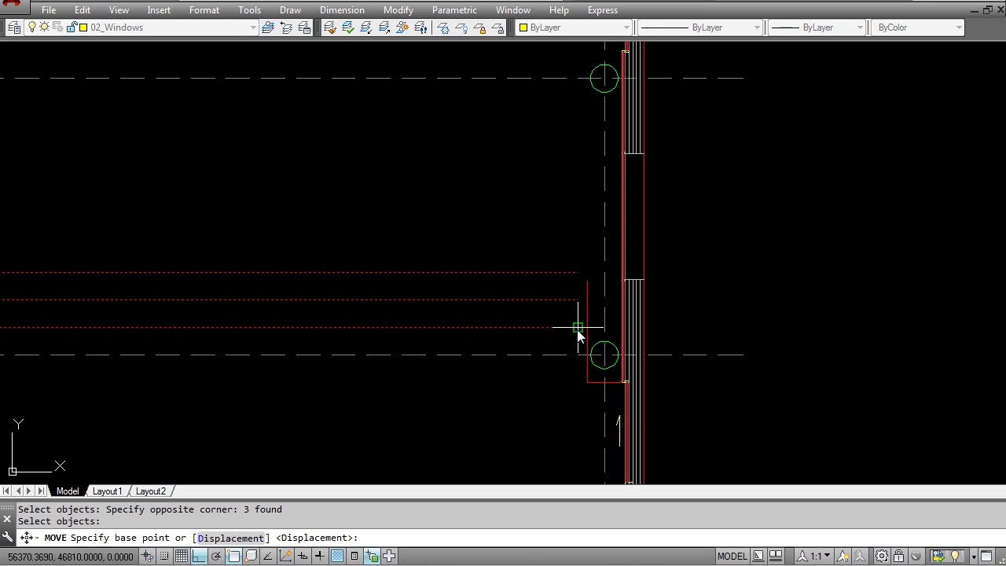
{"action": "left_click", "coordinate": [578, 328]}
{"action": "left_click", "coordinate": [585, 382]}
{"action": "key", "text": "Escape"}
Shorten the red vertical line beside the column so its upper end meets the end of the uppermost step line.
{"action": "left_click", "coordinate": [577, 307]}
{"action": "left_click", "coordinate": [577, 300]}
{"action": "left_click", "coordinate": [586, 277]}
{"action": "key", "text": "Escape"}
{"action": "left_click", "coordinate": [587, 282]}
{"action": "key", "text": "Escape"}
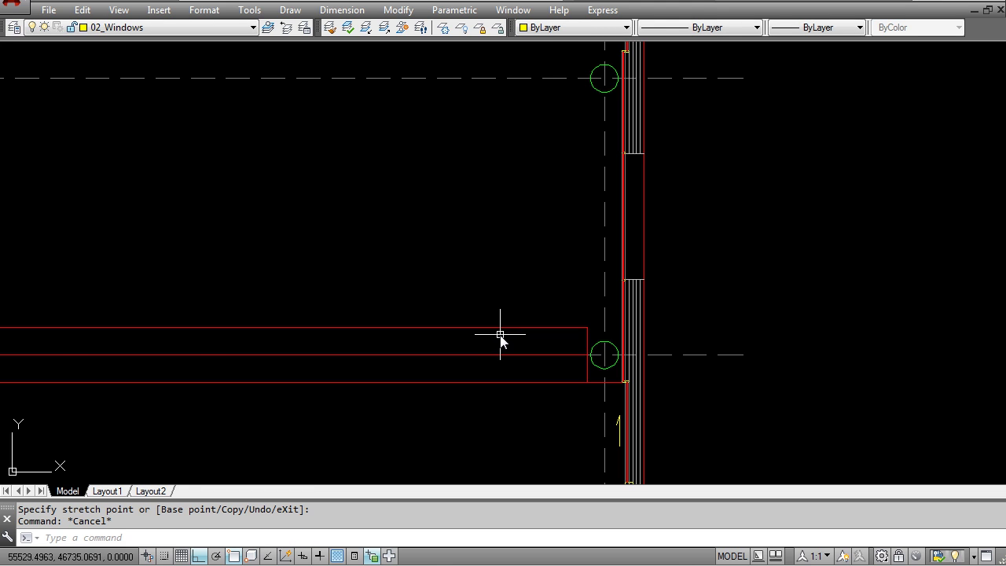
Examine the glazed facade, the columns and both ends of the step lines between grid lines 4 and 5.
{"action": "scroll", "coordinate": [500, 335], "scroll_direction": "down", "scroll_amount": 4}
{"action": "scroll", "coordinate": [217, 357], "scroll_direction": "up", "scroll_amount": 4}
{"action": "middle_click_drag", "start_coordinate": [739, 256], "coordinate": [406, 260]}
{"action": "middle_click_drag", "start_coordinate": [671, 378], "coordinate": [409, 298]}
{"action": "middle_click_drag", "start_coordinate": [494, 263], "coordinate": [491, 290]}
{"action": "scroll", "coordinate": [494, 298], "scroll_direction": "down", "scroll_amount": 3}
{"action": "scroll", "coordinate": [472, 306], "scroll_direction": "up", "scroll_amount": 3}
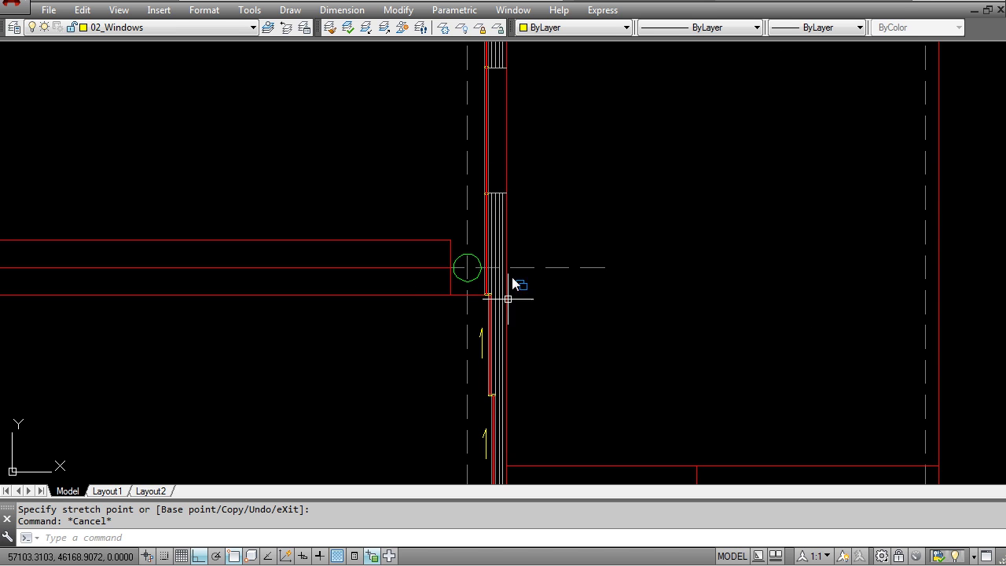
{"action": "scroll", "coordinate": [501, 218], "scroll_direction": "down", "scroll_amount": 2}
{"action": "middle_click_drag", "start_coordinate": [509, 150], "coordinate": [488, 202]}
{"action": "scroll", "coordinate": [572, 305], "scroll_direction": "down", "scroll_amount": 2}
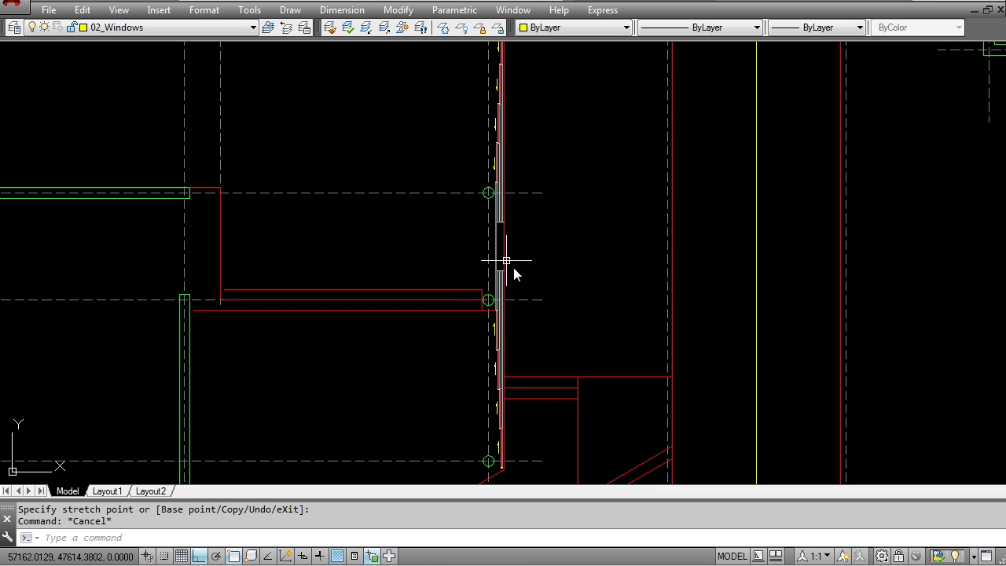
{"action": "scroll", "coordinate": [489, 313], "scroll_direction": "up", "scroll_amount": 3}
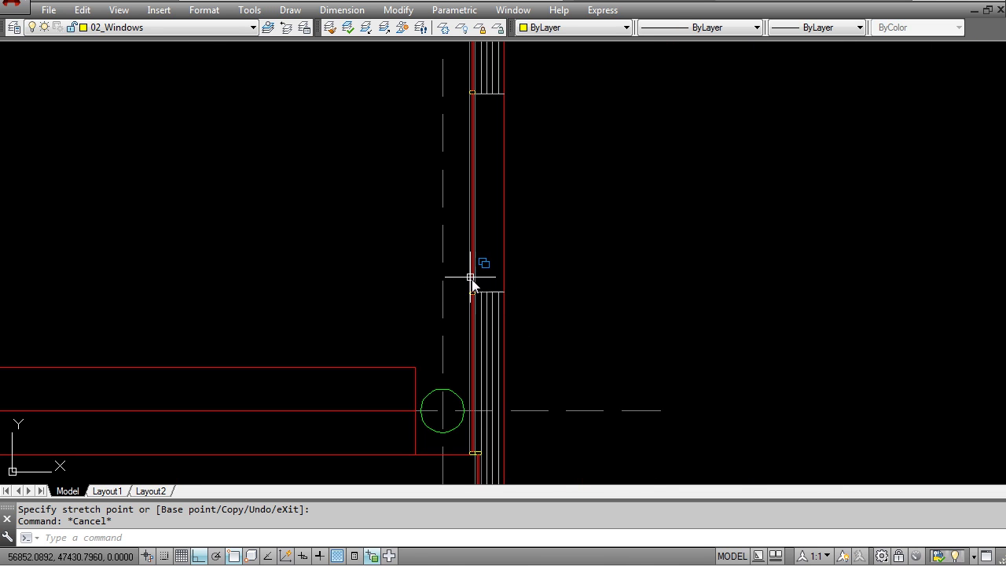
{"action": "middle_click_drag", "start_coordinate": [522, 256], "coordinate": [502, 349]}
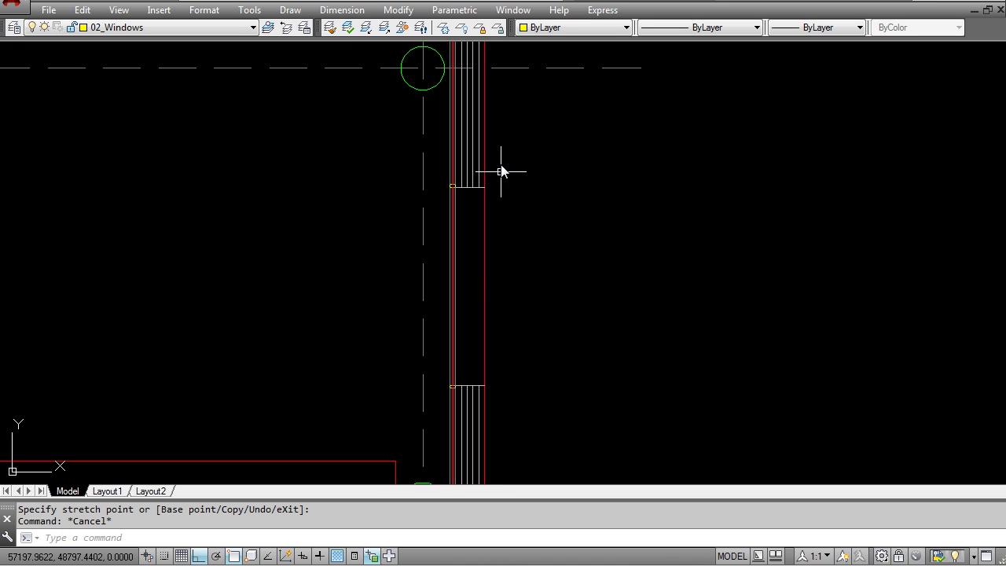
{"action": "middle_click_drag", "start_coordinate": [476, 385], "coordinate": [465, 241]}
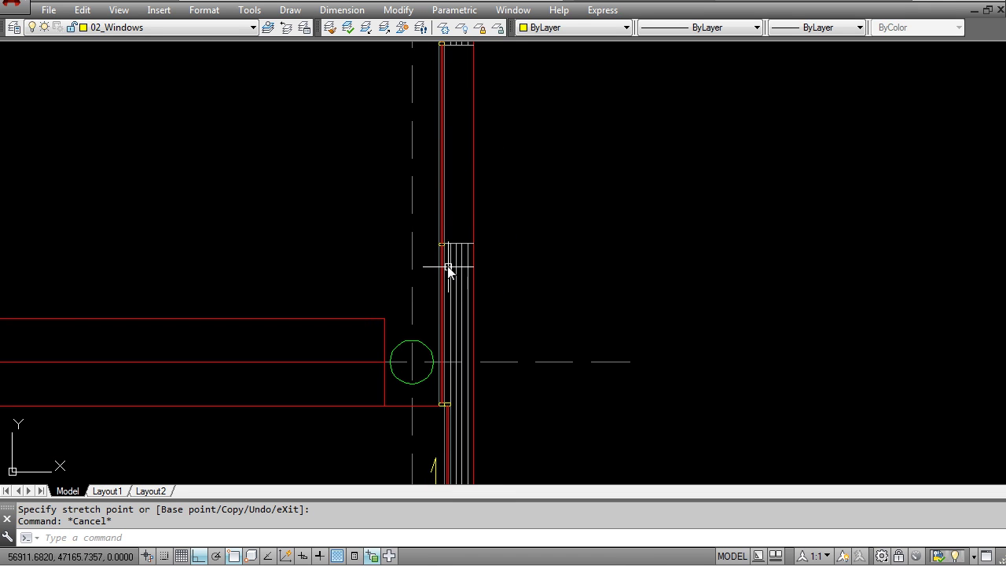
{"action": "scroll", "coordinate": [443, 284], "scroll_direction": "down", "scroll_amount": 4}
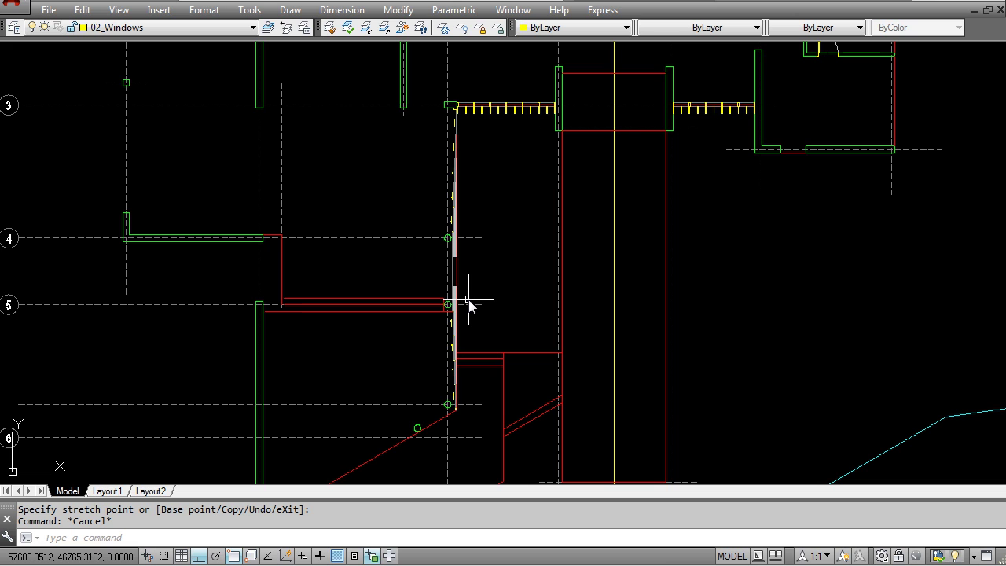
{"action": "scroll", "coordinate": [487, 281], "scroll_direction": "up", "scroll_amount": 6}
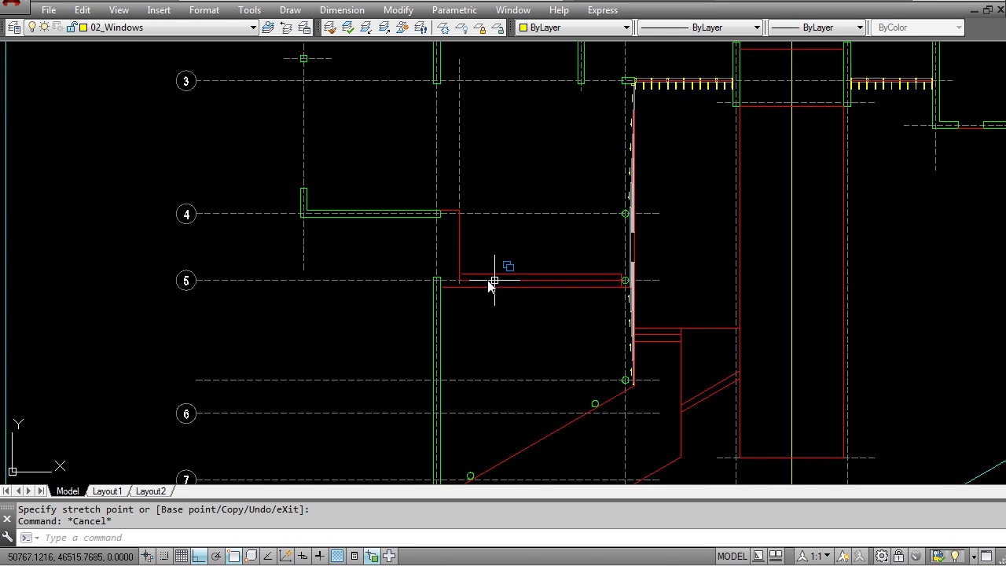
{"action": "key", "text": "Escape"}
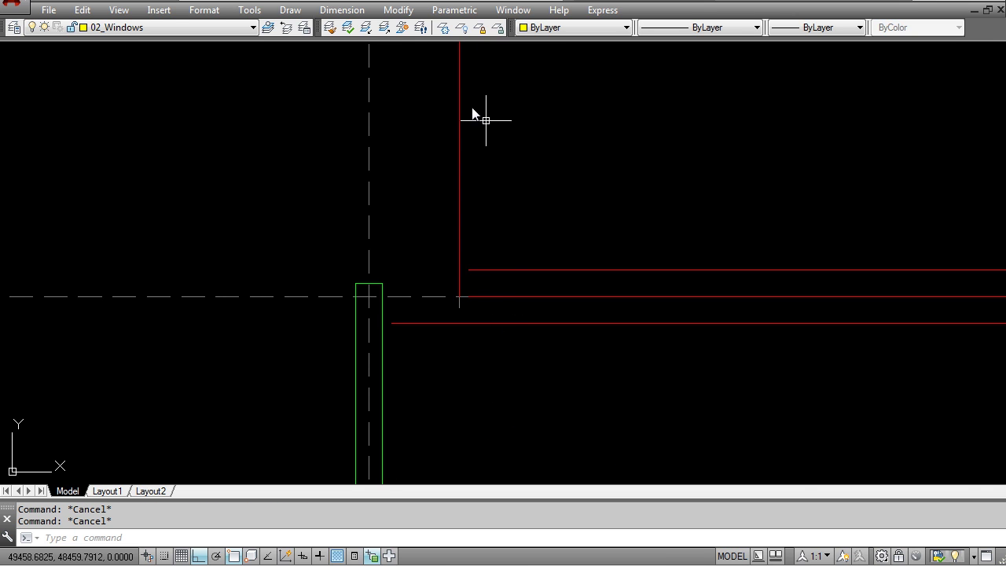
{"action": "scroll", "coordinate": [346, 314], "scroll_direction": "down", "scroll_amount": 5}
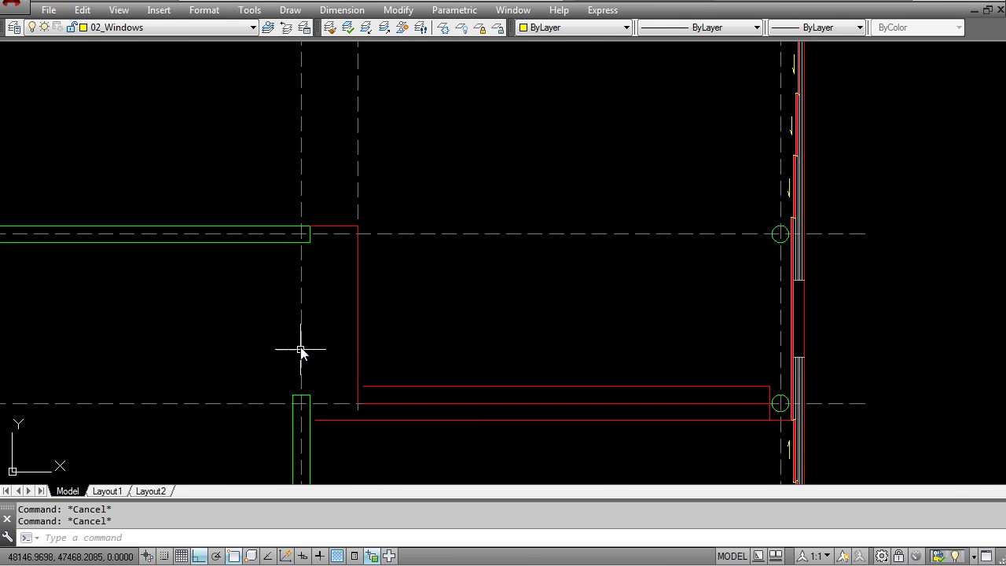
{"action": "middle_click_drag", "start_coordinate": [360, 324], "coordinate": [357, 342]}
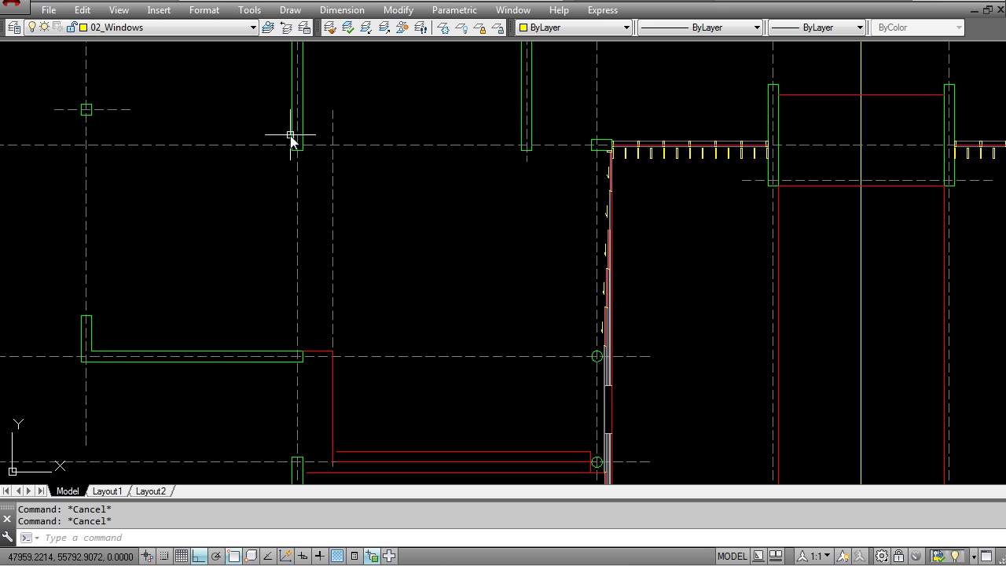
Move the short horizontal red line beside the wall end from the wall's upper corner to its lower corner.
{"action": "scroll", "coordinate": [350, 318], "scroll_direction": "up", "scroll_amount": 4}
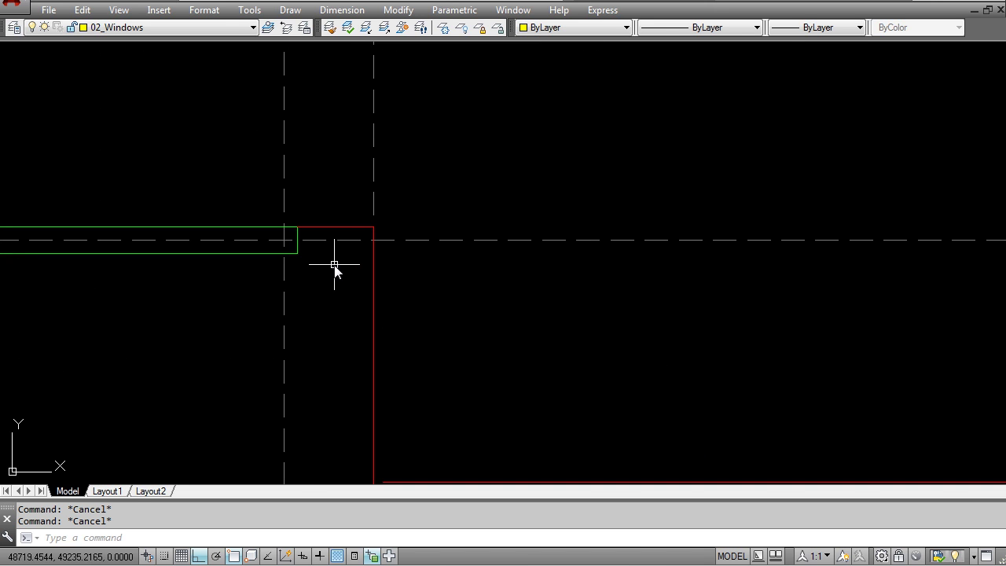
{"action": "left_click", "coordinate": [343, 227]}
{"action": "key", "text": "Escape"}
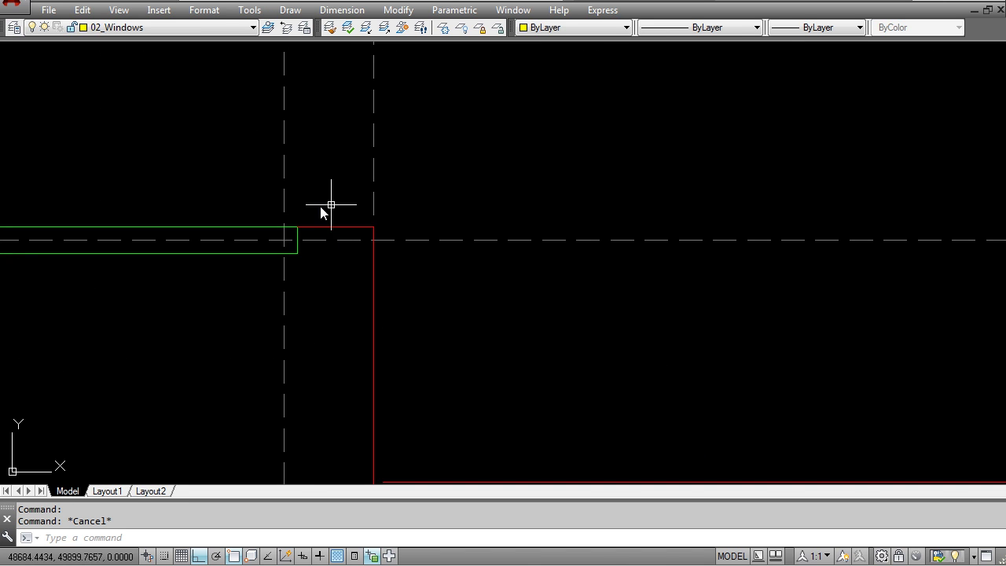
{"action": "key", "text": "Escape"}
{"action": "scroll", "coordinate": [338, 244], "scroll_direction": "up", "scroll_amount": 2}
{"action": "type", "text": "m"}
{"action": "key", "text": "Return"}
{"action": "left_click", "coordinate": [336, 229]}
{"action": "left_click", "coordinate": [320, 189]}
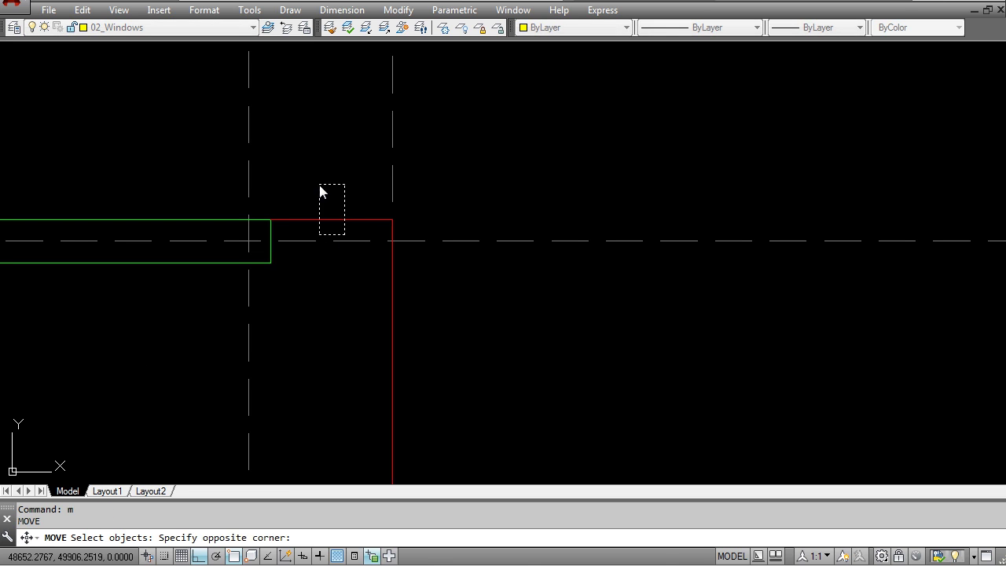
{"action": "key", "text": "Return"}
{"action": "left_click", "coordinate": [271, 220]}
{"action": "left_click", "coordinate": [270, 262]}
{"action": "key", "text": "Escape"}
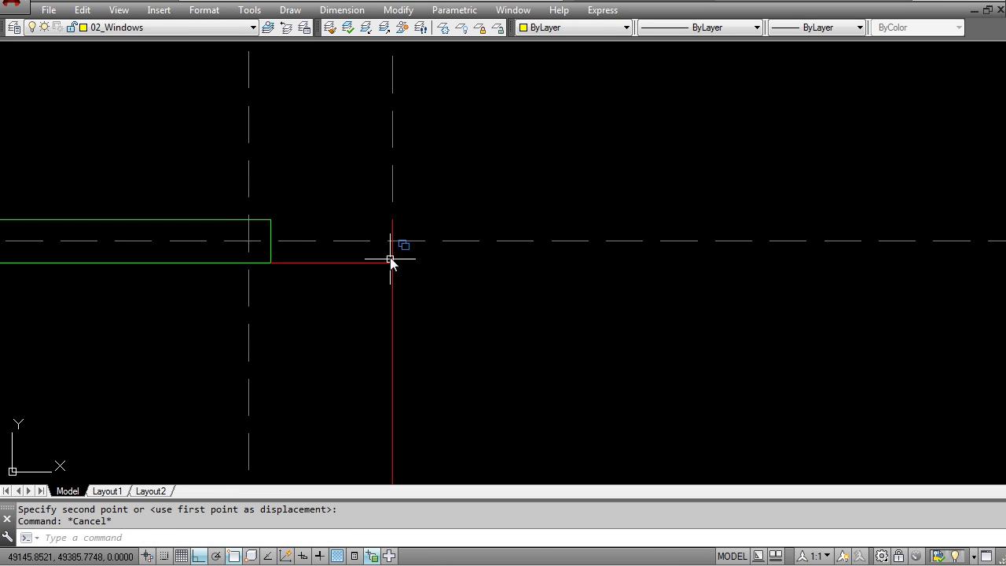
Stretch the vertical red line so its upper end meets the short horizontal line and its lower end meets the lowest step line.
{"action": "left_click", "coordinate": [393, 224]}
{"action": "left_click", "coordinate": [394, 222]}
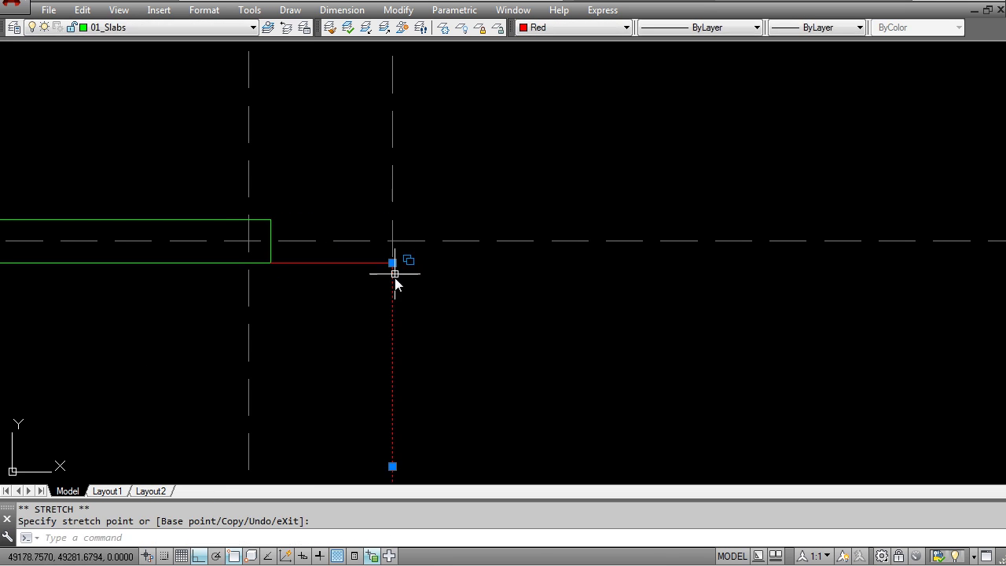
{"action": "scroll", "coordinate": [401, 280], "scroll_direction": "down", "scroll_amount": 2}
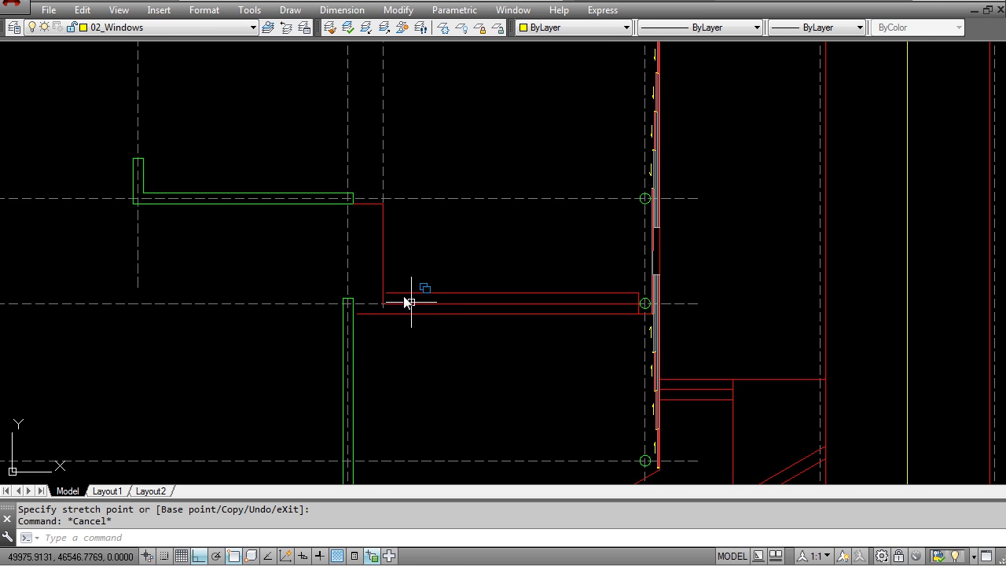
{"action": "scroll", "coordinate": [382, 271], "scroll_direction": "up", "scroll_amount": 3}
{"action": "left_click", "coordinate": [385, 352]}
{"action": "left_click", "coordinate": [385, 359]}
{"action": "key", "text": "Escape"}
Stretch the wall-side end of the lowest step line to the face of the vertical green wall.
{"action": "left_click", "coordinate": [324, 388]}
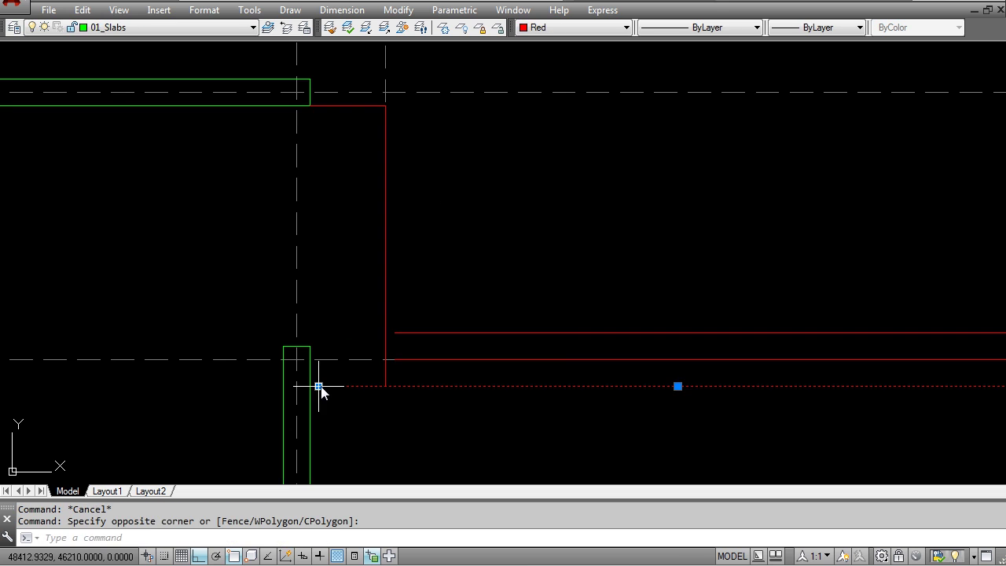
{"action": "left_click", "coordinate": [318, 386]}
{"action": "left_click", "coordinate": [310, 387]}
{"action": "key", "text": "Escape"}
{"action": "scroll", "coordinate": [364, 334], "scroll_direction": "down", "scroll_amount": 3}
{"action": "scroll", "coordinate": [367, 334], "scroll_direction": "up", "scroll_amount": 3}
{"action": "key", "text": "Escape"}
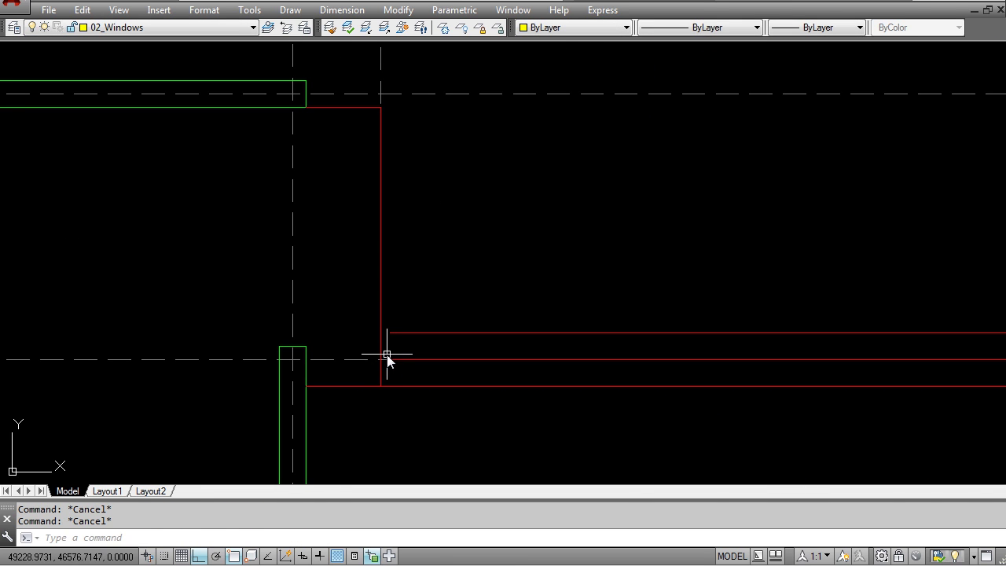
Extend the two upper step lines to the vertical red line.
{"action": "type", "text": "ex"}
{"action": "key", "text": "Return"}
{"action": "left_click", "coordinate": [391, 308]}
{"action": "left_click", "coordinate": [356, 279]}
{"action": "key", "text": "Return"}
{"action": "left_click", "coordinate": [400, 360]}
{"action": "key", "text": "Escape"}
{"action": "scroll", "coordinate": [440, 292], "scroll_direction": "down", "scroll_amount": 3}
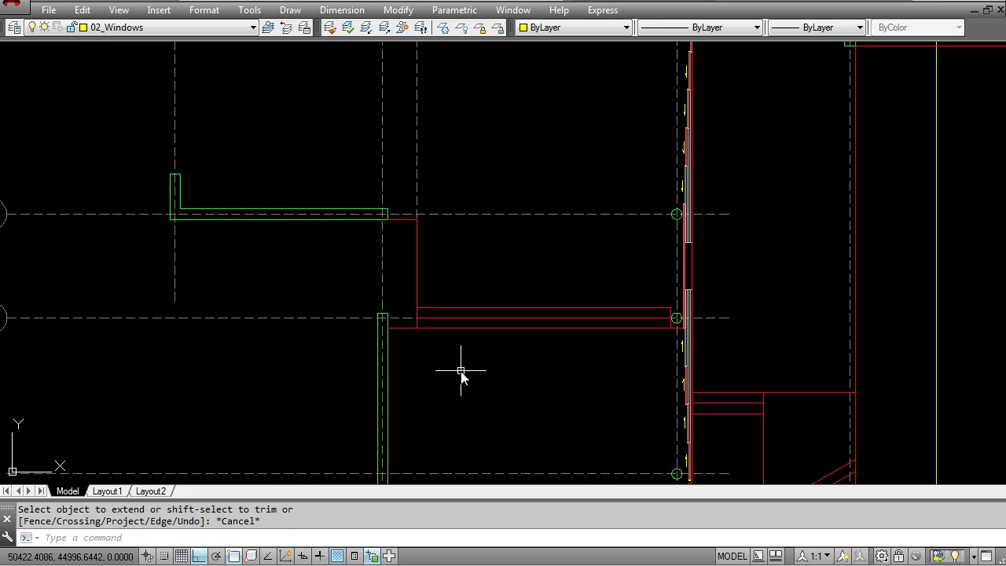
{"action": "middle_click_drag", "start_coordinate": [461, 371], "coordinate": [373, 353]}
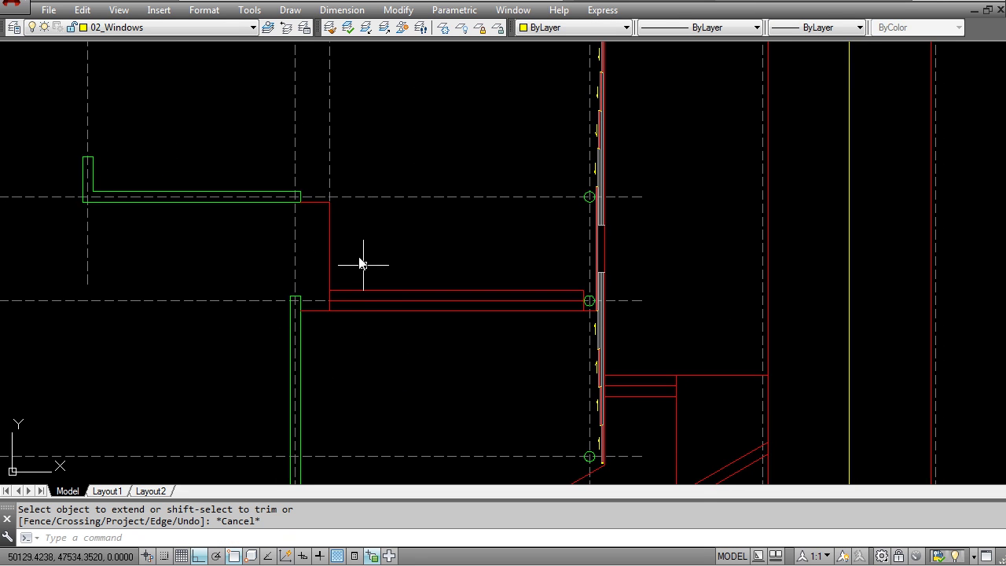
{"action": "scroll", "coordinate": [326, 308], "scroll_direction": "up", "scroll_amount": 2}
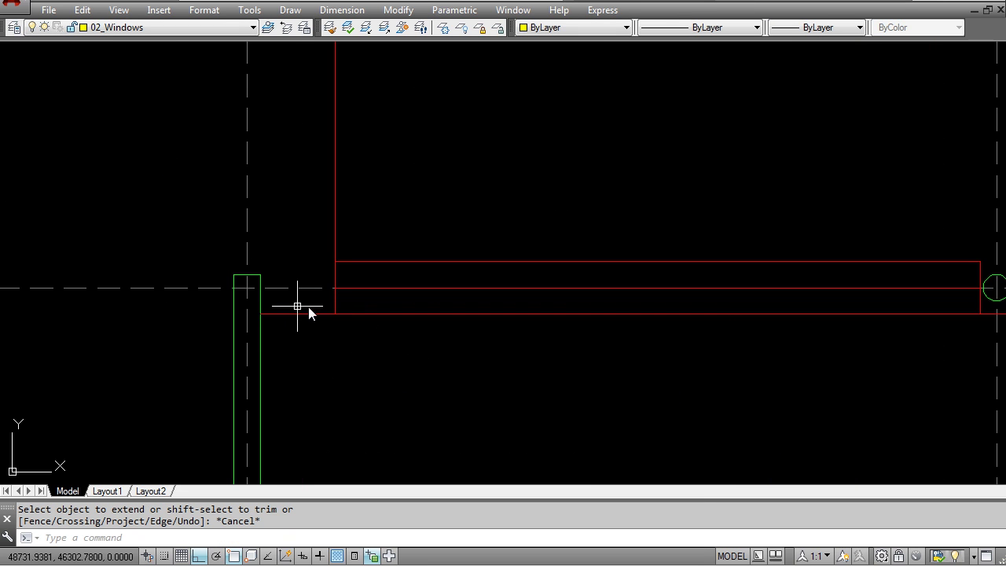
{"action": "scroll", "coordinate": [326, 274], "scroll_direction": "down", "scroll_amount": 1}
{"action": "scroll", "coordinate": [319, 320], "scroll_direction": "up", "scroll_amount": 1}
{"action": "key", "text": "Escape"}
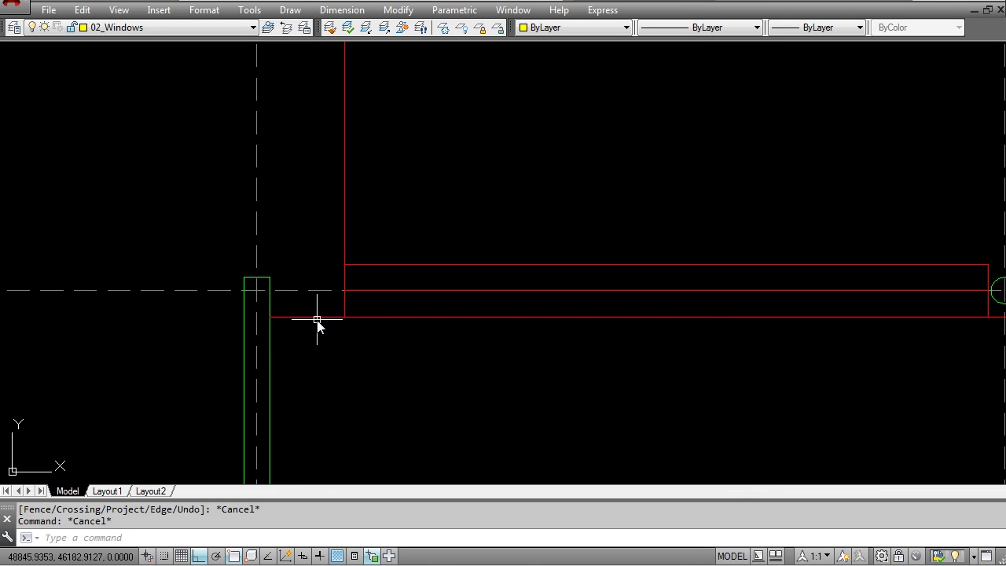
{"action": "left_click", "coordinate": [282, 317]}
{"action": "key", "text": "Escape"}
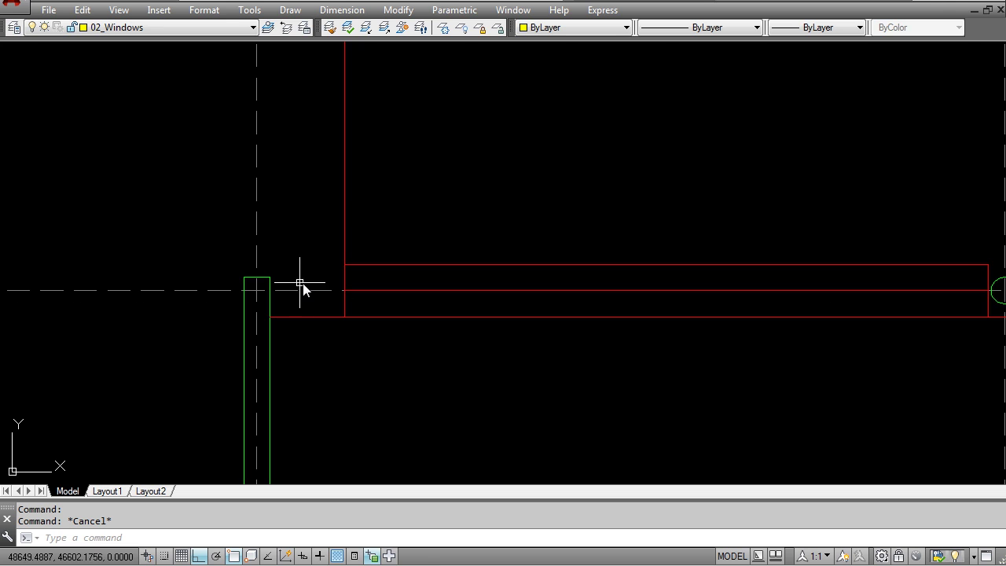
Offset the vertical red line by 300 toward the facade.
{"action": "middle_click_drag", "start_coordinate": [303, 291], "coordinate": [304, 306]}
{"action": "type", "text": "o"}
{"action": "key", "text": "Return"}
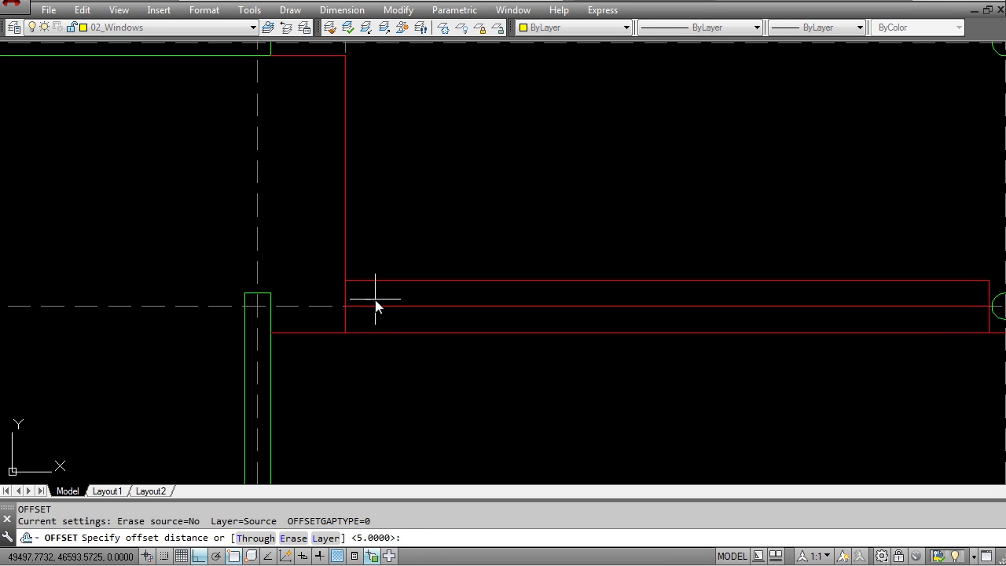
{"action": "type", "text": "300"}
{"action": "key", "text": "Return"}
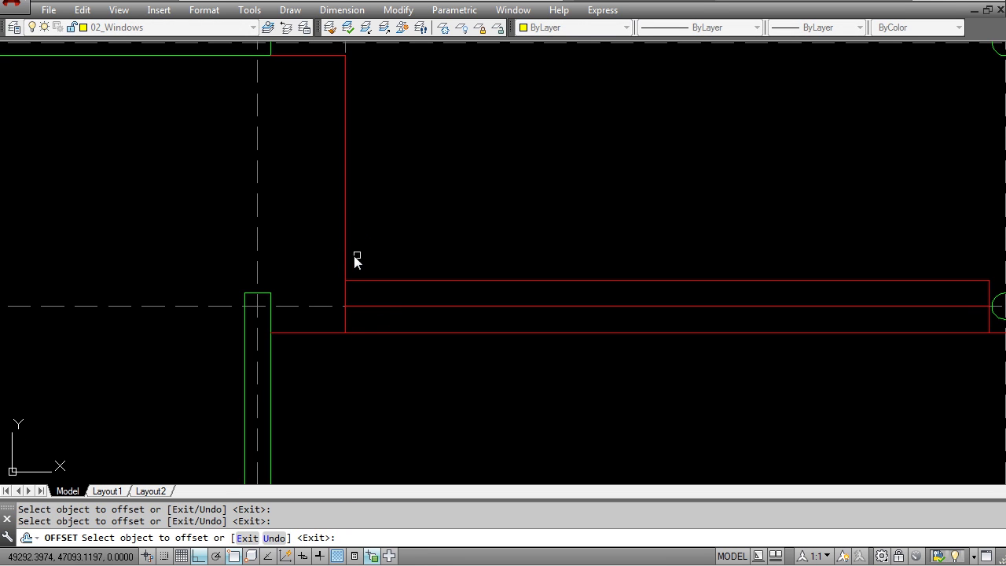
{"action": "left_click", "coordinate": [348, 256]}
{"action": "left_click", "coordinate": [404, 308]}
{"action": "left_click", "coordinate": [372, 281]}
{"action": "key", "text": "Escape"}
{"action": "key", "text": "Escape"}
Trim the two upper step lines back to the offset vertical line.
{"action": "type", "text": "tr"}
{"action": "key", "text": "Return"}
{"action": "left_click", "coordinate": [385, 263]}
{"action": "left_click", "coordinate": [364, 255]}
{"action": "key", "text": "Return"}
{"action": "left_click", "coordinate": [363, 305]}
{"action": "left_click", "coordinate": [363, 275]}
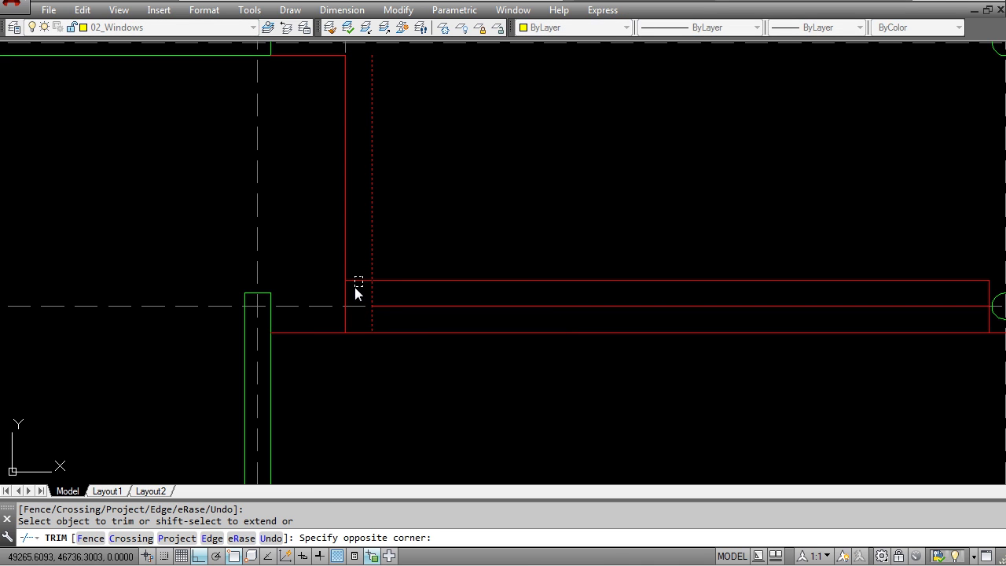
{"action": "left_click", "coordinate": [355, 288]}
{"action": "key", "text": "Return"}
{"action": "key", "text": "Escape"}
Shorten the offset vertical line so its upper end meets the end of the uppermost step line.
{"action": "left_click", "coordinate": [374, 233]}
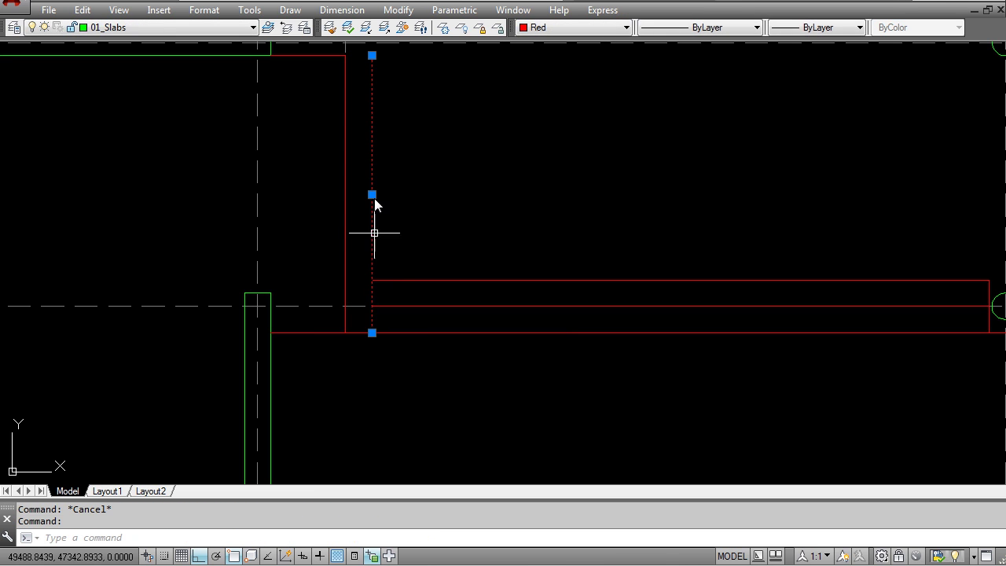
{"action": "left_click", "coordinate": [372, 53]}
{"action": "left_click", "coordinate": [372, 281]}
{"action": "key", "text": "Escape"}
{"action": "key", "text": "Escape"}
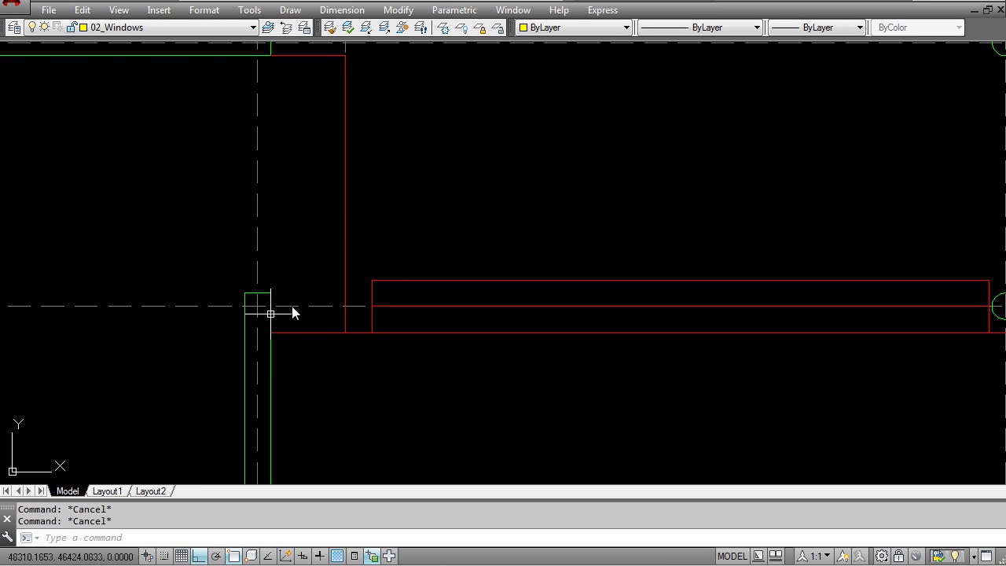
{"action": "middle_click_drag", "start_coordinate": [334, 242], "coordinate": [337, 298]}
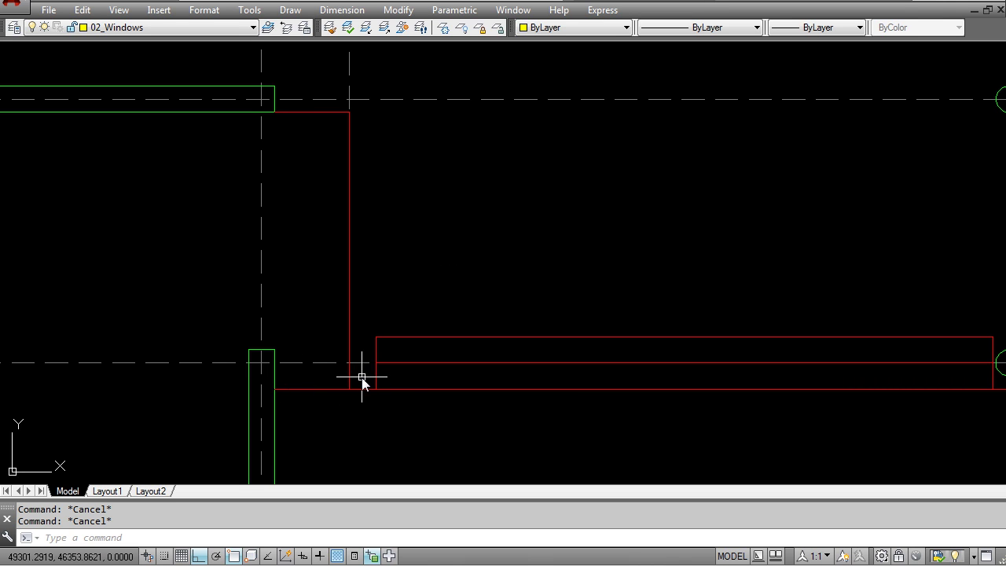
{"action": "type", "text": "l"}
{"action": "key", "text": "Return"}
{"action": "left_click", "coordinate": [378, 363]}
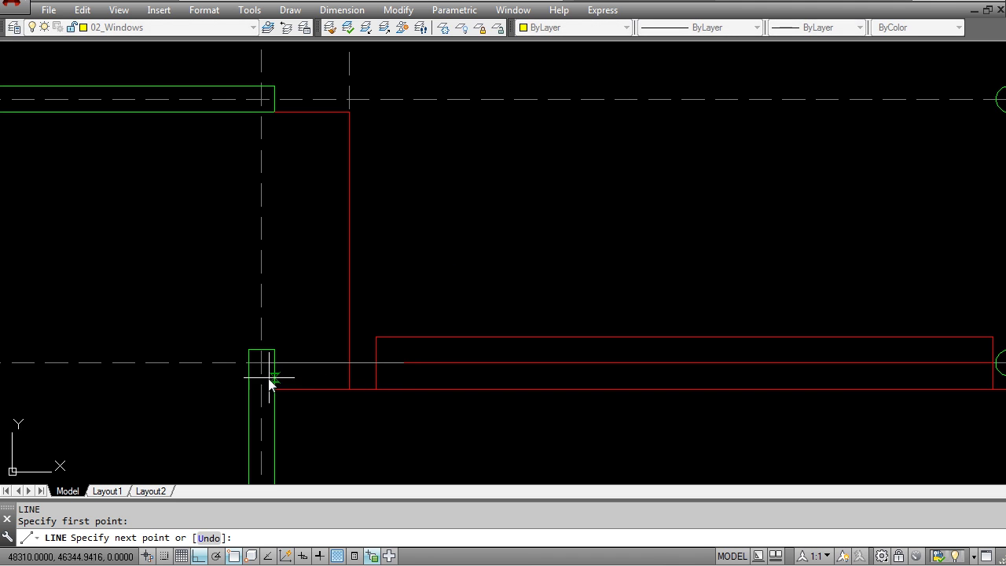
{"action": "key", "text": "Escape"}
Draw a horizontal line from the lower wall's top corner to the vertical red line, and shorten that vertical line to meet it.
{"action": "key", "text": "Return"}
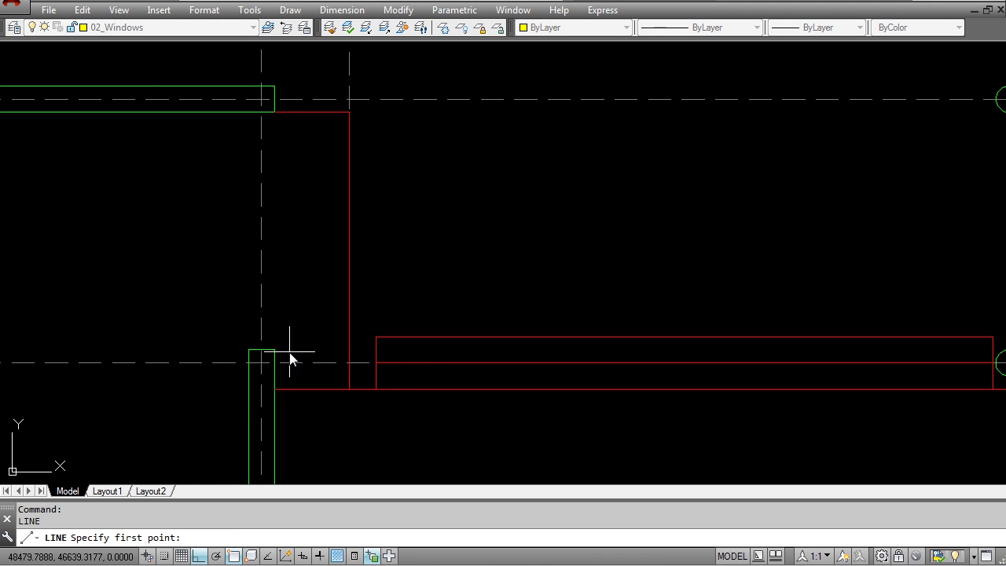
{"action": "left_click", "coordinate": [275, 350]}
{"action": "key", "text": "Escape"}
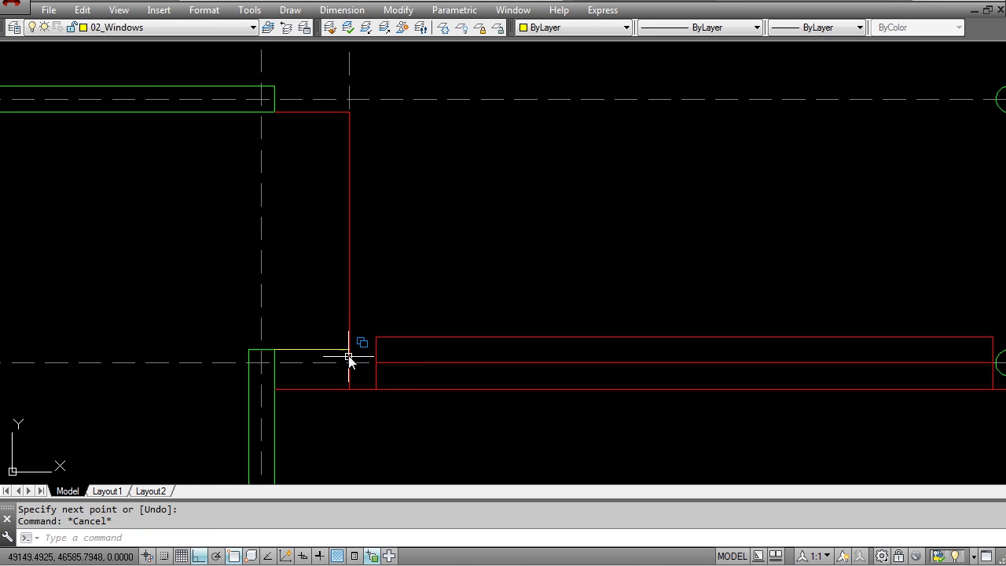
{"action": "left_click", "coordinate": [349, 358]}
{"action": "left_click", "coordinate": [349, 350]}
{"action": "key", "text": "Escape"}
{"action": "key", "text": "Escape"}
Match the new horizontal line's properties to the vertical red line, and make 01_Slabs the current layer.
{"action": "type", "text": "ma"}
{"action": "key", "text": "Return"}
{"action": "left_click", "coordinate": [349, 346]}
{"action": "left_click", "coordinate": [401, 388]}
{"action": "key", "text": "Escape"}
{"action": "left_click", "coordinate": [171, 35]}
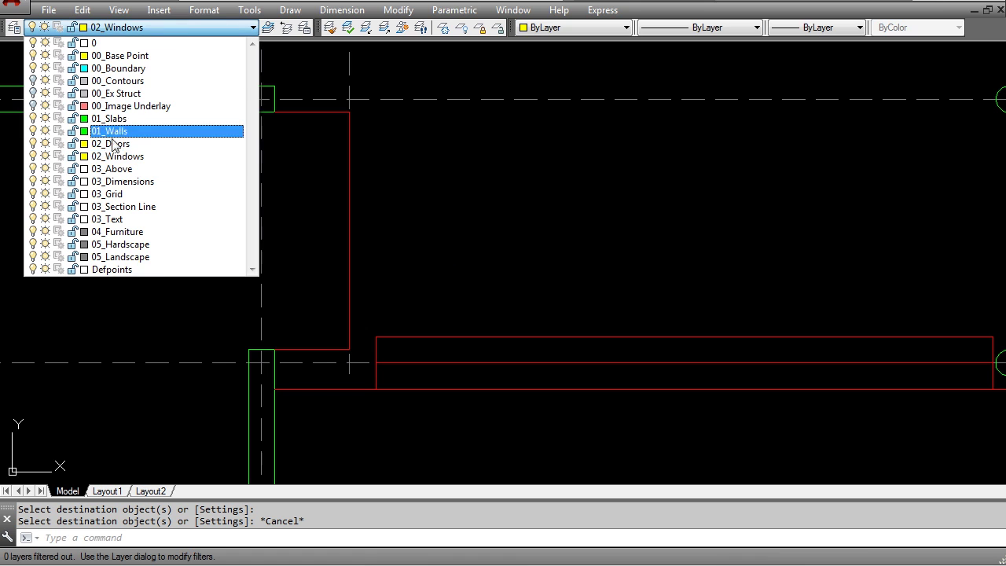
{"action": "left_click", "coordinate": [149, 119]}
Measure the distance from the short horizontal red line at the wall top down to the lowest step line.
{"action": "scroll", "coordinate": [348, 201], "scroll_direction": "down", "scroll_amount": 4}
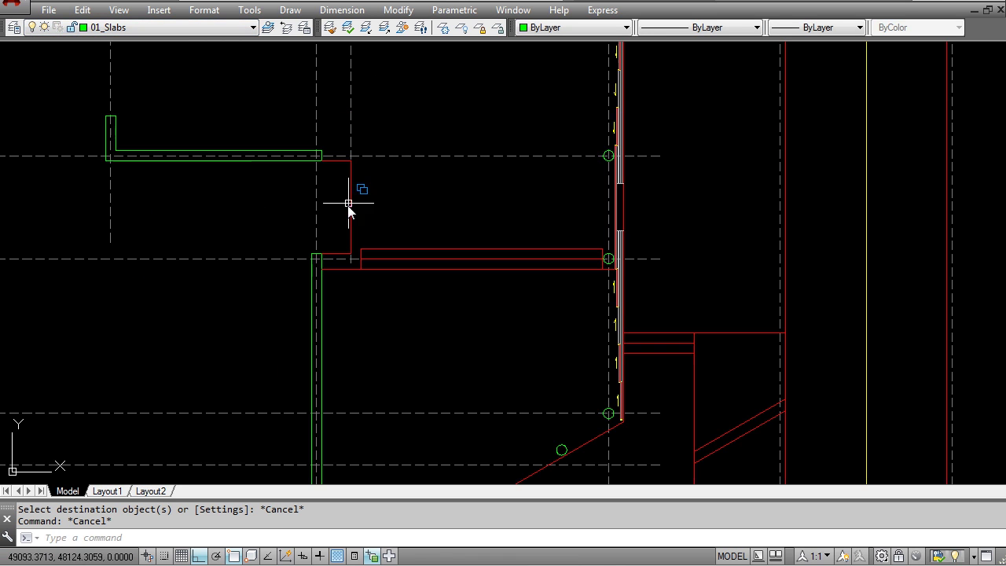
{"action": "scroll", "coordinate": [360, 249], "scroll_direction": "up", "scroll_amount": 4}
{"action": "middle_click_drag", "start_coordinate": [429, 272], "coordinate": [178, 300]}
{"action": "scroll", "coordinate": [176, 299], "scroll_direction": "down", "scroll_amount": 2}
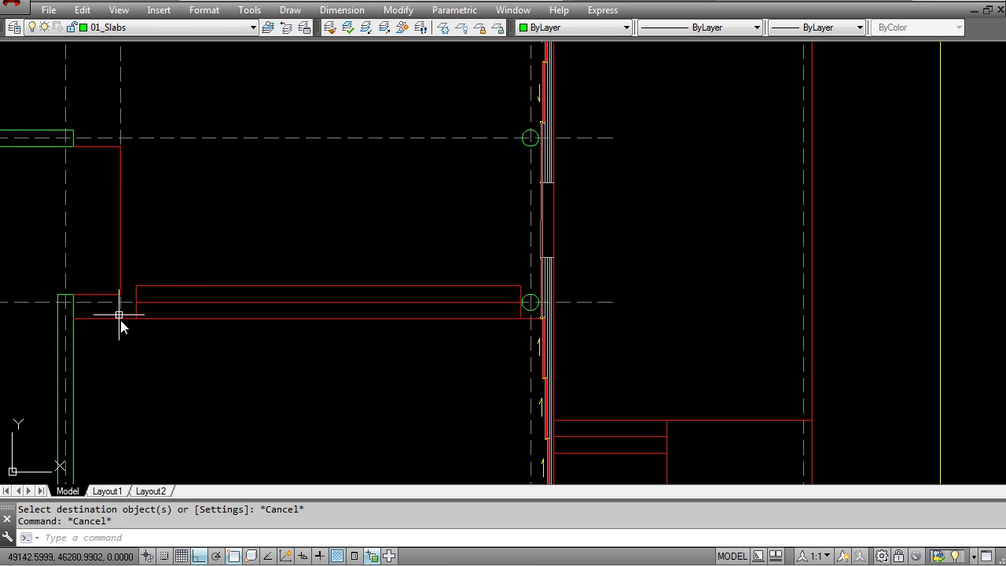
{"action": "scroll", "coordinate": [131, 310], "scroll_direction": "up", "scroll_amount": 2}
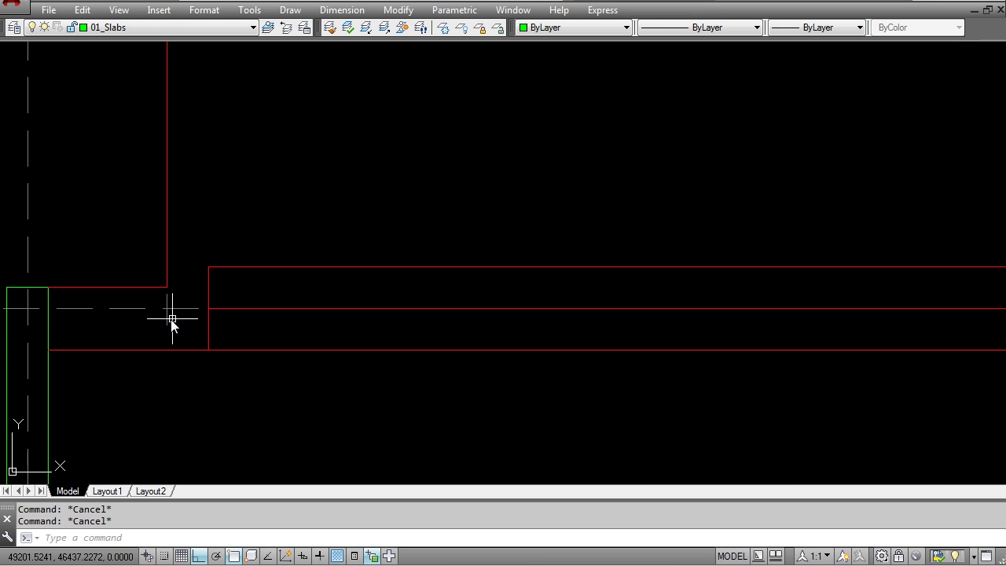
{"action": "type", "text": "i"}
{"action": "key", "text": "Return"}
{"action": "left_click", "coordinate": [107, 289]}
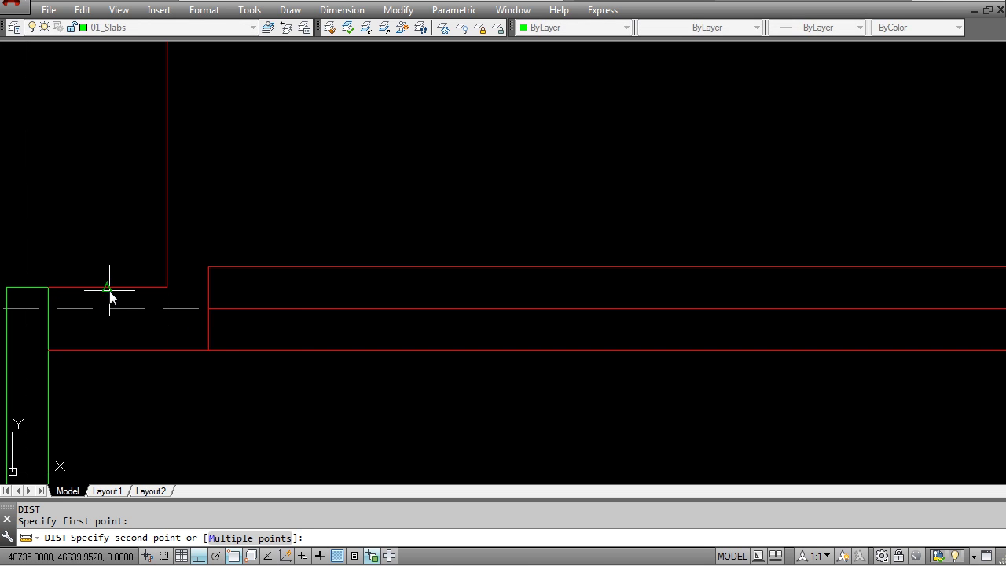
{"action": "left_click", "coordinate": [106, 351]}
{"action": "middle_click_drag", "start_coordinate": [134, 339], "coordinate": [153, 371]}
{"action": "key", "text": "Escape"}
{"action": "key", "text": "Escape"}
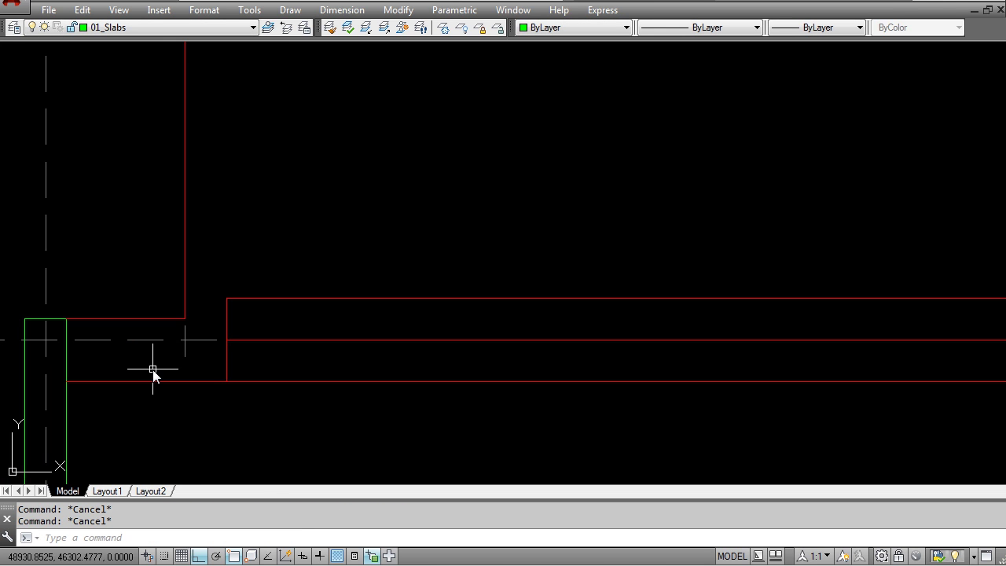
Offset the vertical red line by 450 toward the step lines as a guide.
{"action": "type", "text": "o"}
{"action": "key", "text": "Return"}
{"action": "type", "text": "450"}
{"action": "key", "text": "Return"}
{"action": "left_click", "coordinate": [187, 285]}
{"action": "left_click", "coordinate": [236, 275]}
{"action": "left_click", "coordinate": [234, 290]}
{"action": "key", "text": "Escape"}
Stretch the wall-side end of the steps toward the facade so it meets the 450 guide line.
{"action": "type", "text": "s"}
{"action": "key", "text": "Return"}
{"action": "left_click", "coordinate": [235, 400]}
{"action": "left_click", "coordinate": [224, 293]}
{"action": "left_click", "coordinate": [226, 298]}
{"action": "left_click", "coordinate": [248, 298]}
{"action": "key", "text": "Escape"}
Erase the 450 guide line above the end of the steps.
{"action": "type", "text": "e"}
{"action": "key", "text": "Return"}
{"action": "left_click_drag", "start_coordinate": [256, 275], "coordinate": [240, 269]}
{"action": "key", "text": "Return"}
{"action": "key", "text": "Escape"}
{"action": "scroll", "coordinate": [264, 287], "scroll_direction": "down", "scroll_amount": 6}
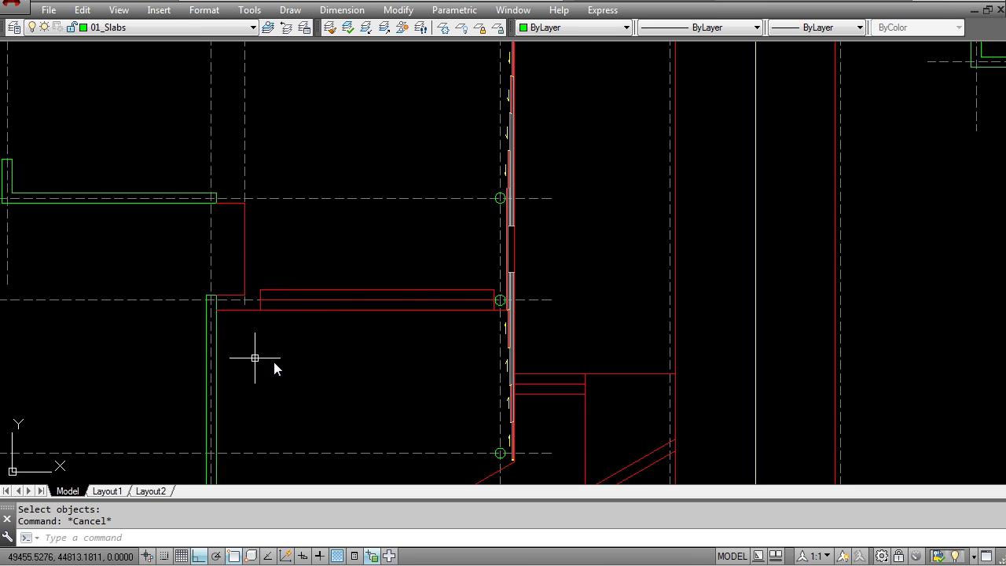
{"action": "scroll", "coordinate": [400, 298], "scroll_direction": "up", "scroll_amount": 3}
{"action": "scroll", "coordinate": [402, 302], "scroll_direction": "down", "scroll_amount": 3}
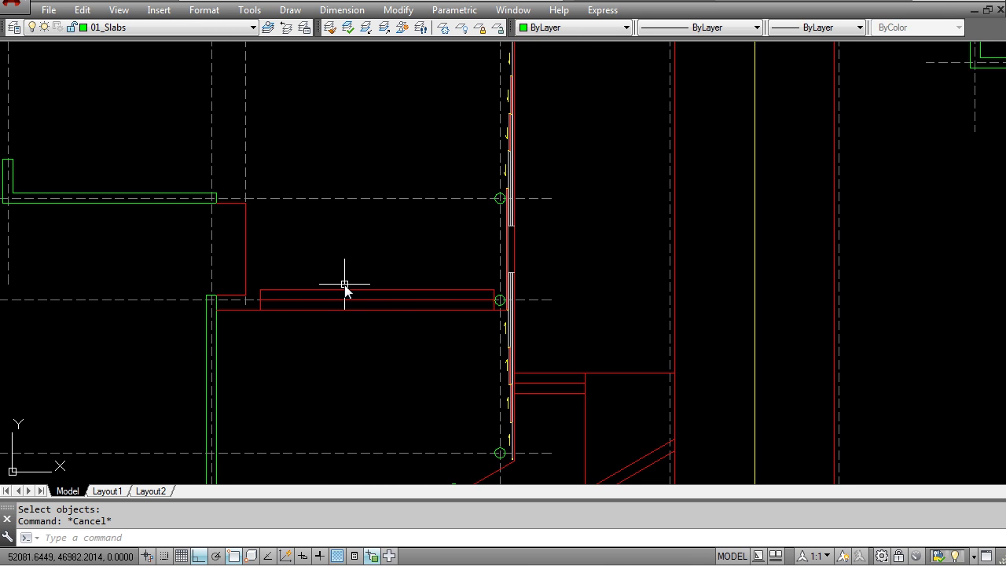
Copy the yellow arrow beside the facade onto the lowest step line, near the middle of the steps.
{"action": "scroll", "coordinate": [344, 285], "scroll_direction": "up", "scroll_amount": 2}
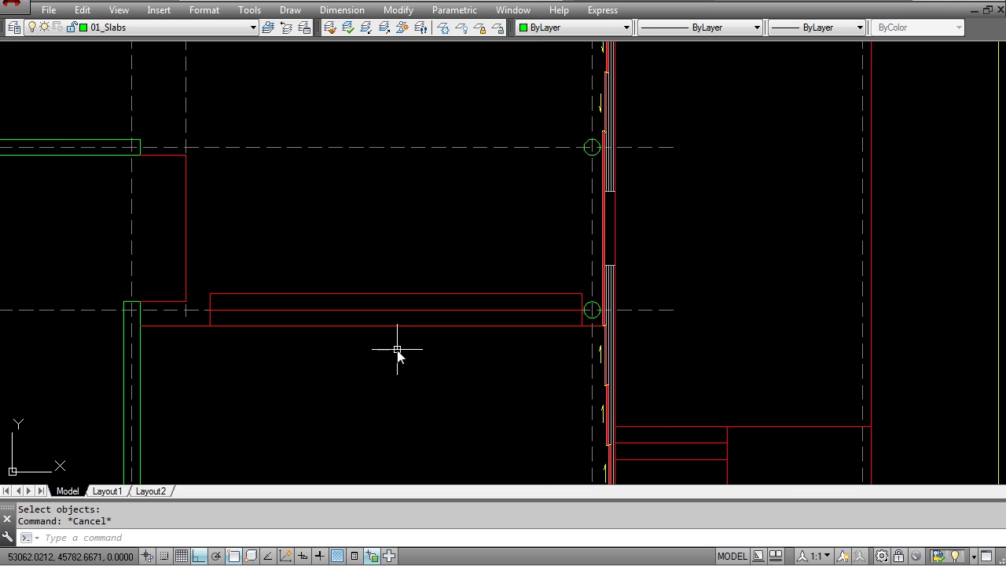
{"action": "scroll", "coordinate": [464, 354], "scroll_direction": "up", "scroll_amount": 4}
{"action": "key", "text": "Escape"}
{"action": "type", "text": "co"}
{"action": "key", "text": "Return"}
{"action": "scroll", "coordinate": [590, 319], "scroll_direction": "up", "scroll_amount": 2}
{"action": "left_click", "coordinate": [596, 335]}
{"action": "key", "text": "Return"}
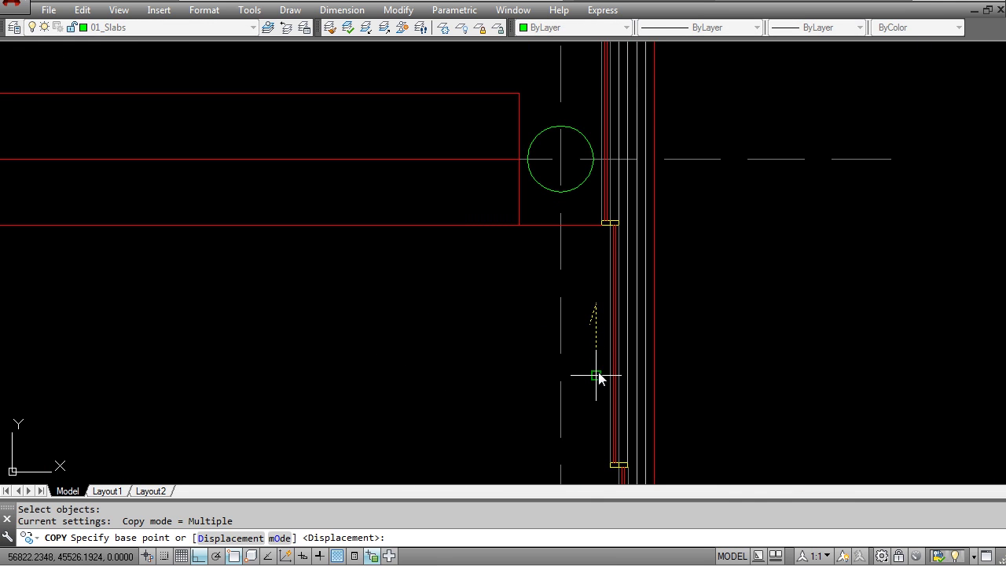
{"action": "left_click", "coordinate": [596, 376]}
{"action": "scroll", "coordinate": [493, 333], "scroll_direction": "down", "scroll_amount": 4}
{"action": "middle_click_drag", "start_coordinate": [493, 333], "coordinate": [663, 303]}
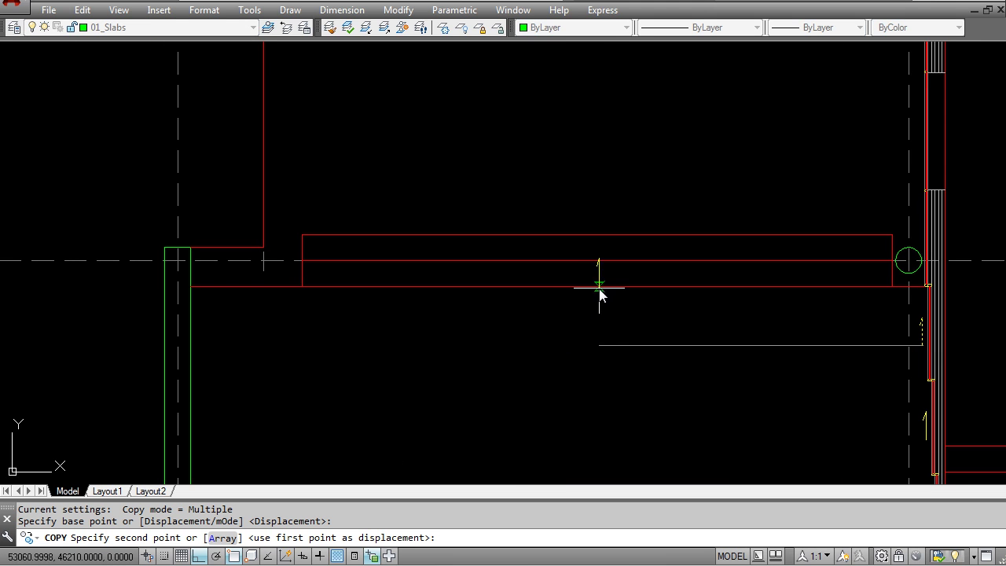
{"action": "left_click", "coordinate": [605, 267]}
{"action": "key", "text": "Escape"}
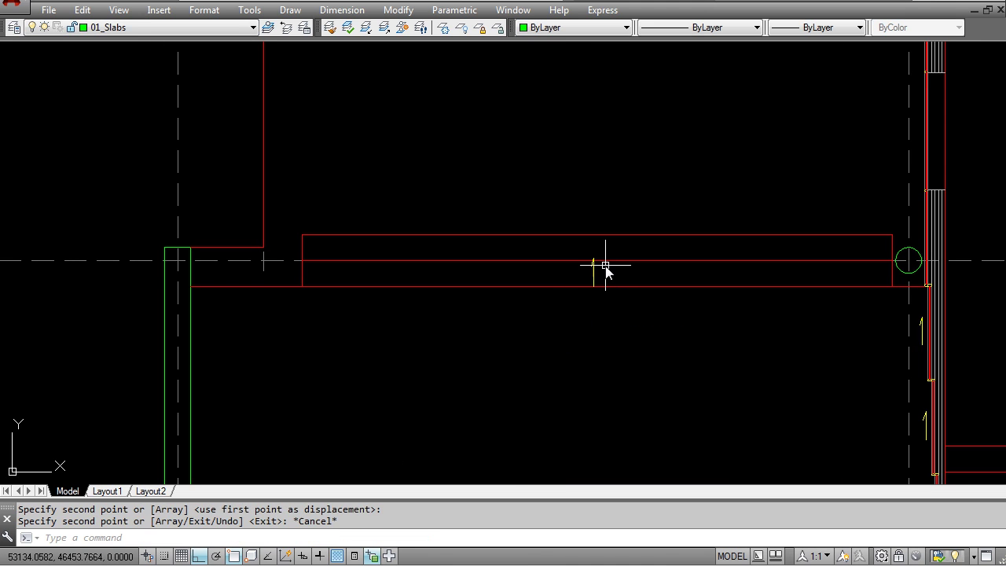
Turn Ortho off and stretch the free end of the copied arrow's half head outward to enlarge it.
{"action": "scroll", "coordinate": [605, 267], "scroll_direction": "up", "scroll_amount": 6}
{"action": "key", "text": "Escape"}
{"action": "key", "text": "Escape"}
{"action": "left_click", "coordinate": [555, 268]}
{"action": "left_click", "coordinate": [545, 274]}
{"action": "left_click", "coordinate": [538, 282]}
{"action": "left_click", "coordinate": [550, 275]}
{"action": "scroll", "coordinate": [524, 306], "scroll_direction": "up", "scroll_amount": 2}
{"action": "key", "text": "F8"}
{"action": "scroll", "coordinate": [532, 294], "scroll_direction": "up", "scroll_amount": 2}
{"action": "left_click", "coordinate": [560, 293]}
{"action": "key", "text": "Escape"}
{"action": "scroll", "coordinate": [558, 293], "scroll_direction": "down", "scroll_amount": 2}
{"action": "scroll", "coordinate": [559, 293], "scroll_direction": "down", "scroll_amount": 2}
{"action": "middle_click_drag", "start_coordinate": [561, 292], "coordinate": [502, 312]}
{"action": "key", "text": "Escape"}
Mirror the copied arrow's slanted half head about its shaft, keeping the original half.
{"action": "type", "text": "i"}
{"action": "key", "text": "space"}
{"action": "left_click", "coordinate": [502, 307]}
{"action": "left_click", "coordinate": [488, 325]}
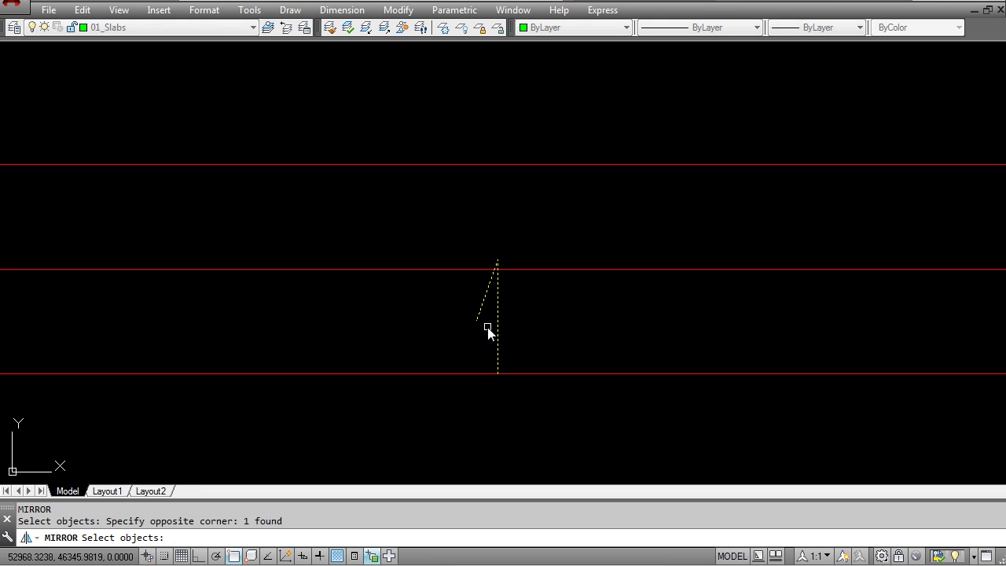
{"action": "key", "text": "space"}
{"action": "left_click", "coordinate": [497, 318]}
{"action": "left_click", "coordinate": [496, 296]}
{"action": "key", "text": "space"}
{"action": "key", "text": "Return"}
{"action": "key", "text": "Escape"}
{"action": "key", "text": "Escape"}
Trace the arrow with a polyline from the shaft's base through the head's three corners, with Ortho on, closing the triangular head.
{"action": "type", "text": "pl"}
{"action": "key", "text": "Return"}
{"action": "left_click", "coordinate": [498, 373]}
{"action": "scroll", "coordinate": [496, 314], "scroll_direction": "up", "scroll_amount": 4}
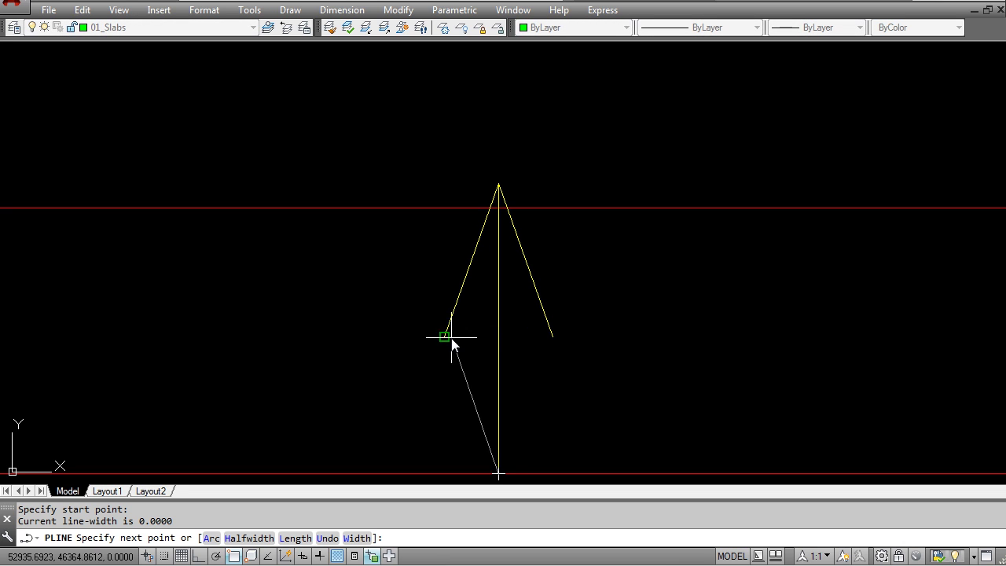
{"action": "key", "text": "F8"}
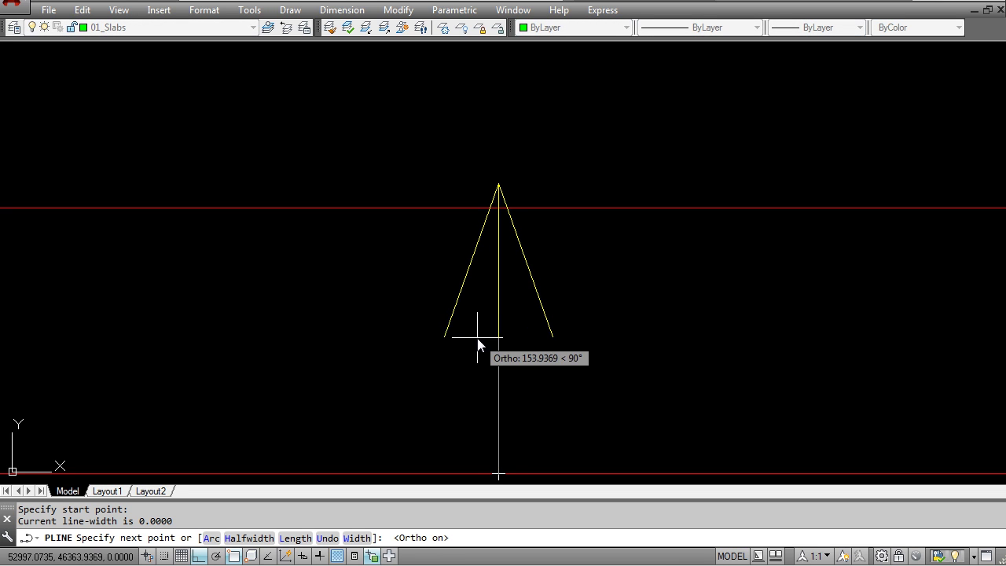
{"action": "left_click", "coordinate": [468, 336]}
{"action": "left_click", "coordinate": [445, 337]}
{"action": "left_click", "coordinate": [499, 185]}
{"action": "left_click", "coordinate": [553, 336]}
{"action": "left_click", "coordinate": [498, 337]}
{"action": "key", "text": "Return"}
Erase the original yellow arrow lines beneath the traced polyline.
{"action": "type", "text": "e"}
{"action": "key", "text": "Return"}
{"action": "left_click", "coordinate": [511, 330]}
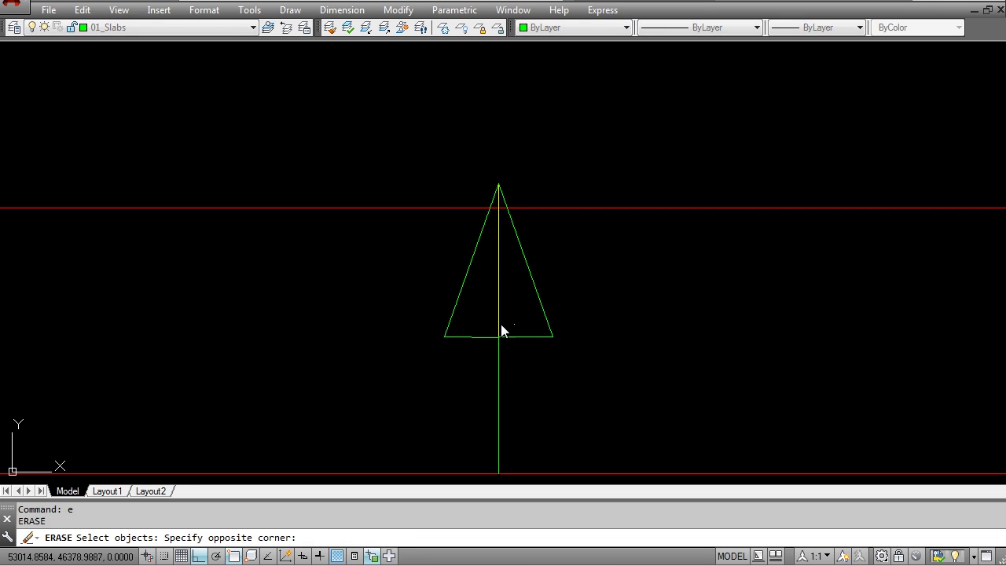
{"action": "left_click", "coordinate": [490, 317]}
{"action": "key", "text": "Return"}
{"action": "scroll", "coordinate": [500, 303], "scroll_direction": "up", "scroll_amount": 2}
{"action": "key", "text": "Escape"}
{"action": "key", "text": "Escape"}
{"action": "scroll", "coordinate": [512, 306], "scroll_direction": "down", "scroll_amount": 2}
Stretch the arrow's head upward so its tip meets the uppermost step line.
{"action": "type", "text": "s"}
{"action": "key", "text": "Return"}
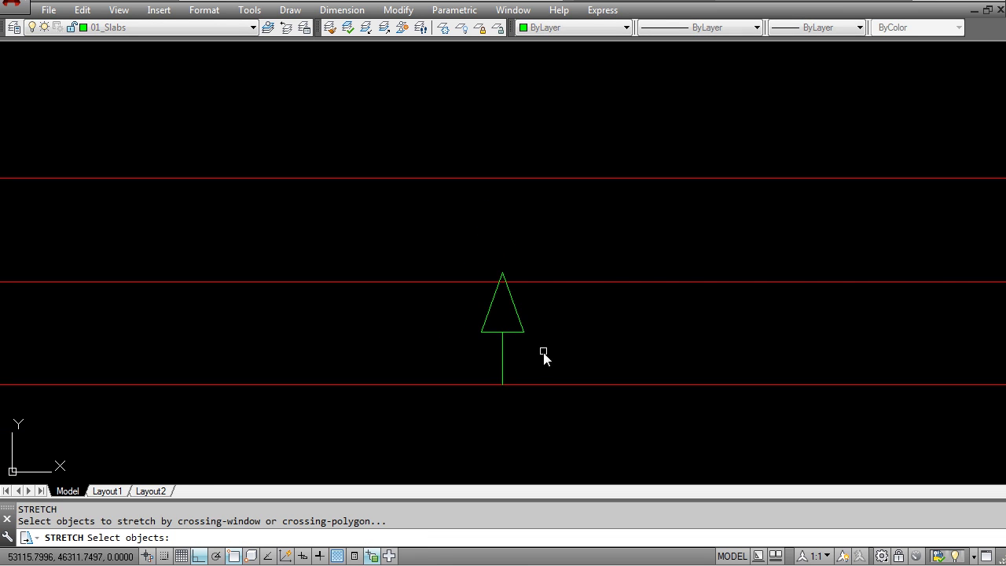
{"action": "left_click", "coordinate": [543, 350]}
{"action": "left_click", "coordinate": [461, 269]}
{"action": "left_click", "coordinate": [460, 305], "text": "shift"}
{"action": "left_click", "coordinate": [445, 265], "text": "shift"}
{"action": "key", "text": "Return"}
{"action": "left_click", "coordinate": [503, 273]}
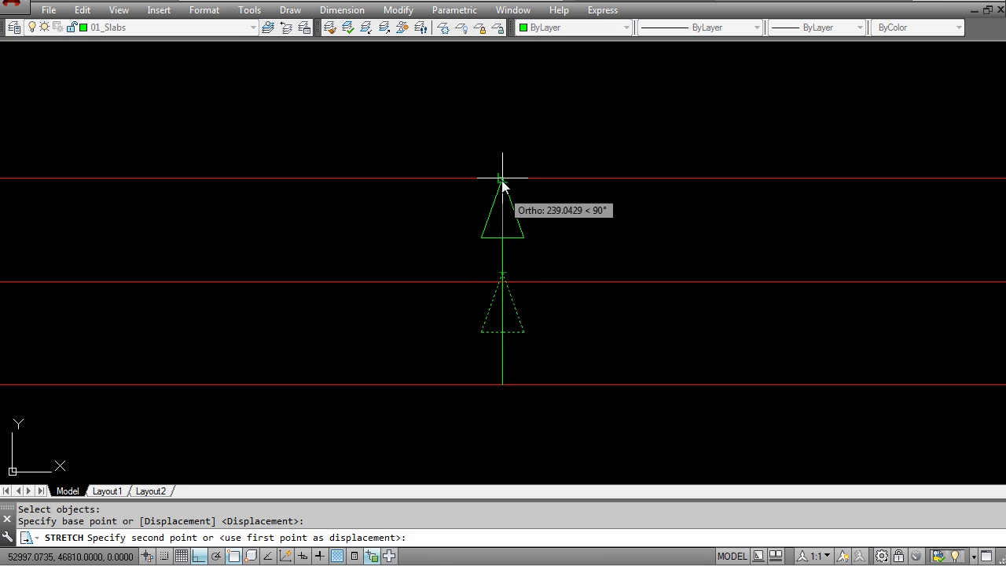
{"action": "key", "text": "Escape"}
{"action": "scroll", "coordinate": [486, 265], "scroll_direction": "up", "scroll_amount": 4}
{"action": "key", "text": "Escape"}
{"action": "type", "text": "ma"}
{"action": "key", "text": "Return"}
{"action": "key", "text": "Escape"}
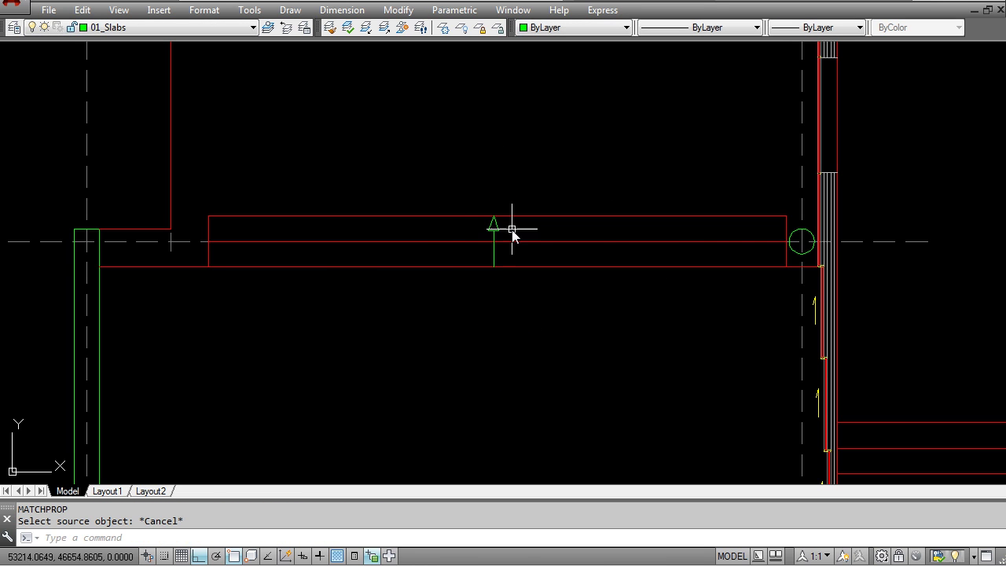
Assign the steps' direction arrow to the 03_Text layer.
{"action": "left_click", "coordinate": [511, 229]}
{"action": "left_click", "coordinate": [465, 229]}
{"action": "left_click", "coordinate": [163, 30]}
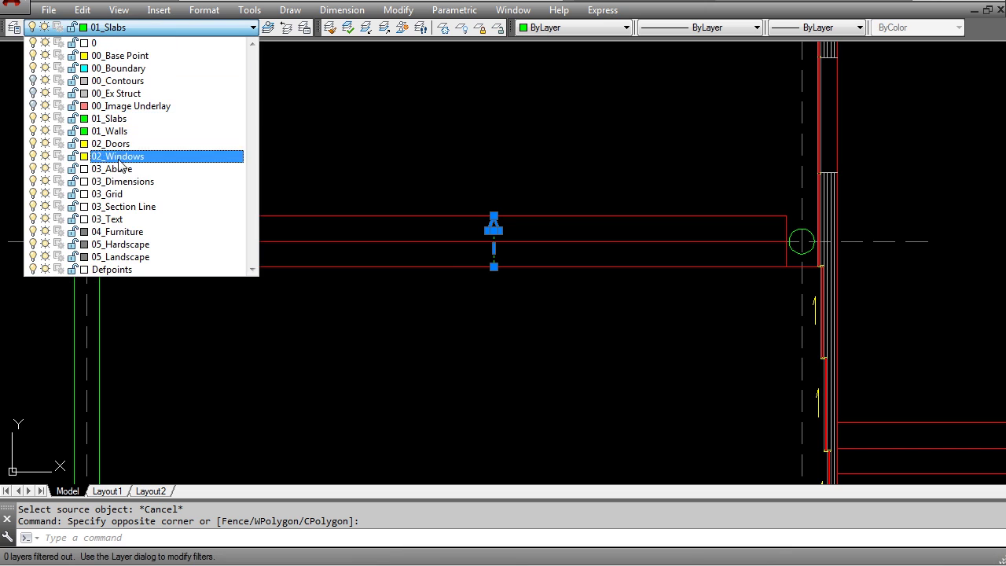
{"action": "left_click", "coordinate": [128, 218]}
{"action": "key", "text": "Escape"}
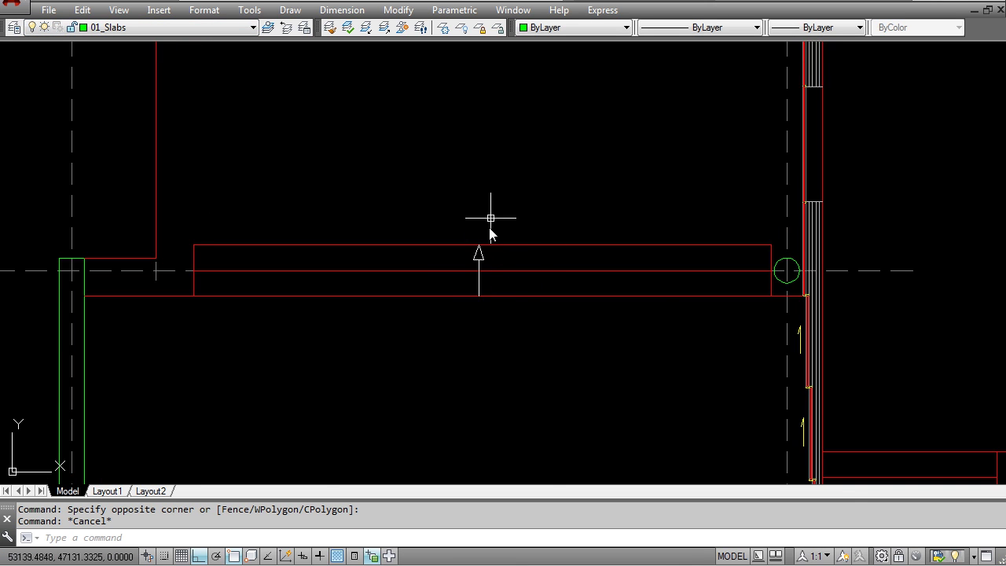
Match the properties of all yellow sliding-panel arrows along the facade to the steps' direction arrow.
{"action": "scroll", "coordinate": [456, 247], "scroll_direction": "down", "scroll_amount": 5}
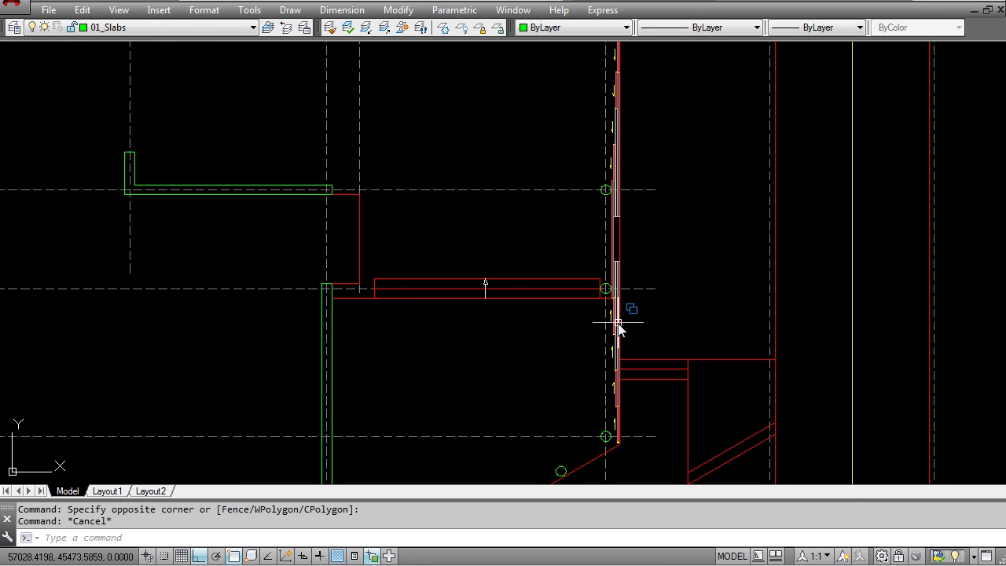
{"action": "scroll", "coordinate": [606, 302], "scroll_direction": "up", "scroll_amount": 7}
{"action": "left_click", "coordinate": [589, 295]}
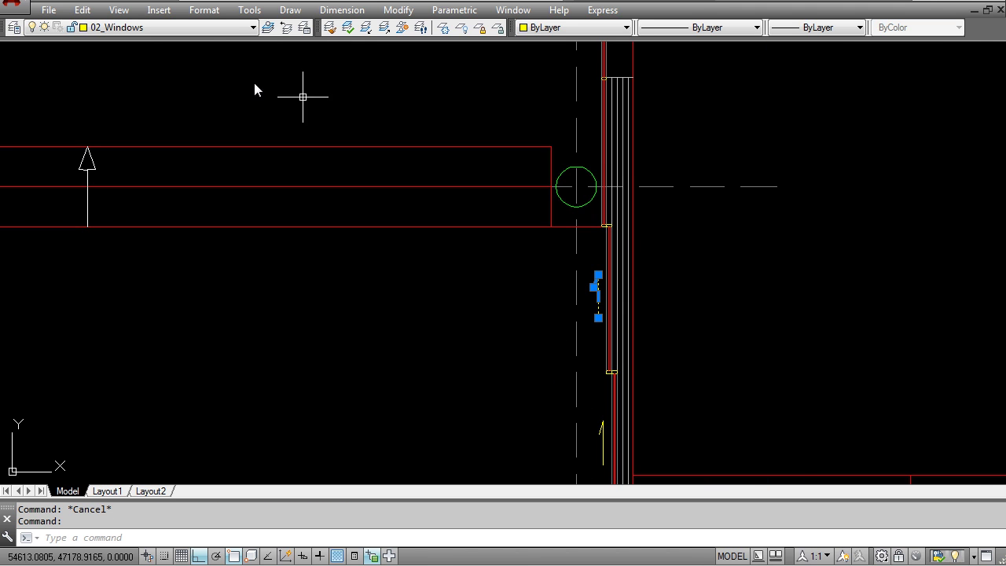
{"action": "key", "text": "Escape"}
{"action": "scroll", "coordinate": [604, 228], "scroll_direction": "down", "scroll_amount": 2}
{"action": "type", "text": "ma"}
{"action": "key", "text": "Return"}
{"action": "left_click", "coordinate": [398, 209]}
{"action": "scroll", "coordinate": [585, 251], "scroll_direction": "up", "scroll_amount": 4}
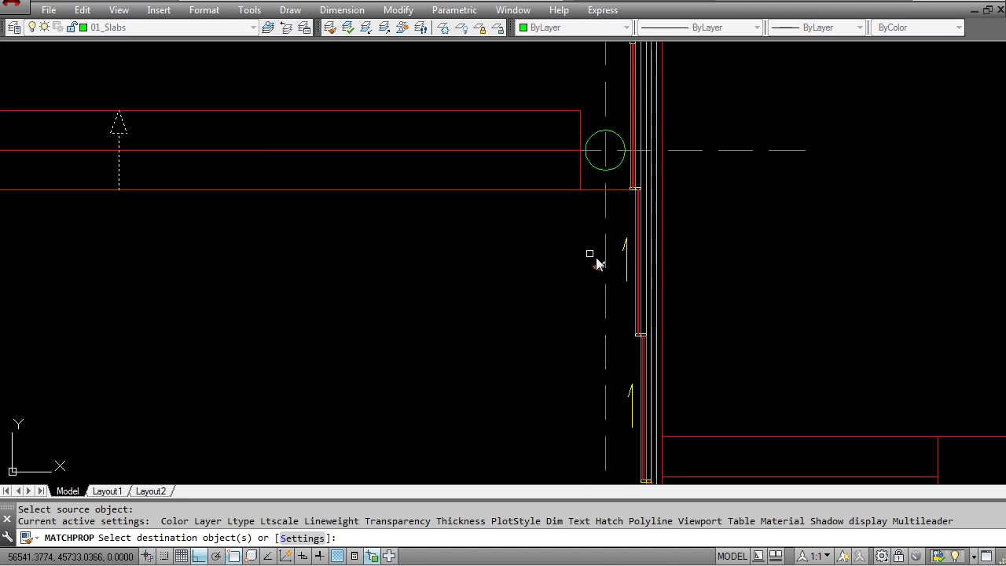
{"action": "left_click", "coordinate": [634, 411]}
{"action": "middle_click_drag", "start_coordinate": [614, 433], "coordinate": [522, 187]}
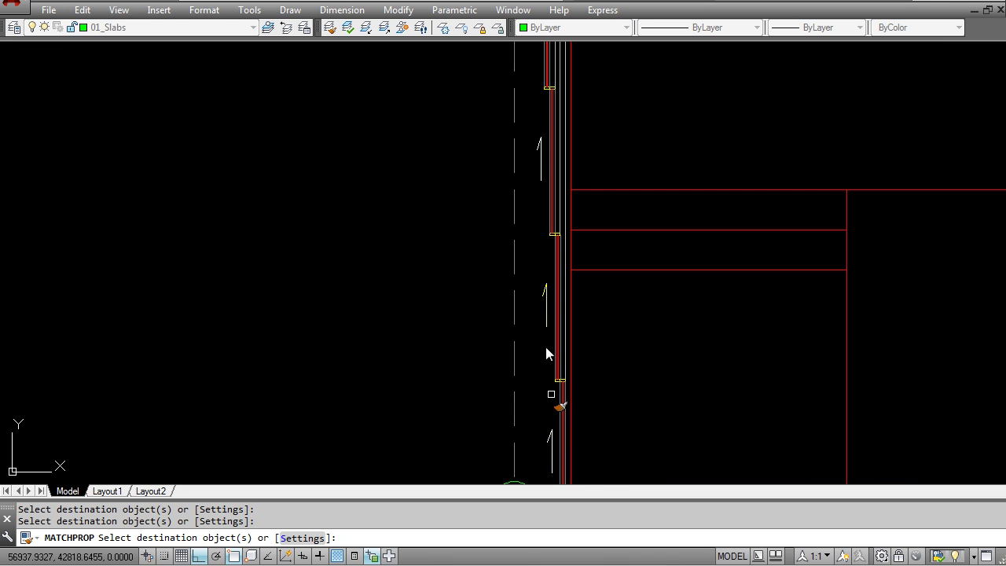
{"action": "scroll", "coordinate": [504, 320], "scroll_direction": "down", "scroll_amount": 3}
{"action": "scroll", "coordinate": [467, 353], "scroll_direction": "up", "scroll_amount": 4}
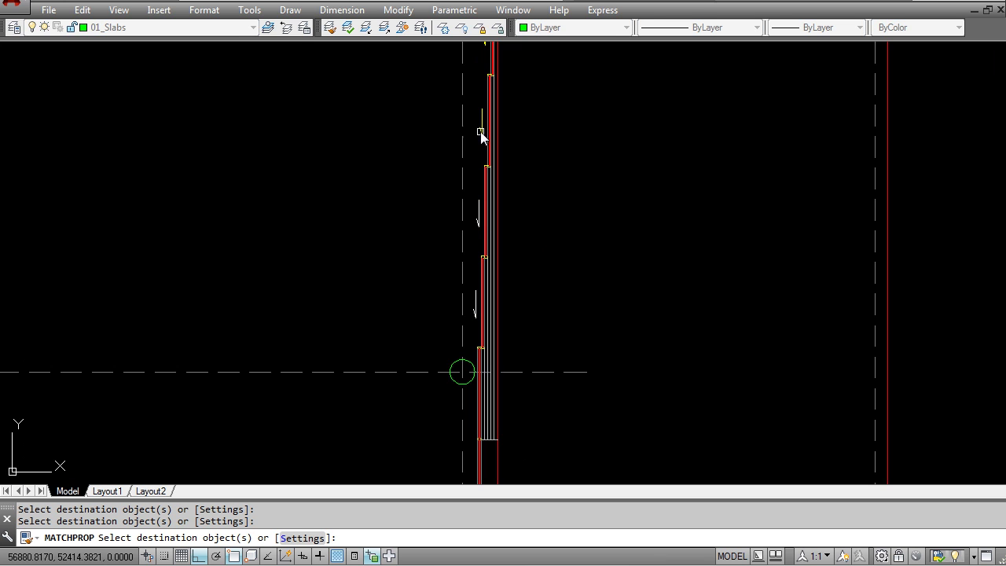
{"action": "middle_click_drag", "start_coordinate": [481, 132], "coordinate": [464, 264]}
{"action": "key", "text": "Escape"}
Examine the panel arrows along the facade and the lower corner where the straight slab edge meets the angled one.
{"action": "scroll", "coordinate": [461, 225], "scroll_direction": "down", "scroll_amount": 5}
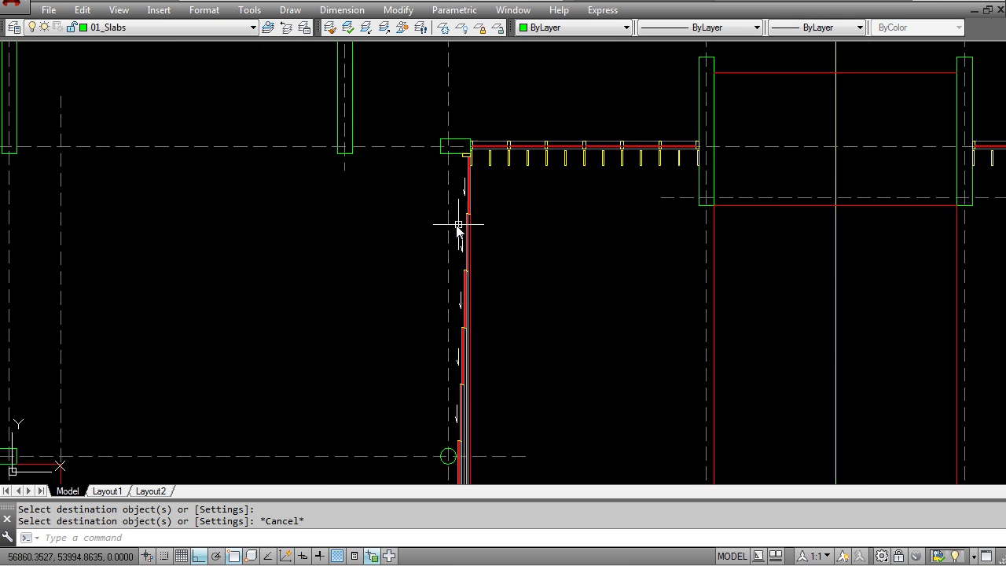
{"action": "scroll", "coordinate": [427, 404], "scroll_direction": "up", "scroll_amount": 5}
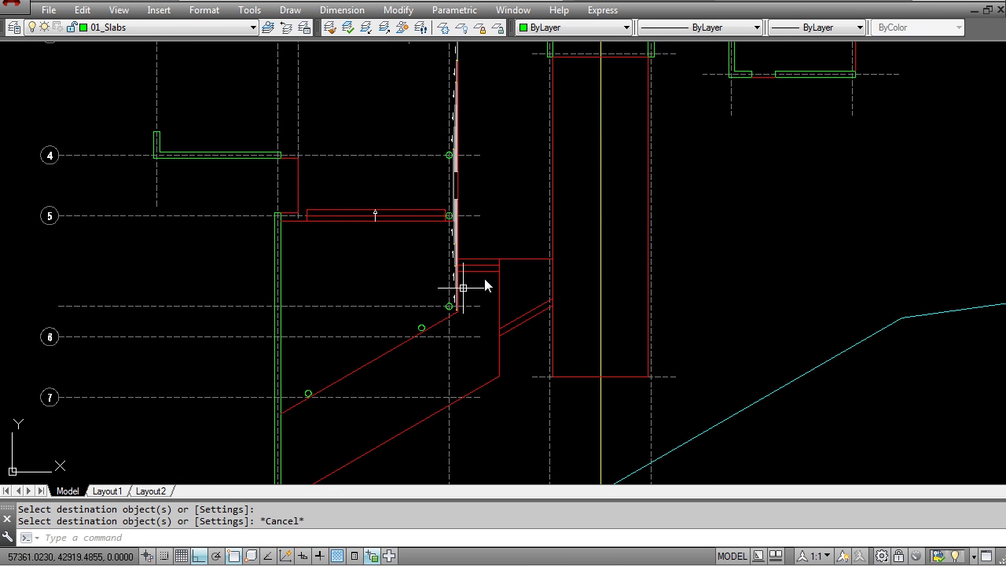
{"action": "scroll", "coordinate": [496, 307], "scroll_direction": "up", "scroll_amount": 5}
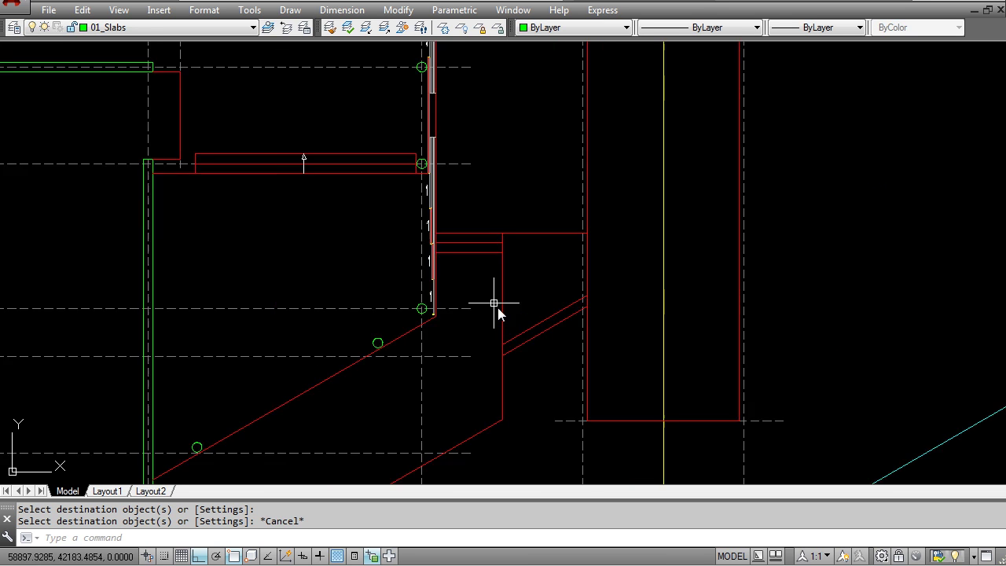
{"action": "key", "text": "Escape"}
{"action": "key", "text": "Escape"}
{"action": "scroll", "coordinate": [406, 242], "scroll_direction": "down", "scroll_amount": 3}
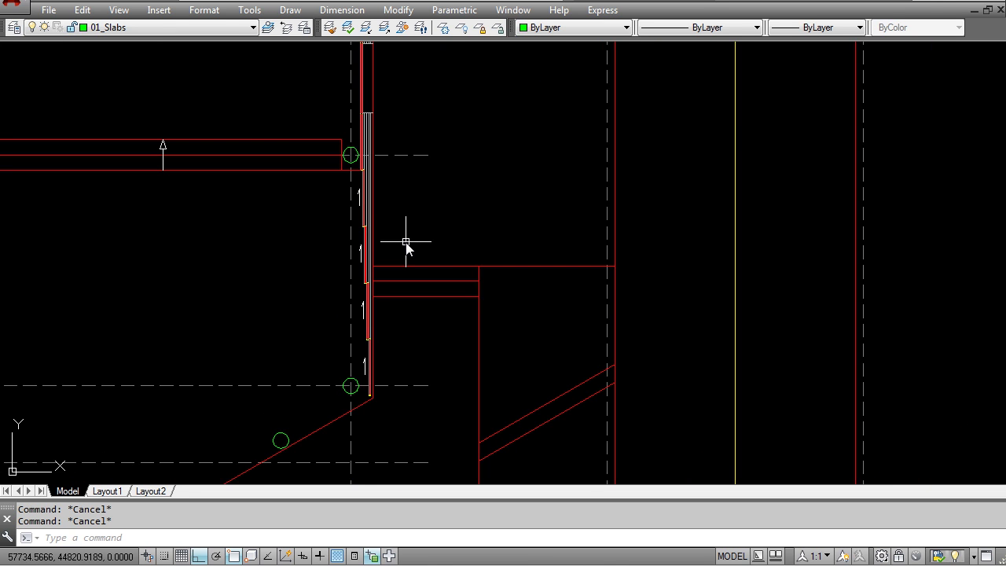
{"action": "scroll", "coordinate": [389, 339], "scroll_direction": "up", "scroll_amount": 3}
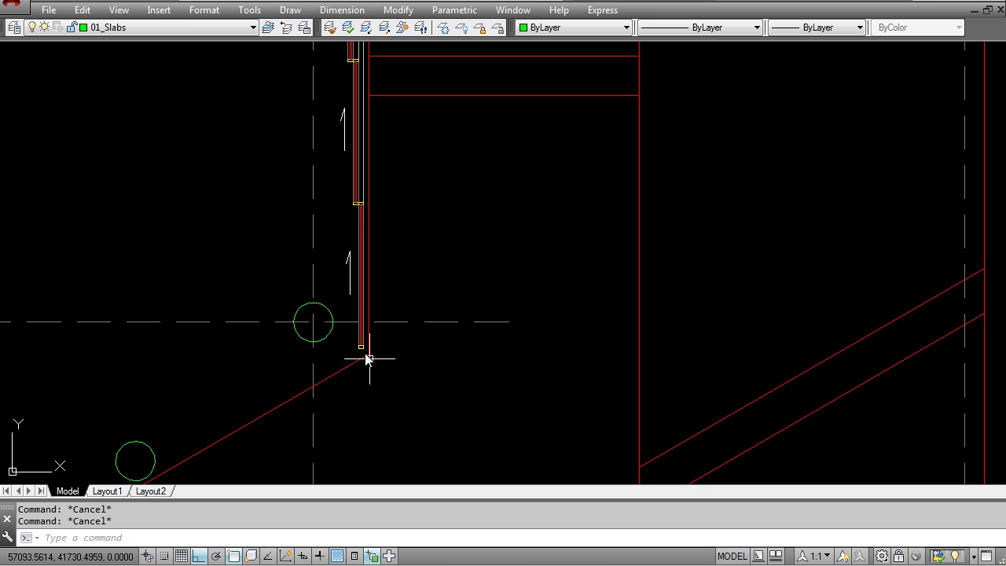
{"action": "scroll", "coordinate": [370, 358], "scroll_direction": "down", "scroll_amount": 4}
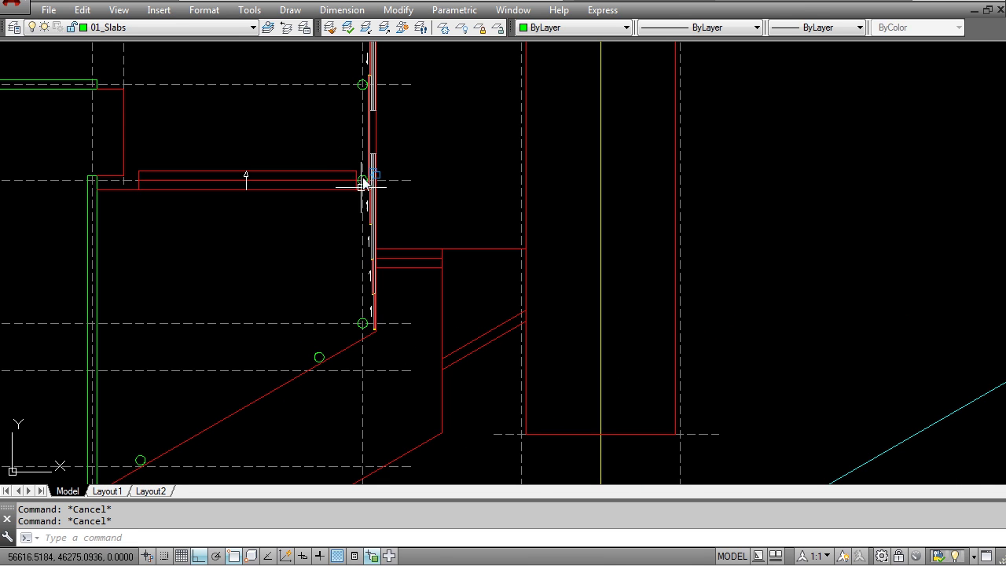
{"action": "scroll", "coordinate": [351, 335], "scroll_direction": "up", "scroll_amount": 8}
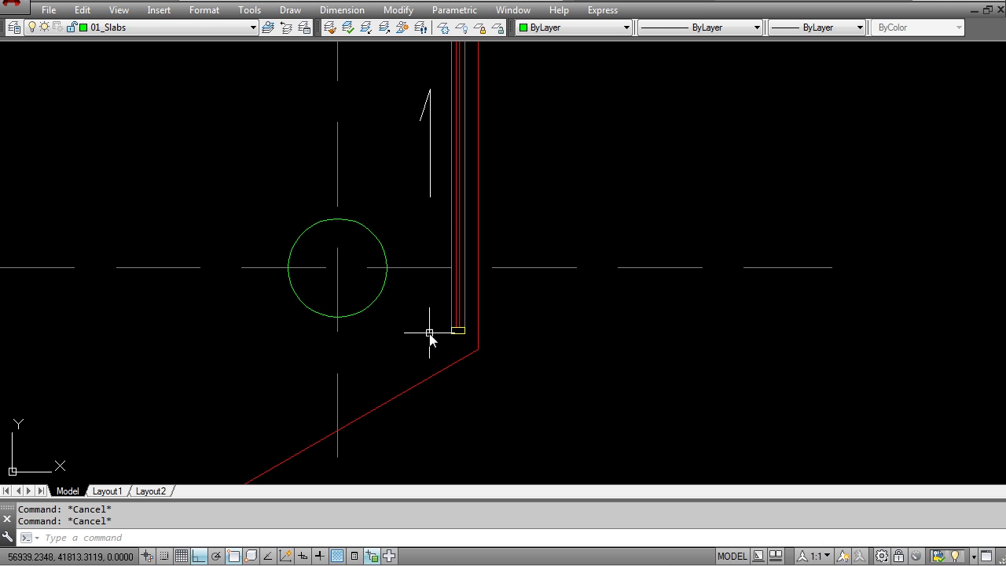
Draw a horizontal line from the slab corner below the facade toward the round column's side.
{"action": "scroll", "coordinate": [449, 340], "scroll_direction": "up", "scroll_amount": 2}
{"action": "key", "text": "l"}
{"action": "key", "text": "Return"}
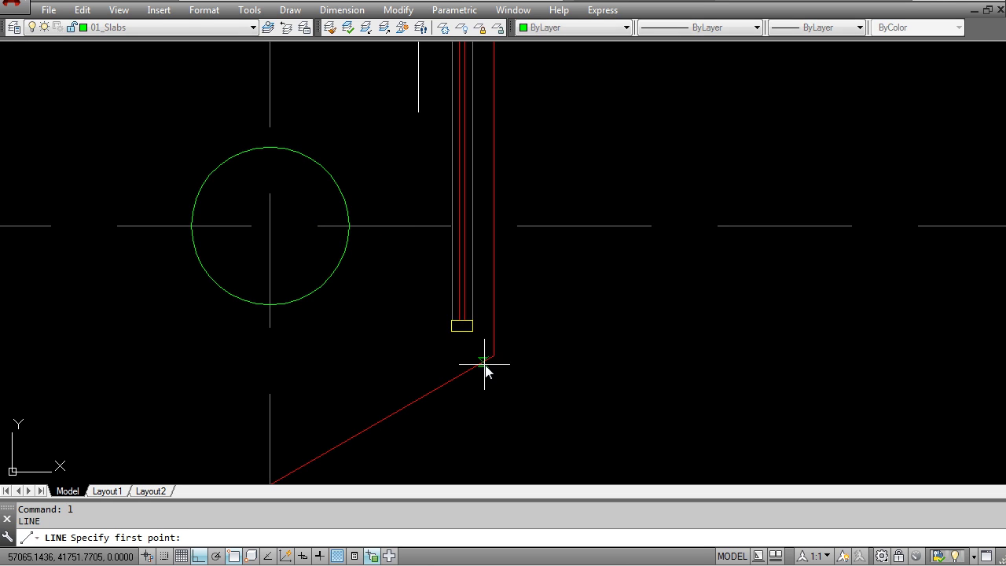
{"action": "left_click", "coordinate": [491, 355]}
{"action": "left_click", "coordinate": [315, 355]}
{"action": "key", "text": "Escape"}
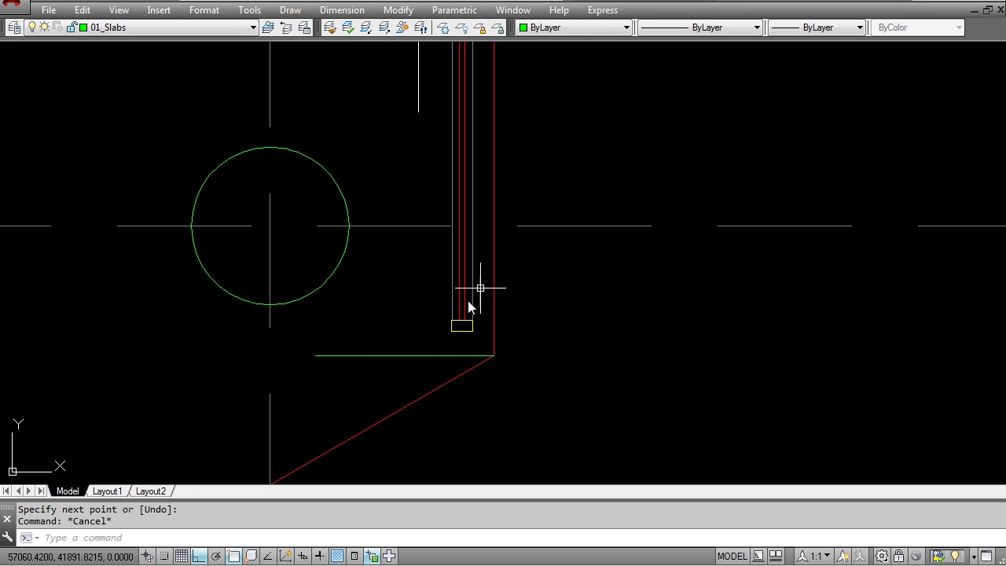
Draw a construction circle centred on the slab corner, crossing both slab edges.
{"action": "key", "text": "Escape"}
{"action": "type", "text": "c"}
{"action": "key", "text": "Return"}
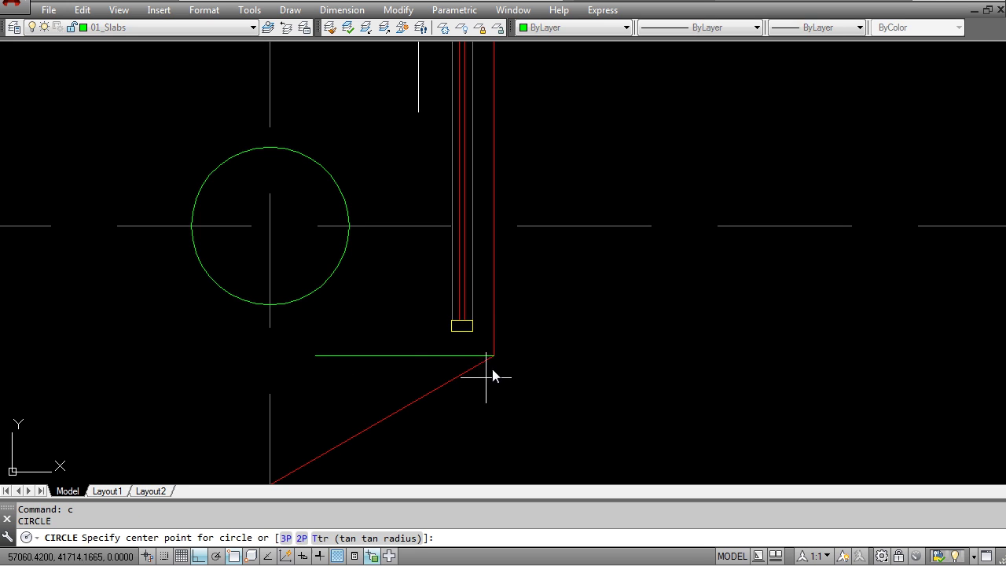
{"action": "left_click", "coordinate": [493, 355]}
{"action": "key", "text": "Escape"}
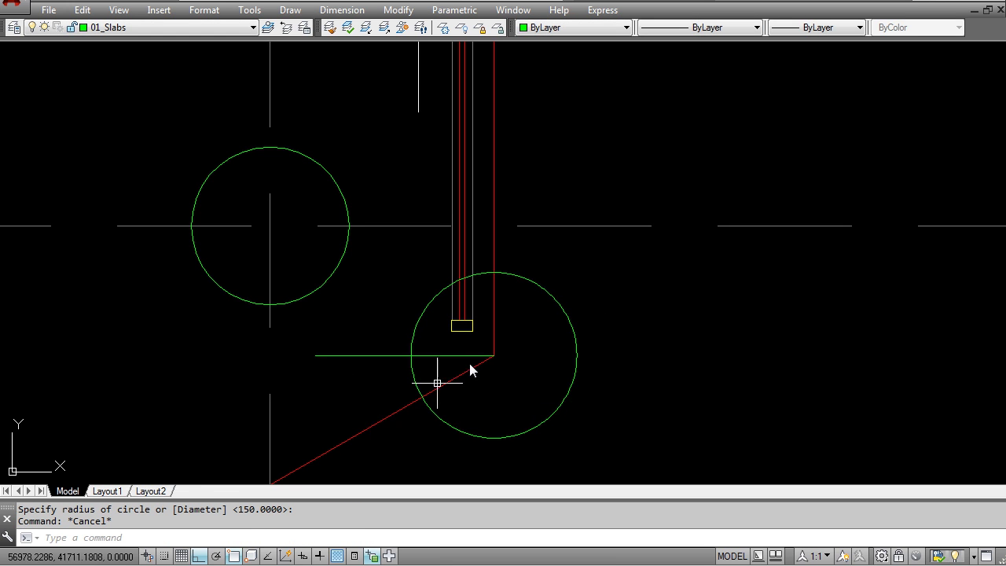
Draw a chord joining the circle's crossings with the vertical and the angled slab edge.
{"action": "key", "text": "Escape"}
{"action": "type", "text": "l"}
{"action": "key", "text": "Return"}
{"action": "left_click", "coordinate": [487, 277]}
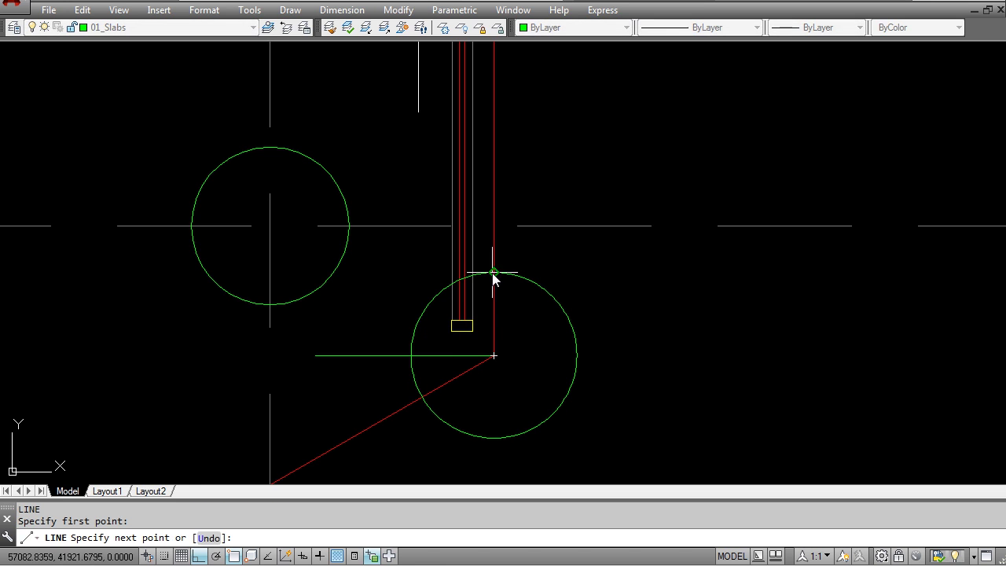
{"action": "left_click", "coordinate": [421, 395]}
{"action": "key", "text": "Escape"}
Draw a bisector line from the slab corner to the midpoint of the chord.
{"action": "key", "text": "Return"}
{"action": "left_click", "coordinate": [492, 356]}
{"action": "left_click", "coordinate": [460, 334]}
{"action": "key", "text": "Escape"}
Erase the horizontal line, the construction circle and the chord, keeping only the bisector line at the slab corner.
{"action": "type", "text": "e"}
{"action": "key", "text": "Return"}
{"action": "left_click", "coordinate": [462, 356]}
{"action": "left_click", "coordinate": [445, 359]}
{"action": "right_click", "coordinate": [460, 375]}
{"action": "left_click", "coordinate": [469, 383]}
{"action": "key", "text": "Return"}
{"action": "left_click", "coordinate": [558, 417]}
{"action": "left_click", "coordinate": [492, 383]}
{"action": "key", "text": "Return"}
{"action": "key", "text": "Escape"}
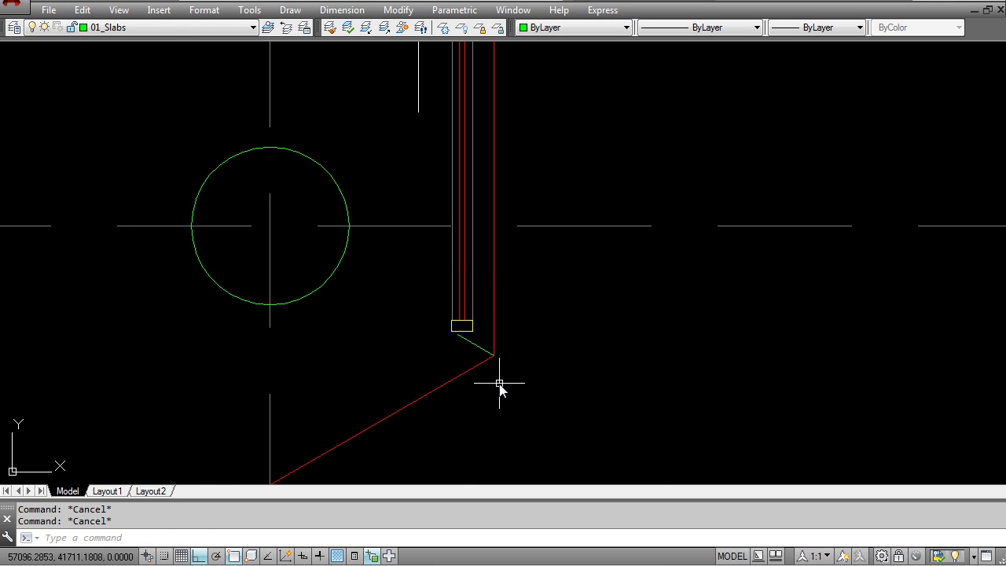
Mirror the lower facade's glazed panels and arrows about the corner bisector onto the angled slab edge, excluding the slab edge and bisector and keeping the originals.
{"action": "type", "text": "mi"}
{"action": "key", "text": "Return"}
{"action": "scroll", "coordinate": [499, 384], "scroll_direction": "down", "scroll_amount": 5}
{"action": "middle_click_drag", "start_coordinate": [511, 263], "coordinate": [467, 291]}
{"action": "scroll", "coordinate": [468, 291], "scroll_direction": "down", "scroll_amount": 3}
{"action": "scroll", "coordinate": [441, 74], "scroll_direction": "up", "scroll_amount": 2}
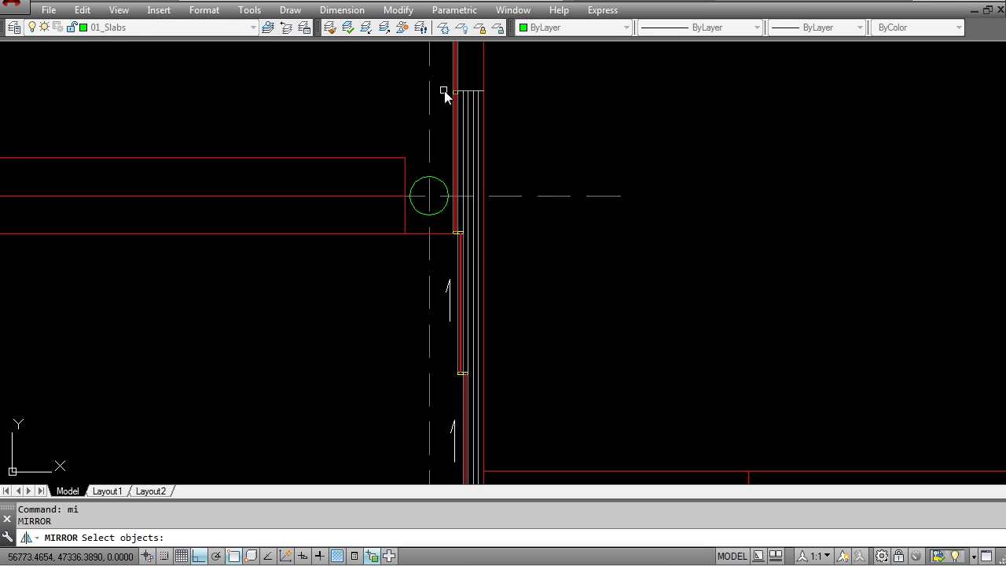
{"action": "left_click", "coordinate": [446, 87]}
{"action": "scroll", "coordinate": [469, 189], "scroll_direction": "down", "scroll_amount": 1}
{"action": "middle_click_drag", "start_coordinate": [478, 398], "coordinate": [457, 295]}
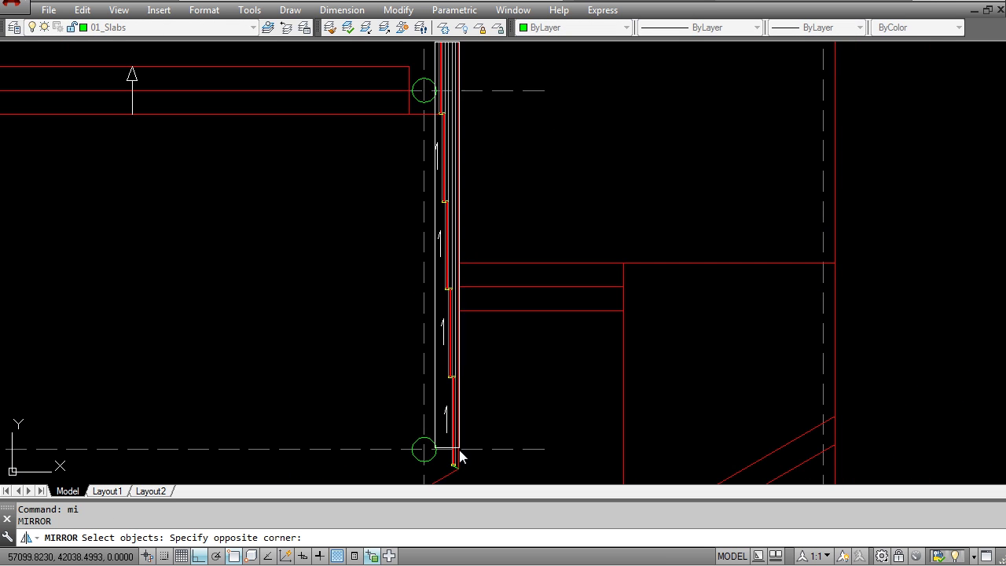
{"action": "left_click", "coordinate": [462, 478]}
{"action": "middle_click_drag", "start_coordinate": [462, 478], "coordinate": [450, 349]}
{"action": "scroll", "coordinate": [450, 350], "scroll_direction": "up", "scroll_amount": 4}
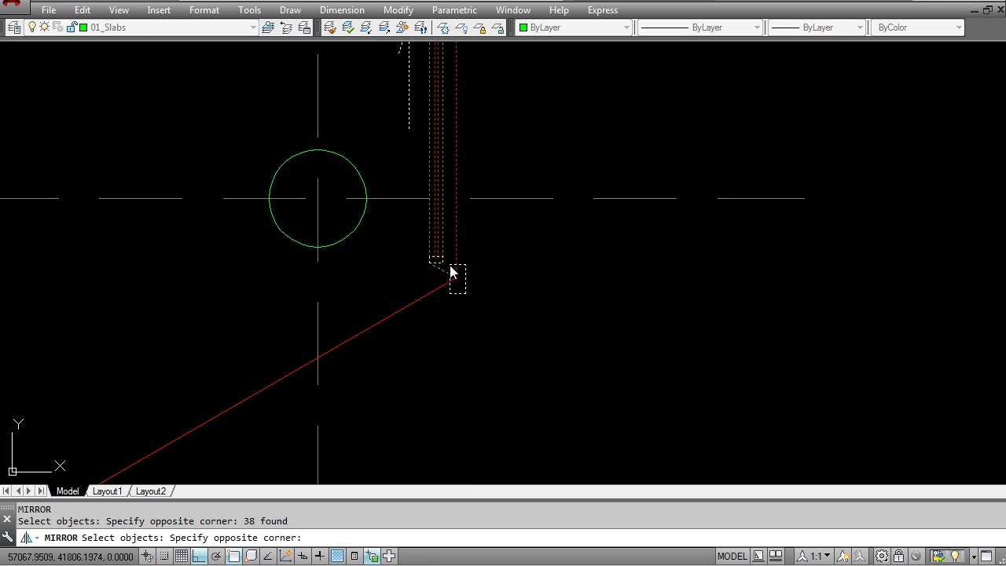
{"action": "left_click", "coordinate": [458, 301], "text": "shift"}
{"action": "left_click", "coordinate": [451, 269], "text": "shift"}
{"action": "scroll", "coordinate": [449, 268], "scroll_direction": "up", "scroll_amount": 4}
{"action": "key", "text": "Return"}
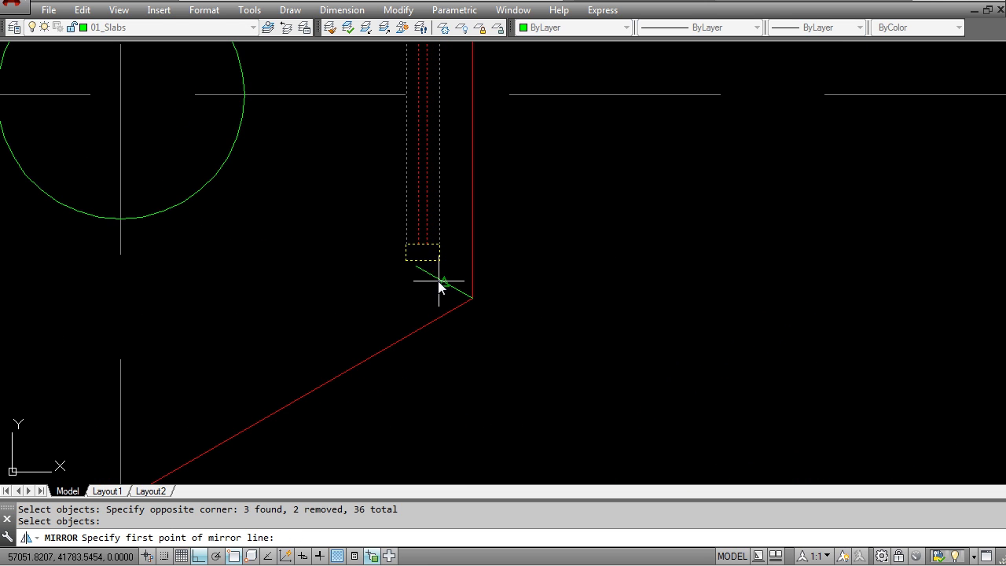
{"action": "left_click", "coordinate": [446, 283]}
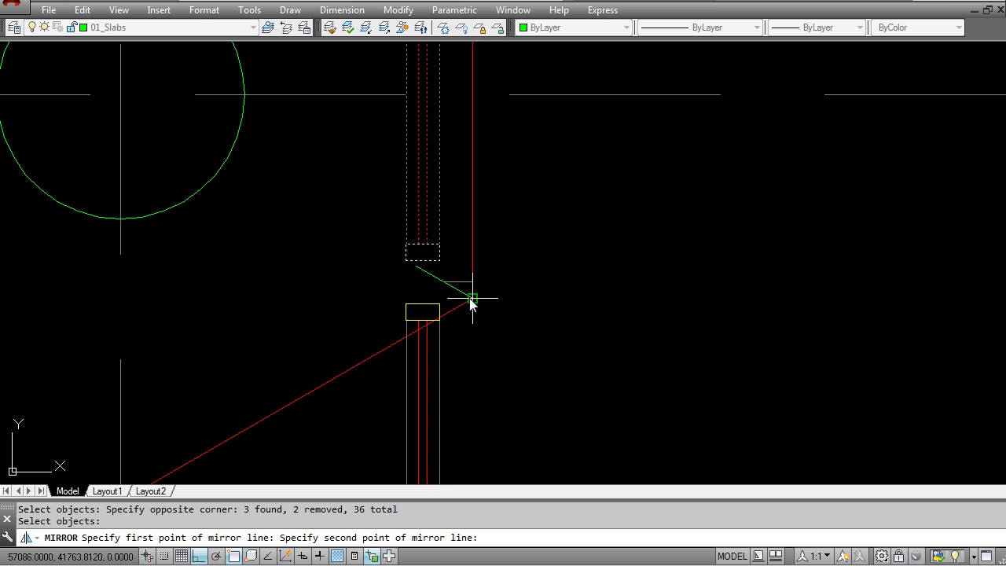
{"action": "left_click", "coordinate": [472, 300]}
{"action": "key", "text": "Return"}
{"action": "scroll", "coordinate": [462, 294], "scroll_direction": "down", "scroll_amount": 5}
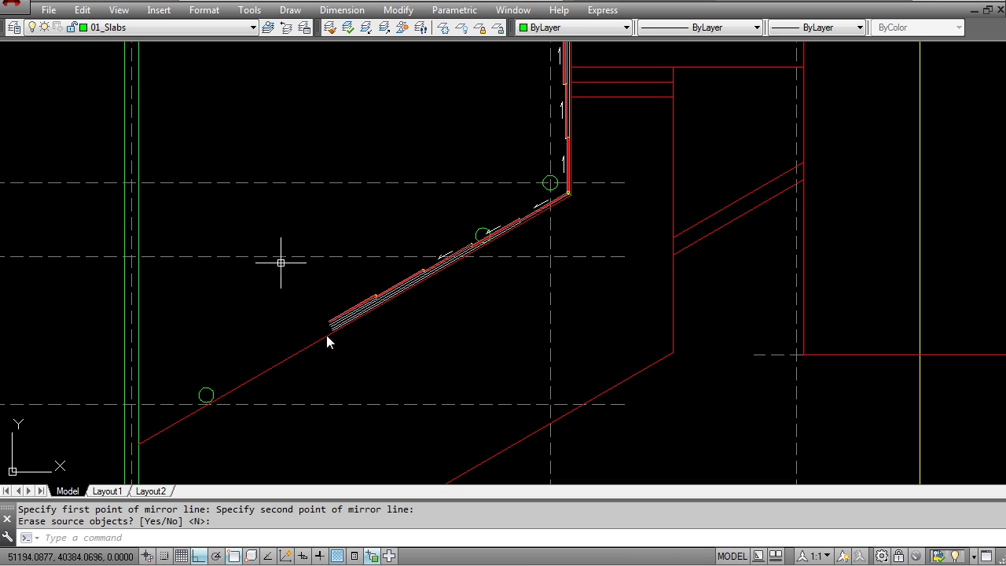
{"action": "middle_click_drag", "start_coordinate": [592, 296], "coordinate": [554, 329]}
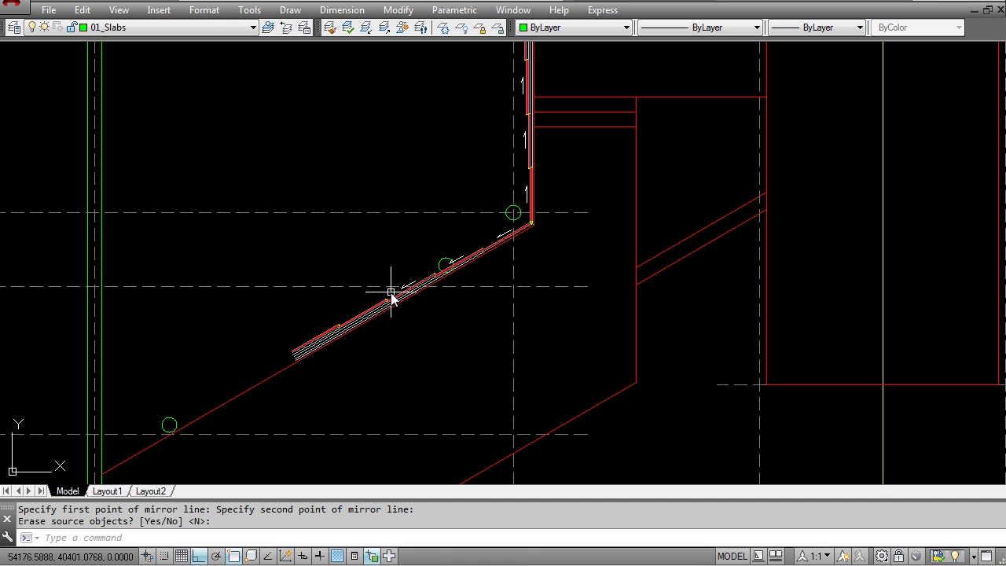
{"action": "scroll", "coordinate": [478, 224], "scroll_direction": "down", "scroll_amount": 4}
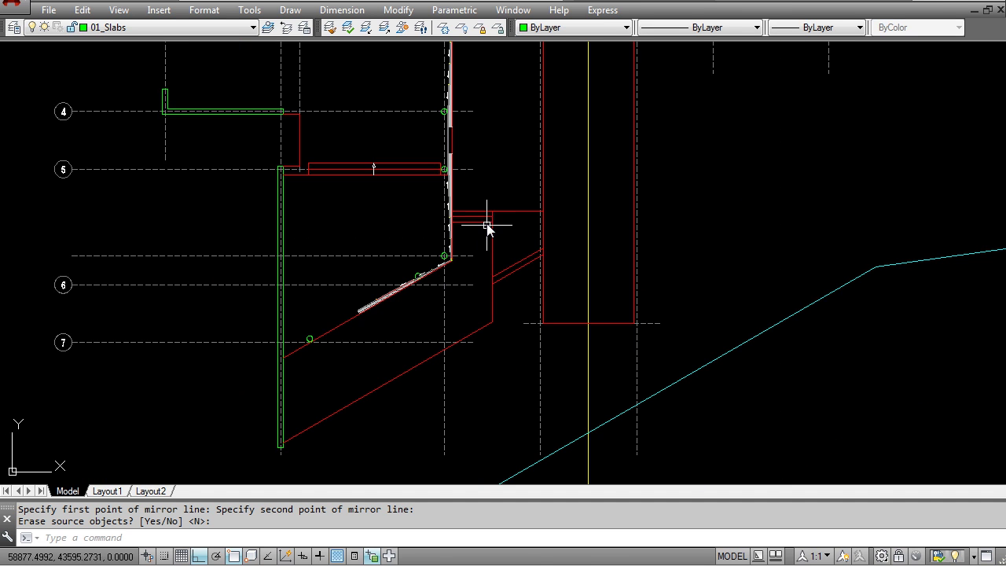
Copy the yellow end frame and the two panel edge lines from the sliding facade's upper end to just below the wall end on grid line A.
{"action": "middle_click_drag", "start_coordinate": [492, 228], "coordinate": [501, 304]}
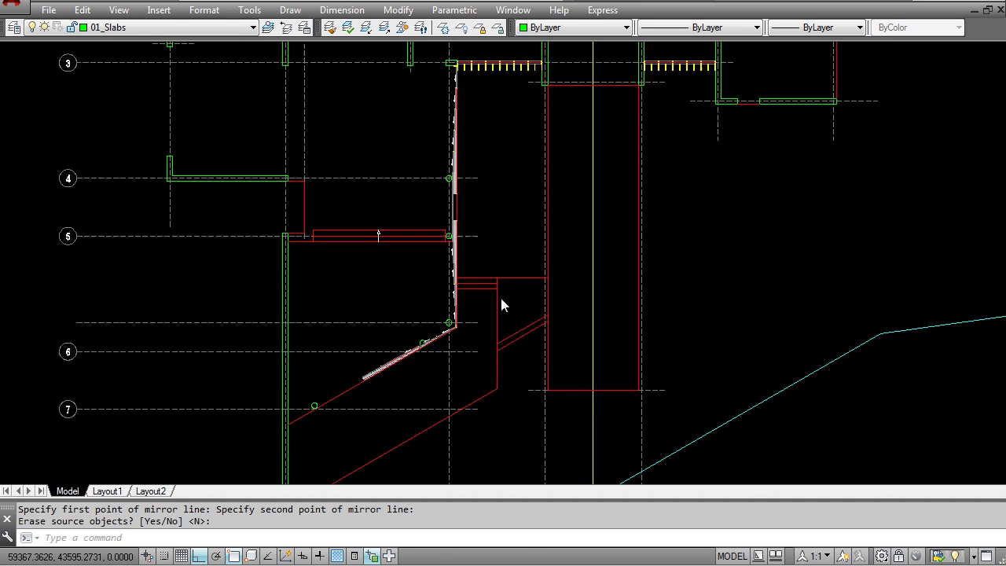
{"action": "scroll", "coordinate": [492, 326], "scroll_direction": "up", "scroll_amount": 4}
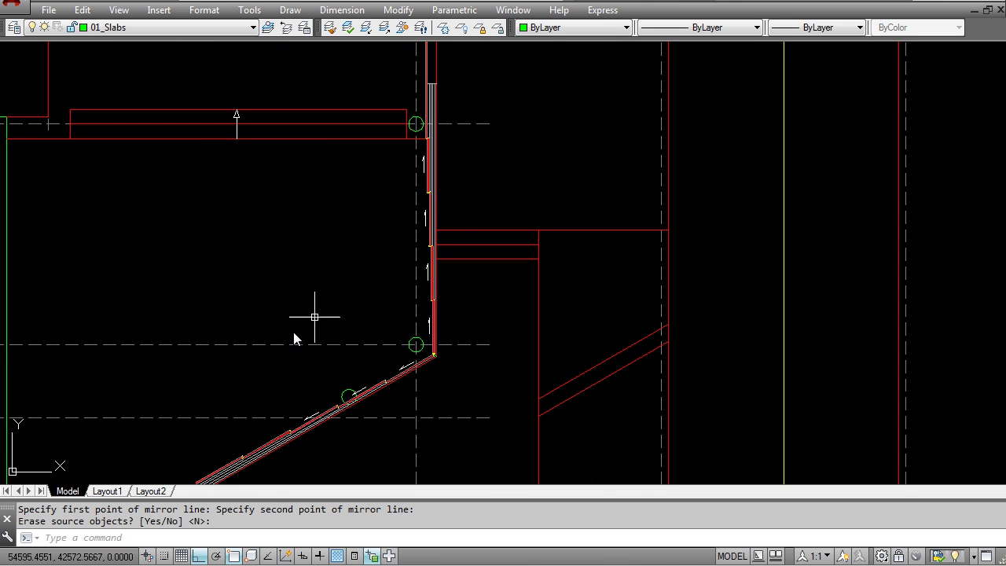
{"action": "scroll", "coordinate": [337, 381], "scroll_direction": "down", "scroll_amount": 5}
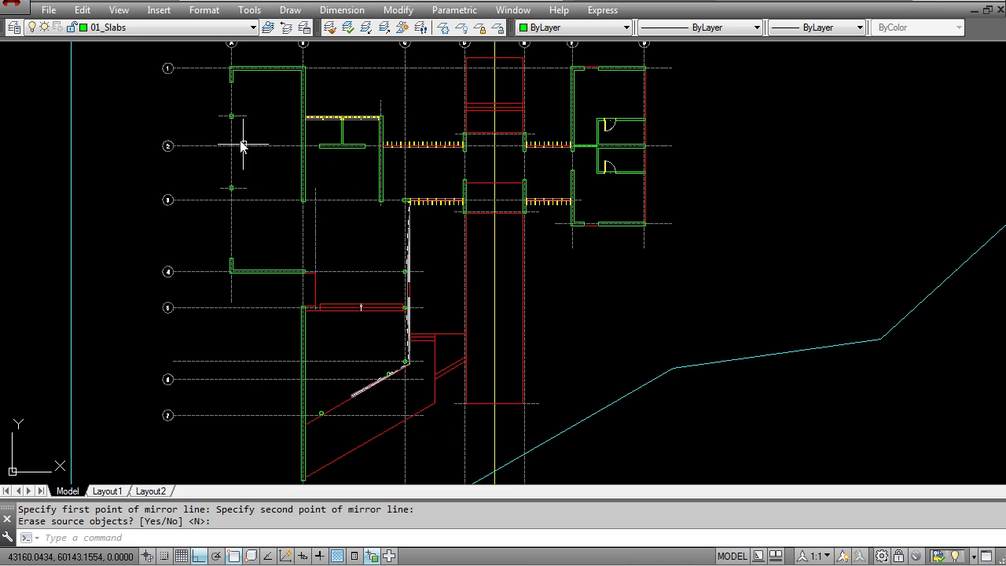
{"action": "scroll", "coordinate": [235, 126], "scroll_direction": "up", "scroll_amount": 2}
{"action": "middle_click_drag", "start_coordinate": [508, 193], "coordinate": [493, 231]}
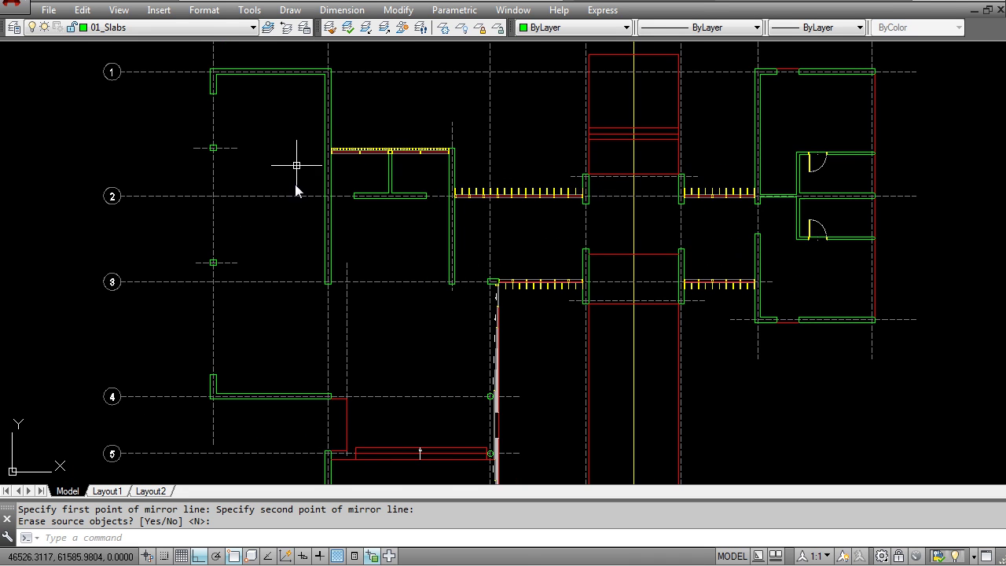
{"action": "scroll", "coordinate": [497, 285], "scroll_direction": "up", "scroll_amount": 8}
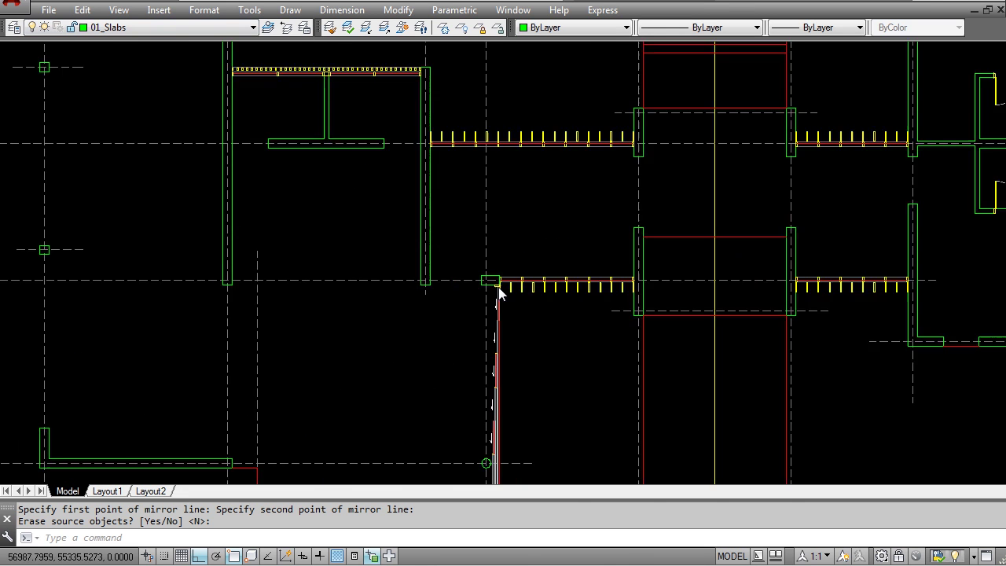
{"action": "key", "text": "Escape"}
{"action": "key", "text": "Escape"}
{"action": "type", "text": "co"}
{"action": "key", "text": "Return"}
{"action": "scroll", "coordinate": [500, 297], "scroll_direction": "up", "scroll_amount": 4}
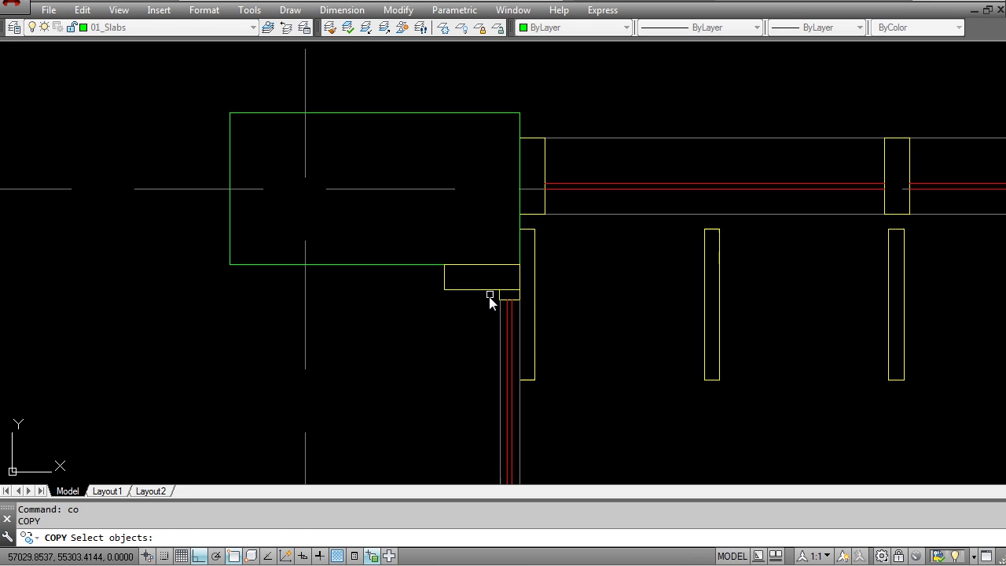
{"action": "left_click", "coordinate": [490, 299]}
{"action": "left_click", "coordinate": [461, 288]}
{"action": "scroll", "coordinate": [501, 300], "scroll_direction": "up", "scroll_amount": 4}
{"action": "left_click", "coordinate": [507, 322]}
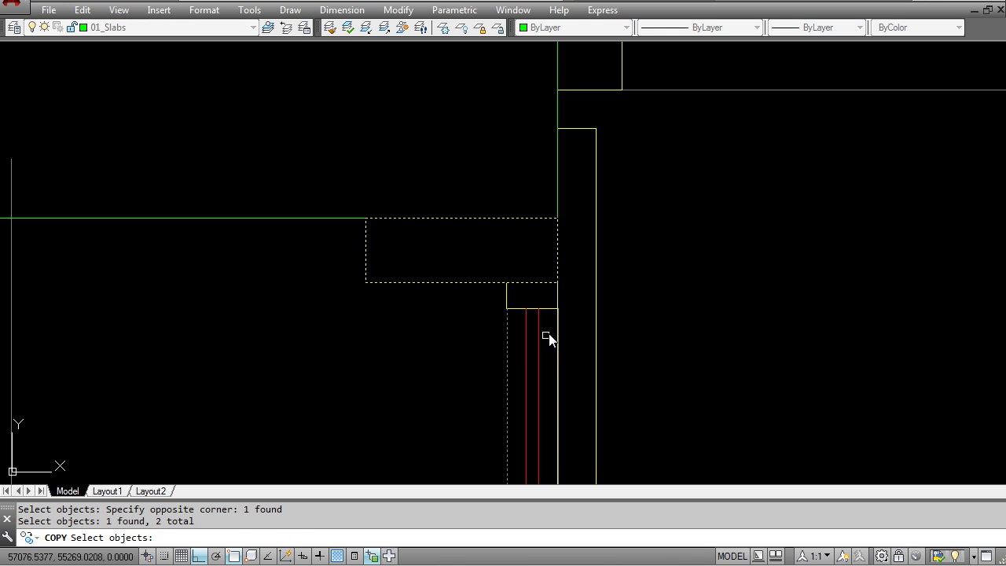
{"action": "left_click", "coordinate": [555, 335]}
{"action": "key", "text": "Return"}
{"action": "scroll", "coordinate": [542, 324], "scroll_direction": "down", "scroll_amount": 7}
{"action": "key", "text": "Return"}
{"action": "left_click", "coordinate": [527, 345]}
{"action": "scroll", "coordinate": [362, 314], "scroll_direction": "down", "scroll_amount": 6}
{"action": "middle_click_drag", "start_coordinate": [337, 306], "coordinate": [438, 327]}
{"action": "key", "text": "F8"}
{"action": "middle_click_drag", "start_coordinate": [174, 217], "coordinate": [472, 346]}
{"action": "middle_click_drag", "start_coordinate": [161, 184], "coordinate": [451, 398]}
{"action": "scroll", "coordinate": [364, 211], "scroll_direction": "up", "scroll_amount": 7}
{"action": "left_click", "coordinate": [433, 198]}
{"action": "key", "text": "Escape"}
{"action": "middle_click_drag", "start_coordinate": [441, 187], "coordinate": [442, 256]}
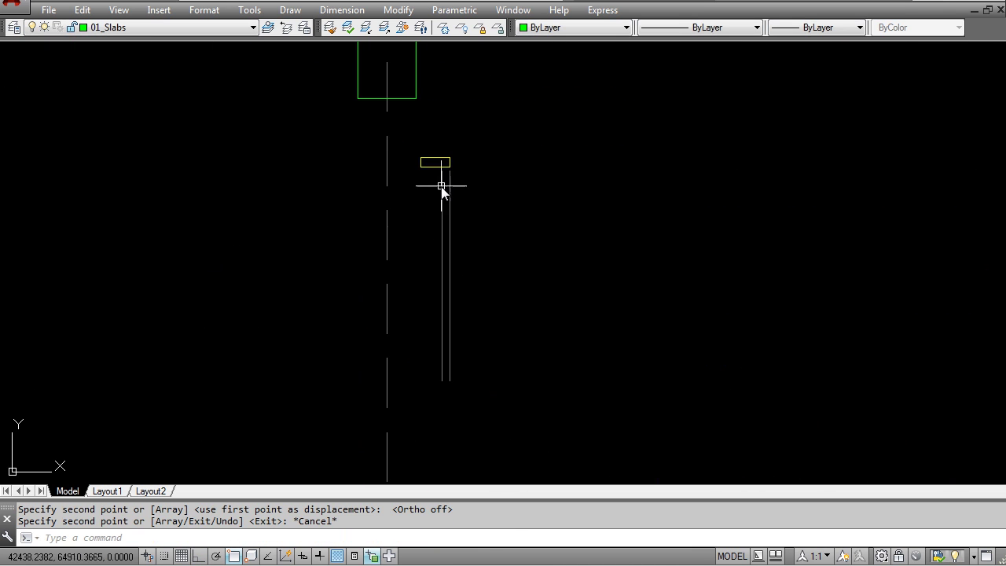
Make the copied frame's layer, 02_Windows, the current layer.
{"action": "scroll", "coordinate": [445, 253], "scroll_direction": "up", "scroll_amount": 4}
{"action": "key", "text": "Escape"}
{"action": "key", "text": "Escape"}
{"action": "type", "text": "re"}
{"action": "key", "text": "Escape"}
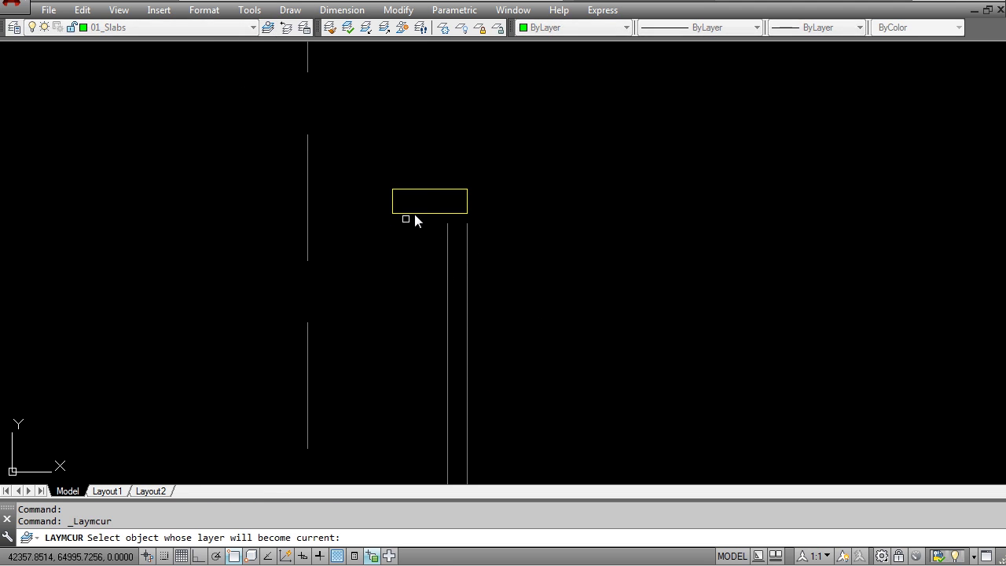
{"action": "left_click", "coordinate": [411, 189]}
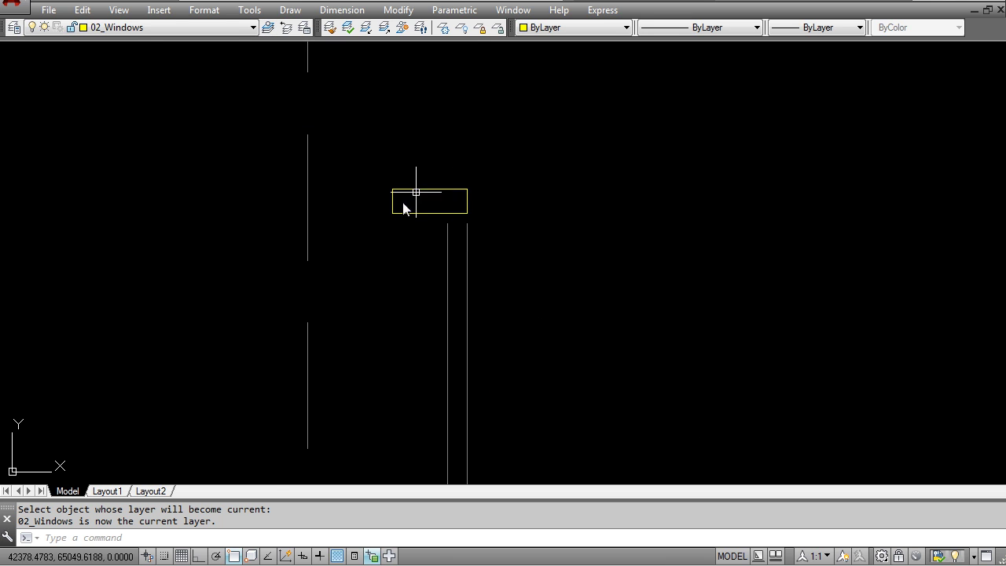
Draw a narrow vertical rectangle between the two copied panel edge lines, from their upper end downwards.
{"action": "middle_click_drag", "start_coordinate": [413, 239], "coordinate": [381, 198]}
{"action": "key", "text": "Escape"}
{"action": "key", "text": "Escape"}
{"action": "type", "text": "rec"}
{"action": "key", "text": "Return"}
{"action": "left_click", "coordinate": [416, 182]}
{"action": "scroll", "coordinate": [424, 267], "scroll_direction": "down", "scroll_amount": 2}
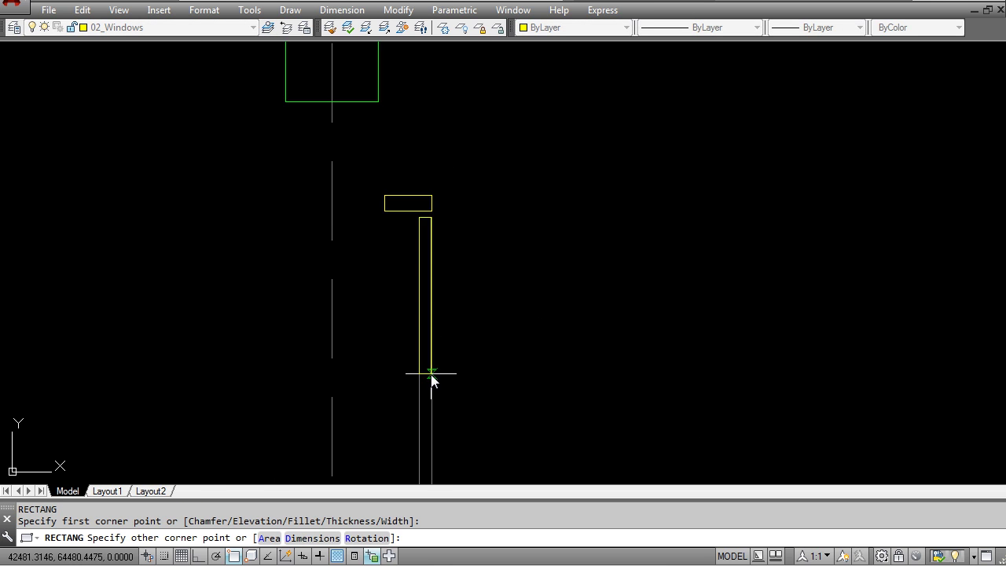
{"action": "left_click", "coordinate": [432, 374]}
{"action": "key", "text": "Escape"}
Erase the two copied panel edge lines below the new narrow rectangle.
{"action": "scroll", "coordinate": [431, 381], "scroll_direction": "down", "scroll_amount": 1}
{"action": "middle_click_drag", "start_coordinate": [432, 382], "coordinate": [441, 298]}
{"action": "key", "text": "Escape"}
{"action": "type", "text": "e"}
{"action": "key", "text": "Return"}
{"action": "left_click", "coordinate": [458, 323]}
{"action": "left_click", "coordinate": [398, 310]}
{"action": "scroll", "coordinate": [427, 262], "scroll_direction": "up", "scroll_amount": 6}
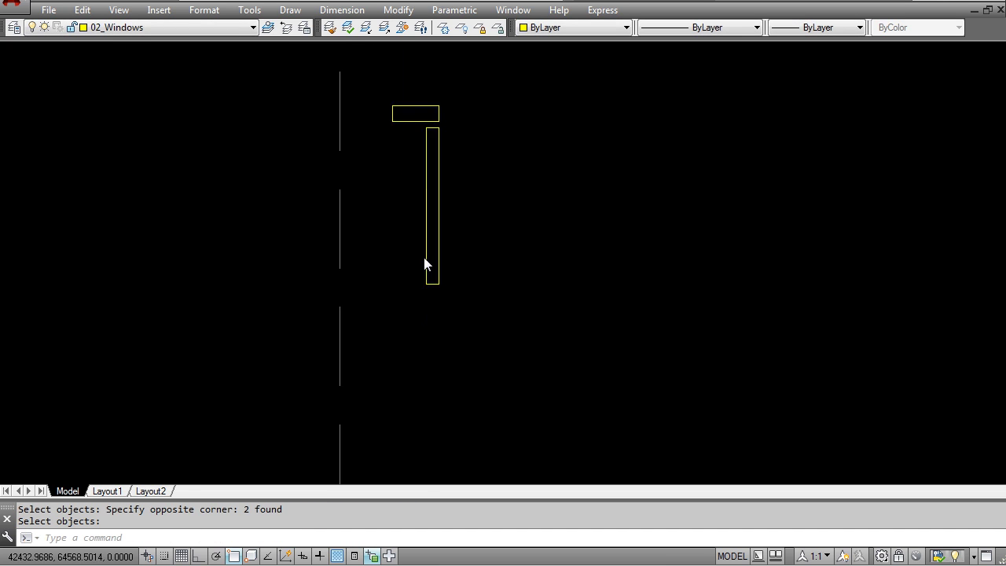
Move the narrow vertical rectangle up against the underside of the short frame piece, aligned with its corner.
{"action": "middle_click_drag", "start_coordinate": [427, 263], "coordinate": [406, 381]}
{"action": "scroll", "coordinate": [432, 322], "scroll_direction": "down", "scroll_amount": 2}
{"action": "key", "text": "Escape"}
{"action": "type", "text": "m"}
{"action": "key", "text": "Return"}
{"action": "left_click", "coordinate": [477, 272]}
{"action": "left_click", "coordinate": [424, 200]}
{"action": "key", "text": "Return"}
{"action": "left_click", "coordinate": [438, 186]}
{"action": "left_click", "coordinate": [439, 175]}
{"action": "key", "text": "Escape"}
Move the frame piece and vertical rectangle together to the lower inner corner of the wall end on grid line A.
{"action": "key", "text": "Escape"}
{"action": "scroll", "coordinate": [448, 236], "scroll_direction": "down", "scroll_amount": 1}
{"action": "type", "text": "m"}
{"action": "key", "text": "Return"}
{"action": "left_click", "coordinate": [467, 233]}
{"action": "left_click", "coordinate": [421, 187]}
{"action": "key", "text": "Return"}
{"action": "left_click", "coordinate": [441, 176]}
{"action": "left_click", "coordinate": [388, 83]}
{"action": "key", "text": "Escape"}
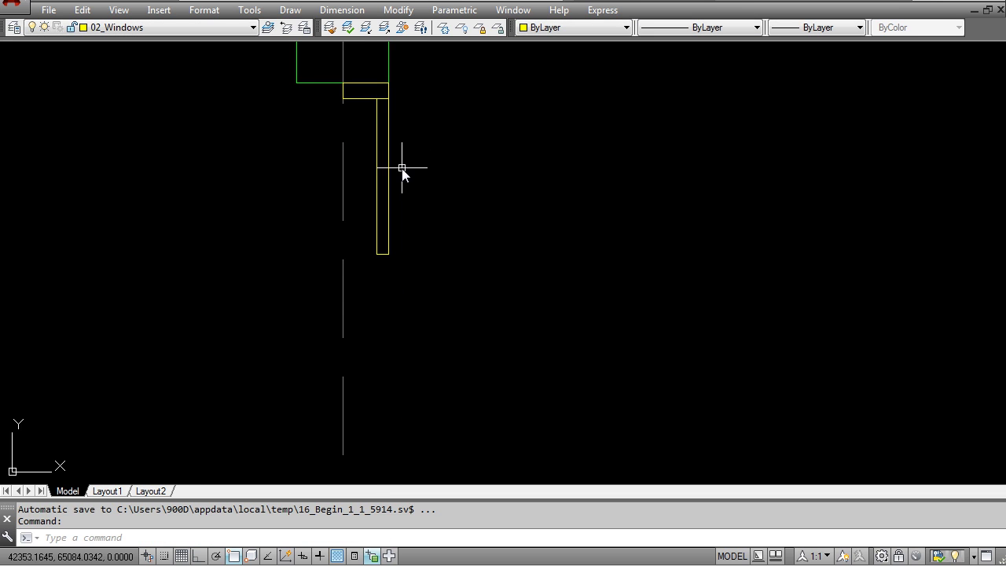
Copy the short frame piece down onto the upper face of the first square column on grid line A.
{"action": "type", "text": "s"}
{"action": "scroll", "coordinate": [397, 189], "scroll_direction": "down", "scroll_amount": 4}
{"action": "key", "text": "Escape"}
{"action": "type", "text": "co"}
{"action": "key", "text": "Return"}
{"action": "scroll", "coordinate": [382, 150], "scroll_direction": "up", "scroll_amount": 3}
{"action": "left_click", "coordinate": [380, 157]}
{"action": "left_click", "coordinate": [362, 162]}
{"action": "key", "text": "Return"}
{"action": "left_click", "coordinate": [405, 156]}
{"action": "scroll", "coordinate": [393, 386], "scroll_direction": "down", "scroll_amount": 3}
{"action": "scroll", "coordinate": [416, 425], "scroll_direction": "up", "scroll_amount": 4}
{"action": "left_click", "coordinate": [415, 423]}
{"action": "key", "text": "Escape"}
Stretch the lower end of the narrow window rectangle down to the frame piece on the first column.
{"action": "middle_click_drag", "start_coordinate": [423, 162], "coordinate": [400, 171]}
{"action": "type", "text": "s"}
{"action": "key", "text": "Return"}
{"action": "left_click", "coordinate": [433, 179]}
{"action": "left_click", "coordinate": [406, 142]}
{"action": "key", "text": "Return"}
{"action": "left_click", "coordinate": [414, 162]}
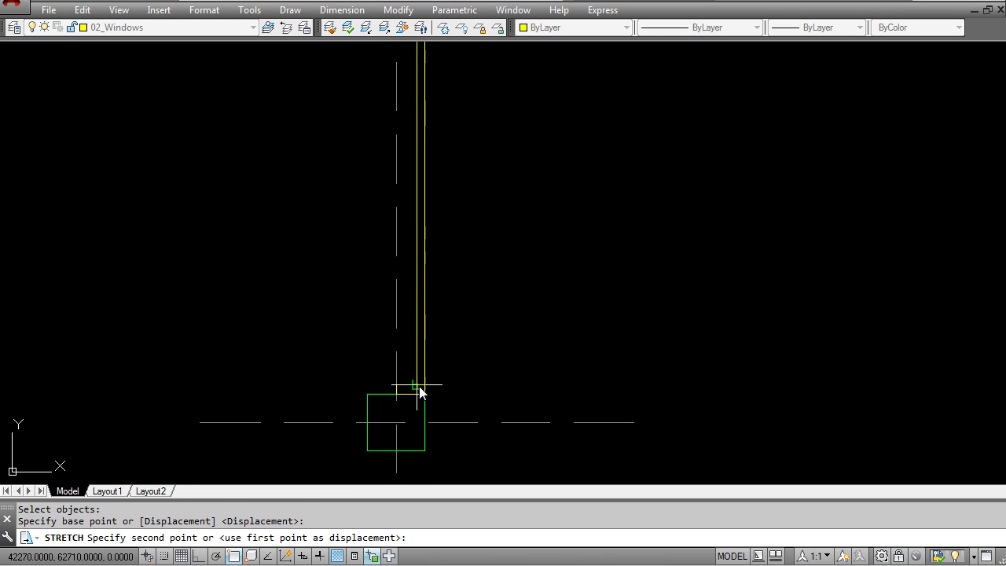
{"action": "left_click", "coordinate": [417, 386]}
{"action": "key", "text": "Escape"}
{"action": "scroll", "coordinate": [430, 340], "scroll_direction": "down", "scroll_amount": 3}
Mirror the window panel and both frame pieces about the first column's horizontal axis, keeping the originals.
{"action": "key", "text": "Escape"}
{"action": "type", "text": "mi"}
{"action": "key", "text": "Return"}
{"action": "scroll", "coordinate": [435, 354], "scroll_direction": "up", "scroll_amount": 4}
{"action": "left_click", "coordinate": [414, 360]}
{"action": "left_click", "coordinate": [406, 349]}
{"action": "middle_click_drag", "start_coordinate": [412, 86], "coordinate": [423, 305]}
{"action": "left_click", "coordinate": [441, 99]}
{"action": "left_click", "coordinate": [418, 94]}
{"action": "scroll", "coordinate": [417, 94], "scroll_direction": "down", "scroll_amount": 2}
{"action": "key", "text": "Return"}
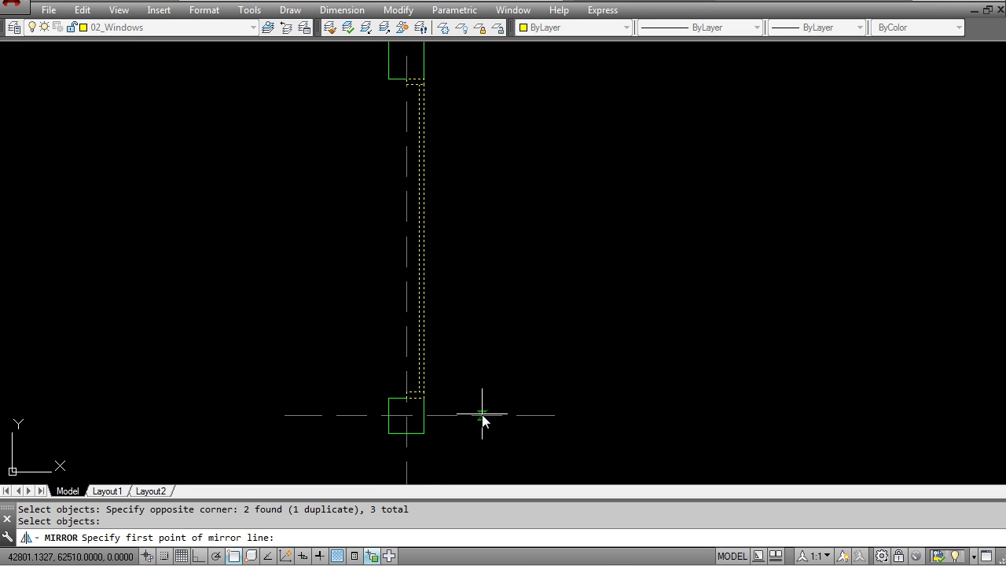
{"action": "left_click", "coordinate": [483, 415]}
{"action": "left_click", "coordinate": [525, 414]}
{"action": "key", "text": "Return"}
{"action": "key", "text": "Escape"}
Stretch the lower end of the mirrored window, including its frame piece, down to the upper face of the second column on grid line A.
{"action": "scroll", "coordinate": [498, 312], "scroll_direction": "down", "scroll_amount": 4}
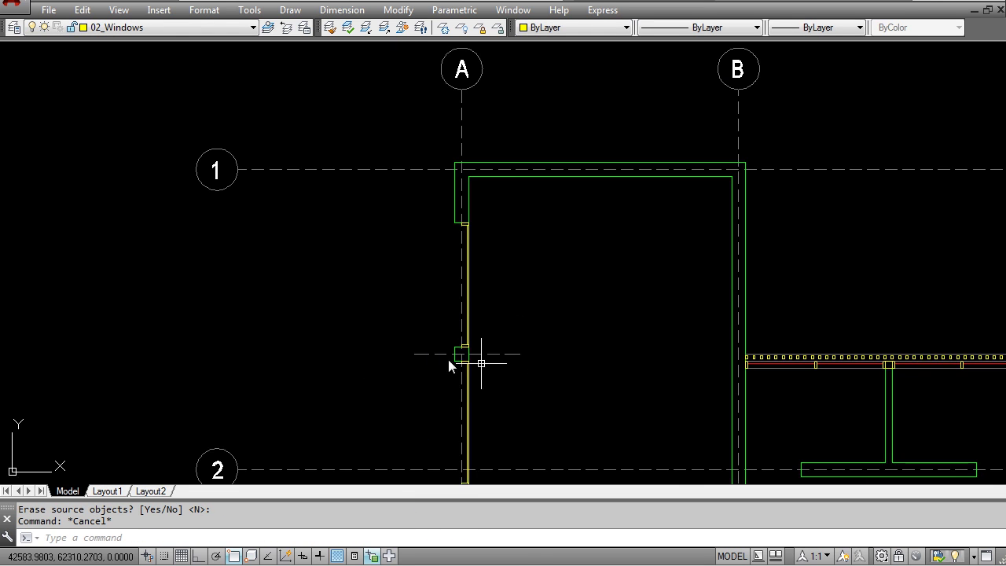
{"action": "middle_click_drag", "start_coordinate": [523, 365], "coordinate": [470, 165]}
{"action": "key", "text": "Escape"}
{"action": "type", "text": "s"}
{"action": "key", "text": "Return"}
{"action": "scroll", "coordinate": [422, 290], "scroll_direction": "up", "scroll_amount": 4}
{"action": "left_click", "coordinate": [442, 316]}
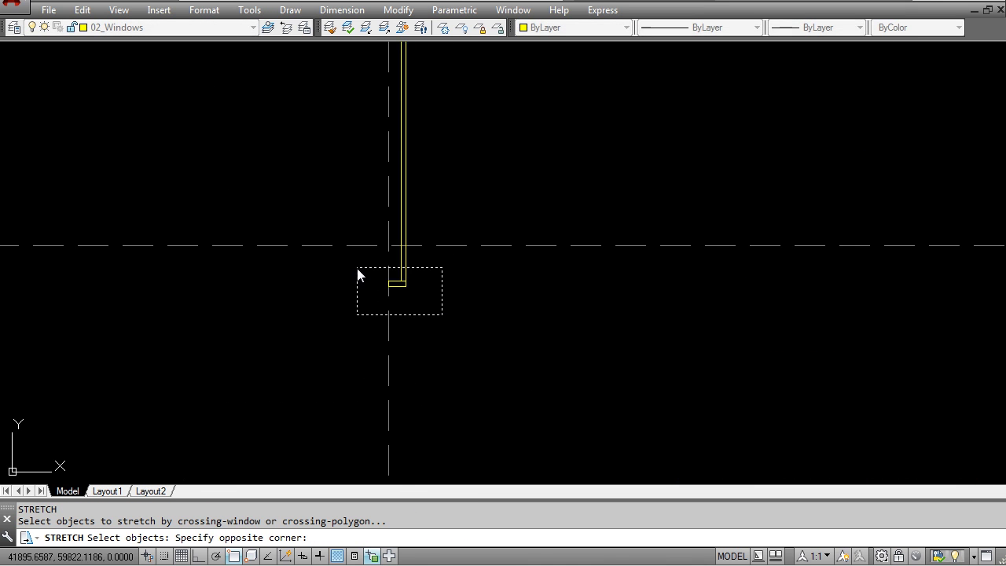
{"action": "left_click", "coordinate": [357, 269]}
{"action": "scroll", "coordinate": [406, 300], "scroll_direction": "up", "scroll_amount": 2}
{"action": "key", "text": "Return"}
{"action": "left_click", "coordinate": [406, 279]}
{"action": "scroll", "coordinate": [410, 297], "scroll_direction": "down", "scroll_amount": 4}
{"action": "middle_click_drag", "start_coordinate": [412, 350], "coordinate": [426, 143]}
{"action": "scroll", "coordinate": [431, 291], "scroll_direction": "up", "scroll_amount": 4}
{"action": "left_click", "coordinate": [397, 316]}
{"action": "key", "text": "Escape"}
{"action": "scroll", "coordinate": [455, 263], "scroll_direction": "down", "scroll_amount": 4}
Mirror the middle window and its frame pieces about the second column's horizontal axis towards the grid 4 wall, keeping the originals.
{"action": "key", "text": "Escape"}
{"action": "middle_click_drag", "start_coordinate": [458, 257], "coordinate": [452, 303]}
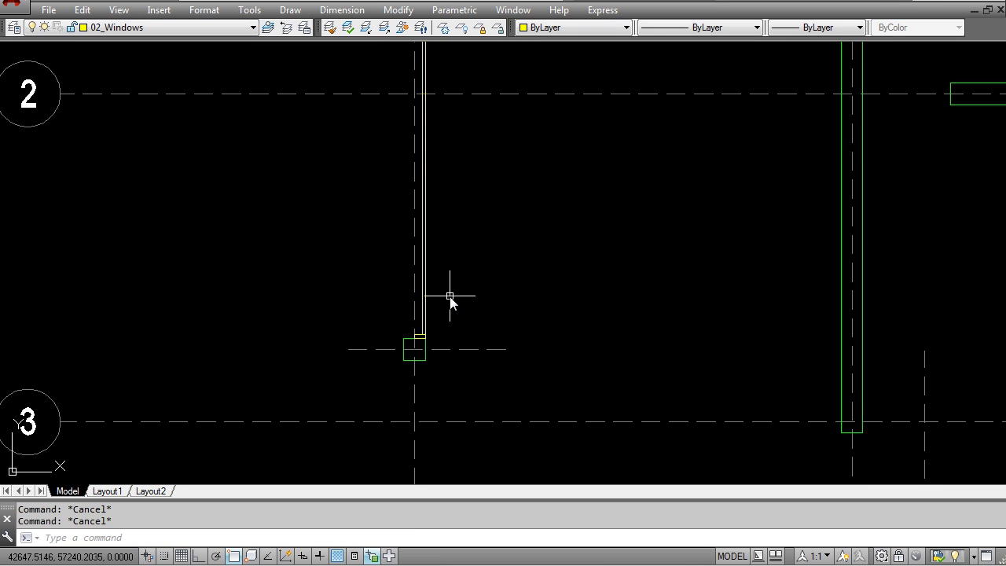
{"action": "type", "text": "mi"}
{"action": "key", "text": "Return"}
{"action": "scroll", "coordinate": [429, 318], "scroll_direction": "up", "scroll_amount": 3}
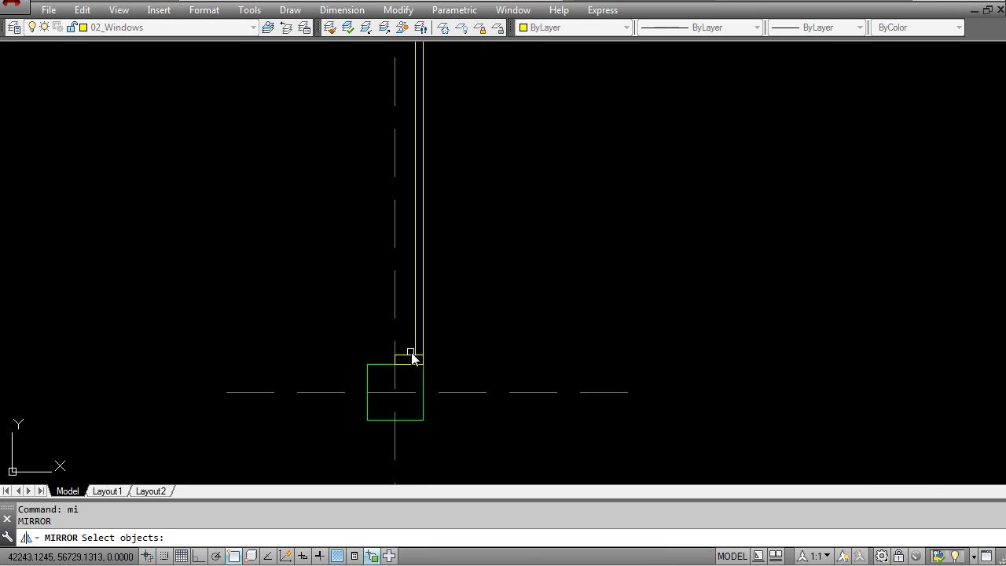
{"action": "left_click", "coordinate": [412, 343]}
{"action": "left_click", "coordinate": [418, 343]}
{"action": "scroll", "coordinate": [429, 338], "scroll_direction": "down", "scroll_amount": 3}
{"action": "middle_click_drag", "start_coordinate": [435, 130], "coordinate": [438, 287]}
{"action": "scroll", "coordinate": [428, 109], "scroll_direction": "up", "scroll_amount": 2}
{"action": "scroll", "coordinate": [428, 125], "scroll_direction": "down", "scroll_amount": 2}
{"action": "scroll", "coordinate": [437, 357], "scroll_direction": "up", "scroll_amount": 1}
{"action": "key", "text": "Return"}
{"action": "left_click", "coordinate": [434, 386]}
{"action": "left_click", "coordinate": [470, 387]}
{"action": "key", "text": "Return"}
{"action": "key", "text": "Escape"}
Look over the plan from the windows on grid line A and the glazed facades across to the rooms between grid lines F and G.
{"action": "scroll", "coordinate": [465, 335], "scroll_direction": "down", "scroll_amount": 1}
{"action": "scroll", "coordinate": [463, 330], "scroll_direction": "down", "scroll_amount": 2}
{"action": "middle_click_drag", "start_coordinate": [512, 376], "coordinate": [456, 177]}
{"action": "middle_click_drag", "start_coordinate": [348, 276], "coordinate": [324, 383]}
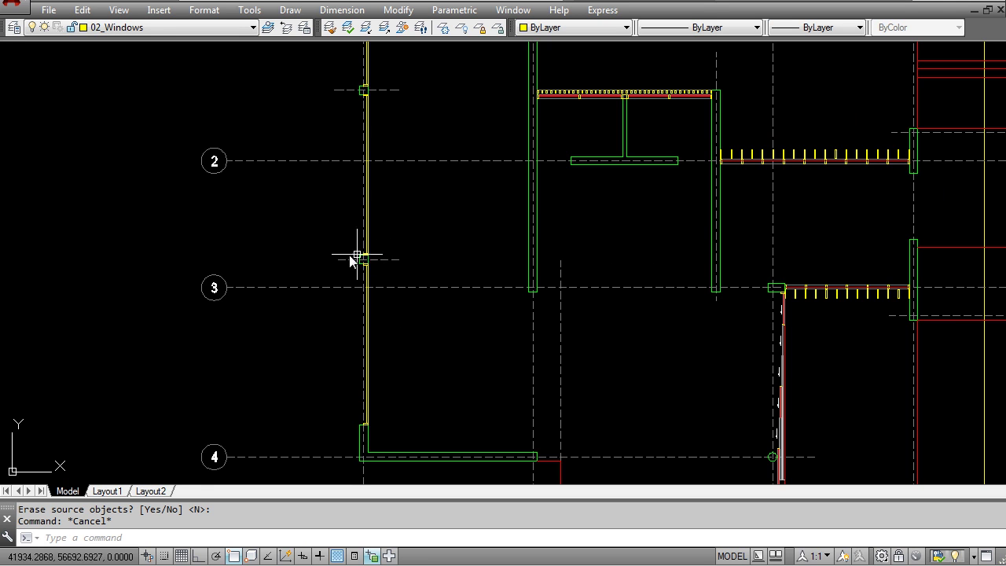
{"action": "scroll", "coordinate": [377, 439], "scroll_direction": "down", "scroll_amount": 3}
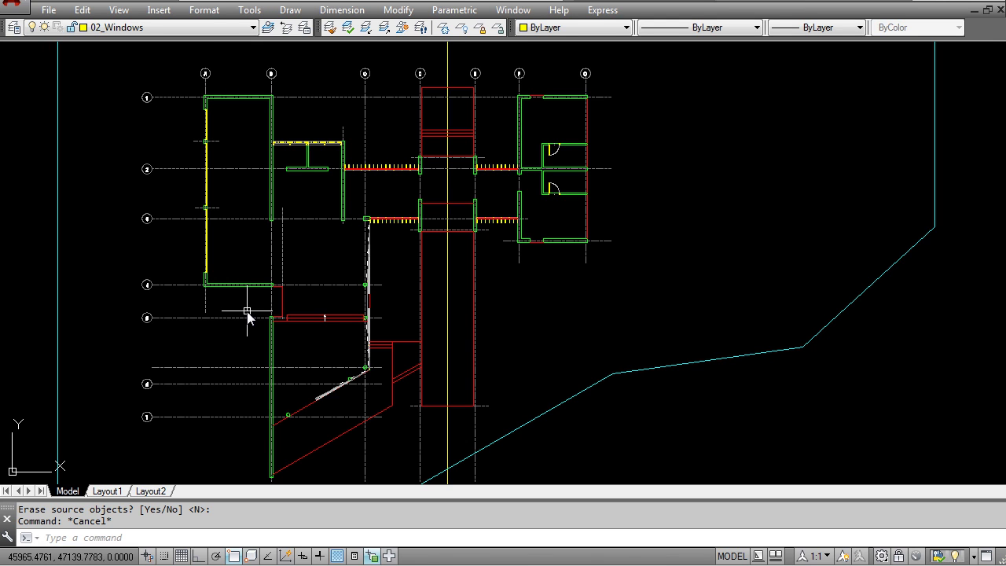
{"action": "scroll", "coordinate": [378, 363], "scroll_direction": "up", "scroll_amount": 3}
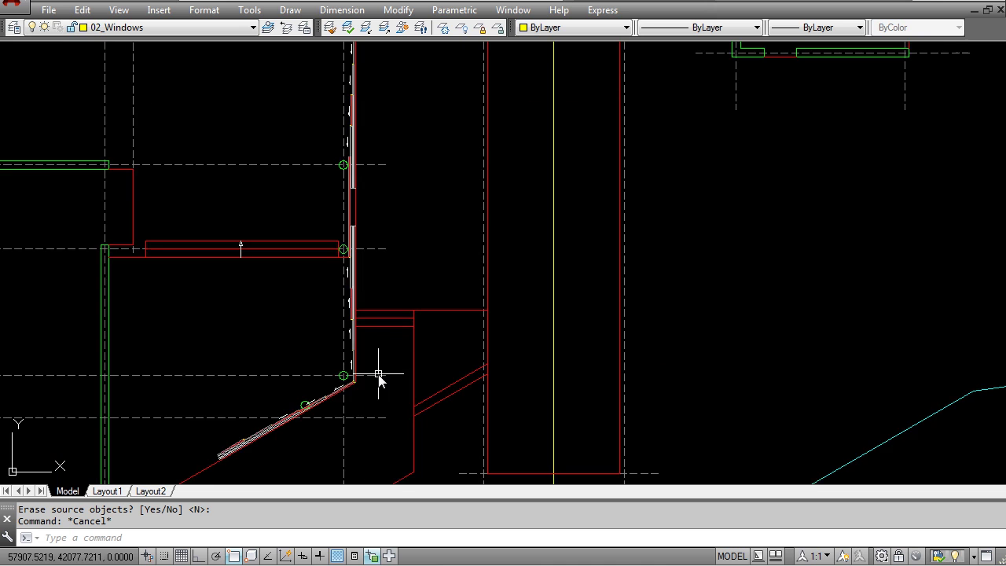
{"action": "middle_click_drag", "start_coordinate": [450, 189], "coordinate": [311, 345]}
{"action": "middle_click_drag", "start_coordinate": [536, 209], "coordinate": [482, 324]}
{"action": "middle_click_drag", "start_coordinate": [189, 172], "coordinate": [472, 260]}
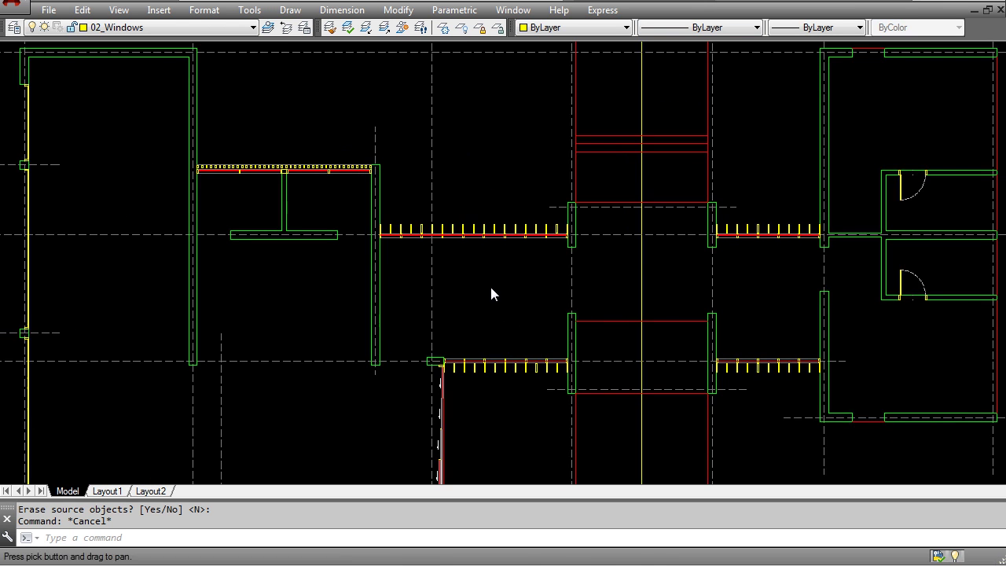
{"action": "scroll", "coordinate": [337, 170], "scroll_direction": "up", "scroll_amount": 3}
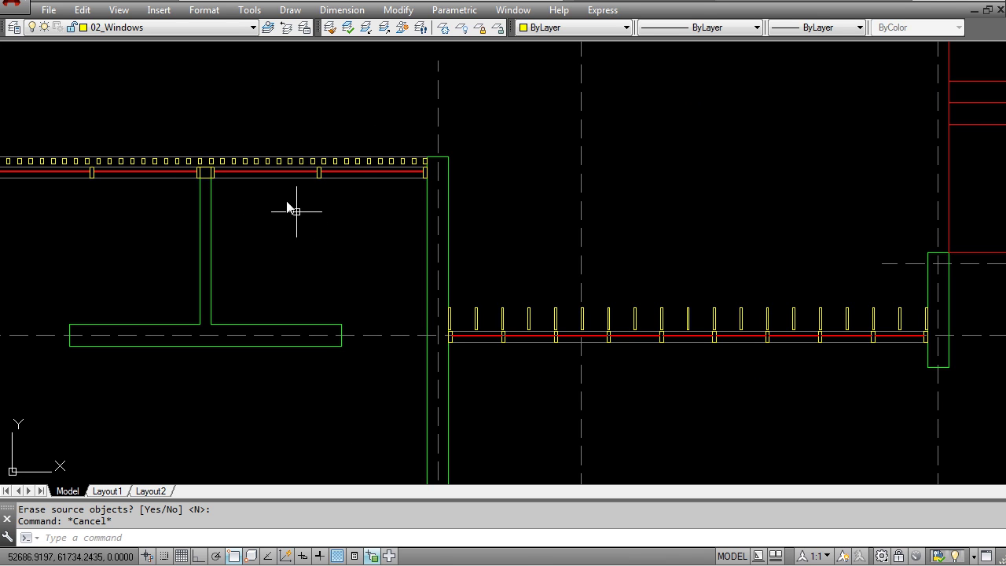
{"action": "scroll", "coordinate": [371, 203], "scroll_direction": "down", "scroll_amount": 2}
{"action": "middle_click_drag", "start_coordinate": [483, 213], "coordinate": [340, 222]}
{"action": "scroll", "coordinate": [254, 183], "scroll_direction": "down", "scroll_amount": 2}
{"action": "middle_click_drag", "start_coordinate": [582, 252], "coordinate": [283, 243]}
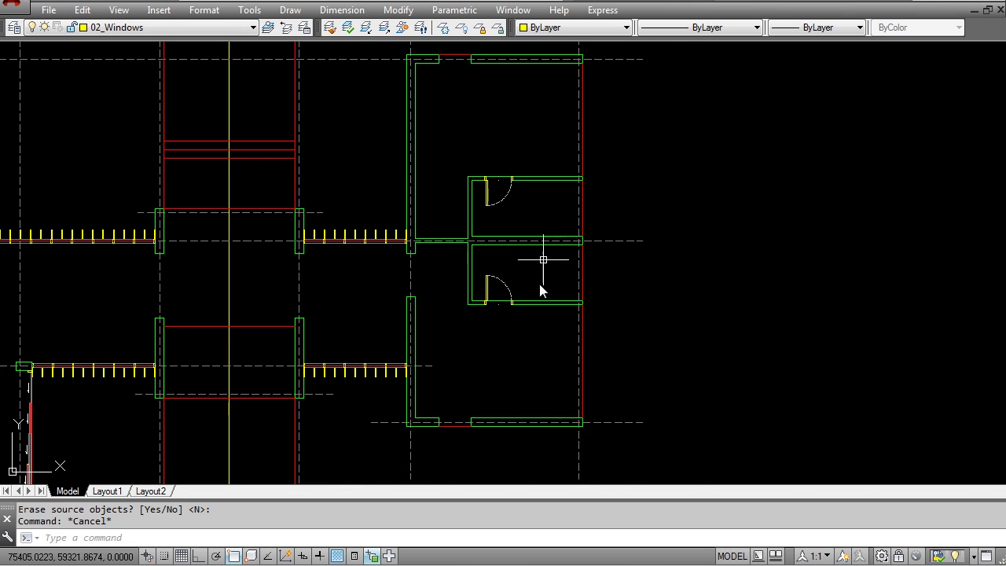
Examine the louvred glazing on grid lines 2 and 3, the sliding facade's upper end, and the room walls between grid lines F and G.
{"action": "middle_click_drag", "start_coordinate": [439, 272], "coordinate": [975, 268]}
{"action": "scroll", "coordinate": [562, 180], "scroll_direction": "up", "scroll_amount": 4}
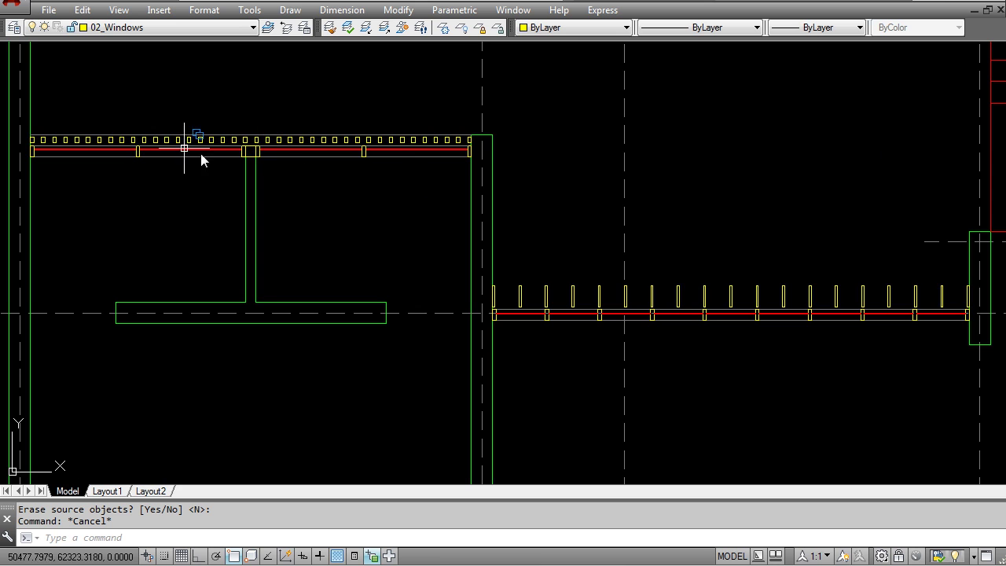
{"action": "scroll", "coordinate": [312, 169], "scroll_direction": "down", "scroll_amount": 3}
{"action": "middle_click_drag", "start_coordinate": [588, 222], "coordinate": [189, 222]}
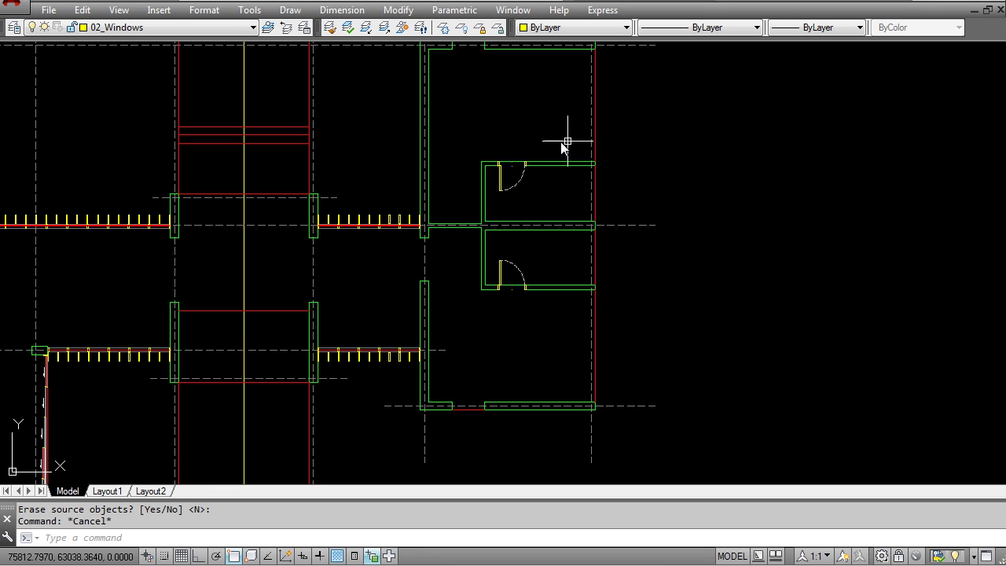
{"action": "middle_click_drag", "start_coordinate": [499, 330], "coordinate": [635, 270]}
{"action": "scroll", "coordinate": [635, 269], "scroll_direction": "down", "scroll_amount": 4}
{"action": "scroll", "coordinate": [494, 324], "scroll_direction": "up", "scroll_amount": 5}
{"action": "scroll", "coordinate": [377, 207], "scroll_direction": "up", "scroll_amount": 4}
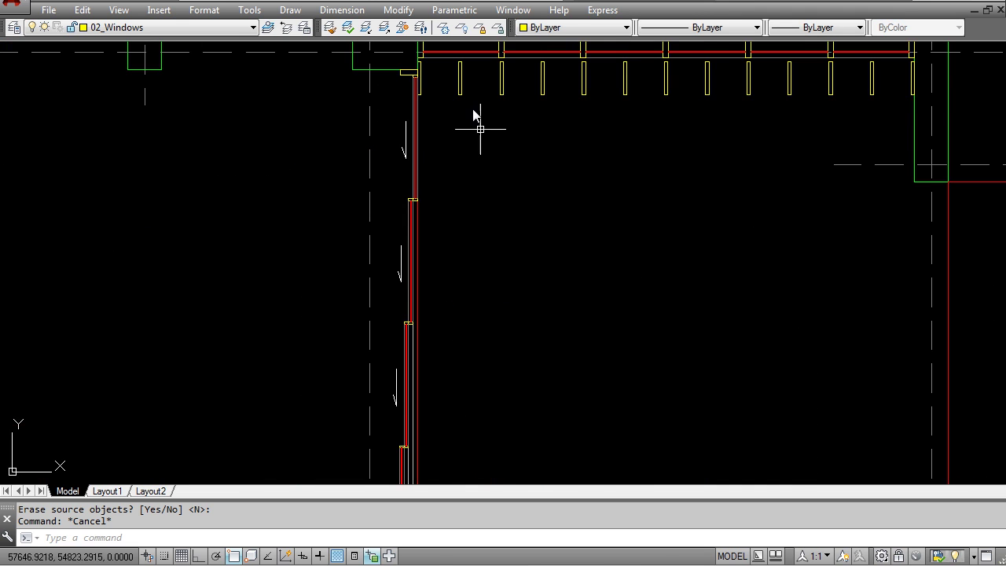
{"action": "scroll", "coordinate": [381, 245], "scroll_direction": "down", "scroll_amount": 4}
{"action": "middle_click_drag", "start_coordinate": [661, 225], "coordinate": [75, 310]}
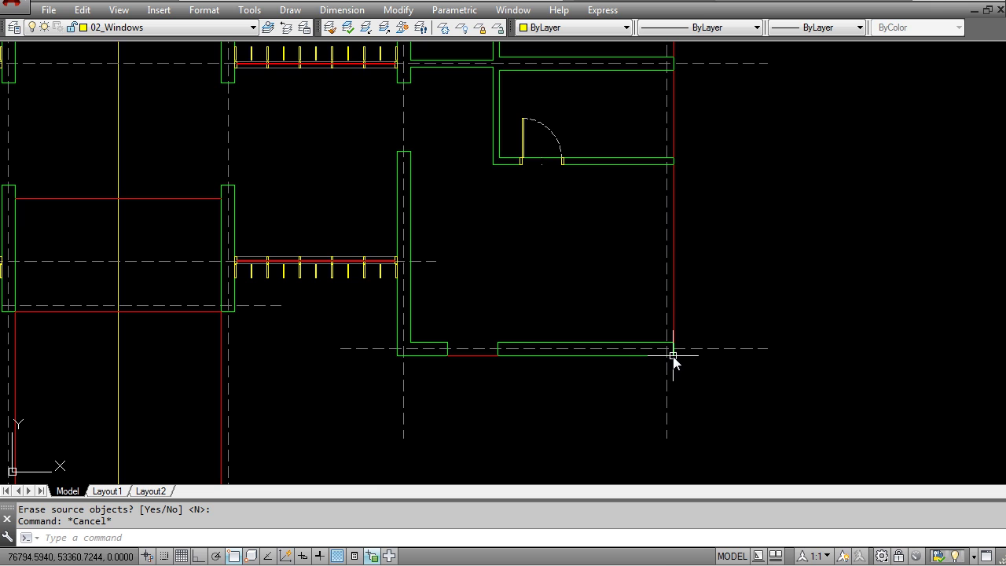
Review the overall floor plan, checking the sliding facade along grid line C and the angled slab edge.
{"action": "scroll", "coordinate": [625, 284], "scroll_direction": "down", "scroll_amount": 4}
{"action": "middle_click_drag", "start_coordinate": [237, 279], "coordinate": [361, 187]}
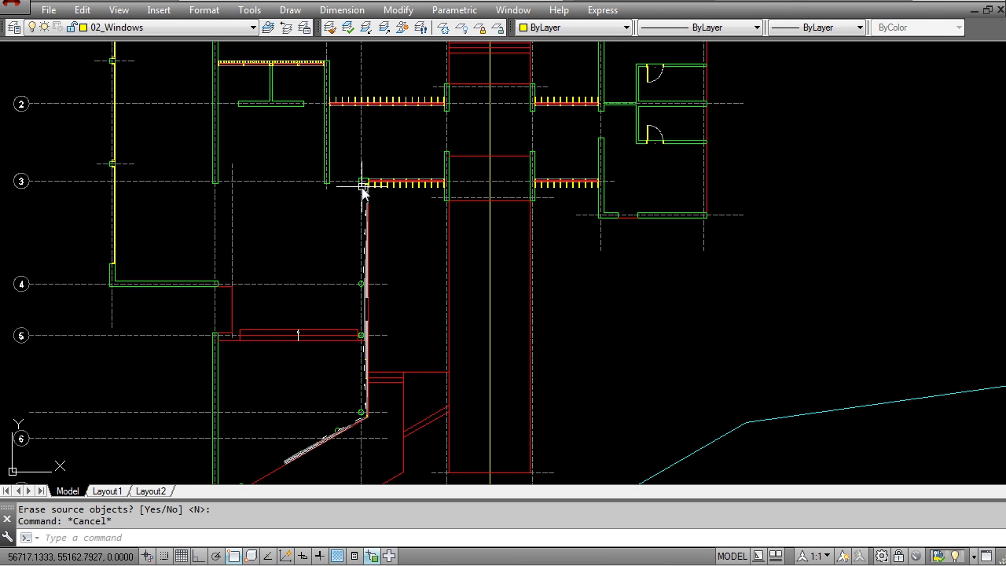
{"action": "scroll", "coordinate": [363, 189], "scroll_direction": "down", "scroll_amount": 2}
{"action": "middle_click_drag", "start_coordinate": [460, 215], "coordinate": [428, 284]}
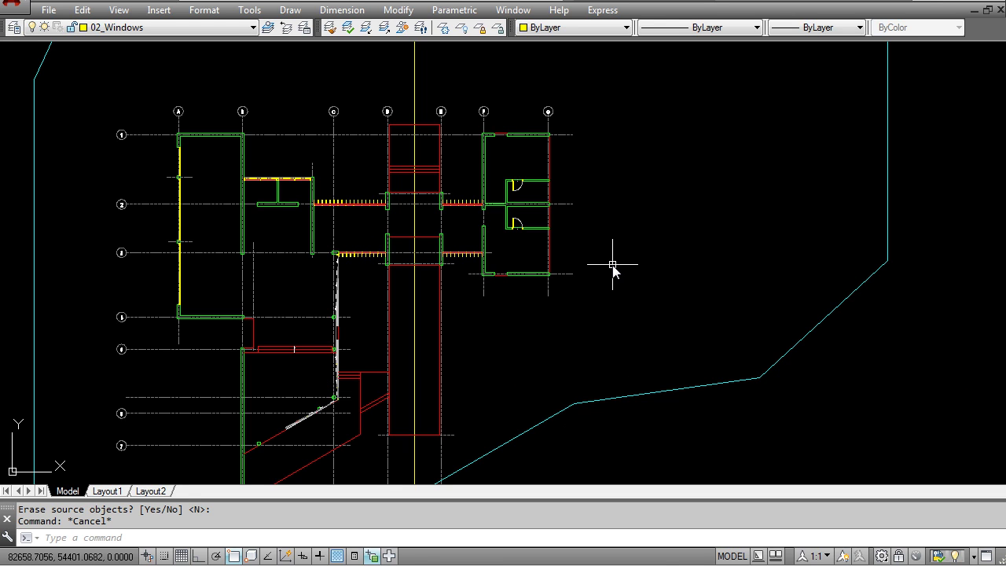
{"action": "scroll", "coordinate": [277, 363], "scroll_direction": "up", "scroll_amount": 4}
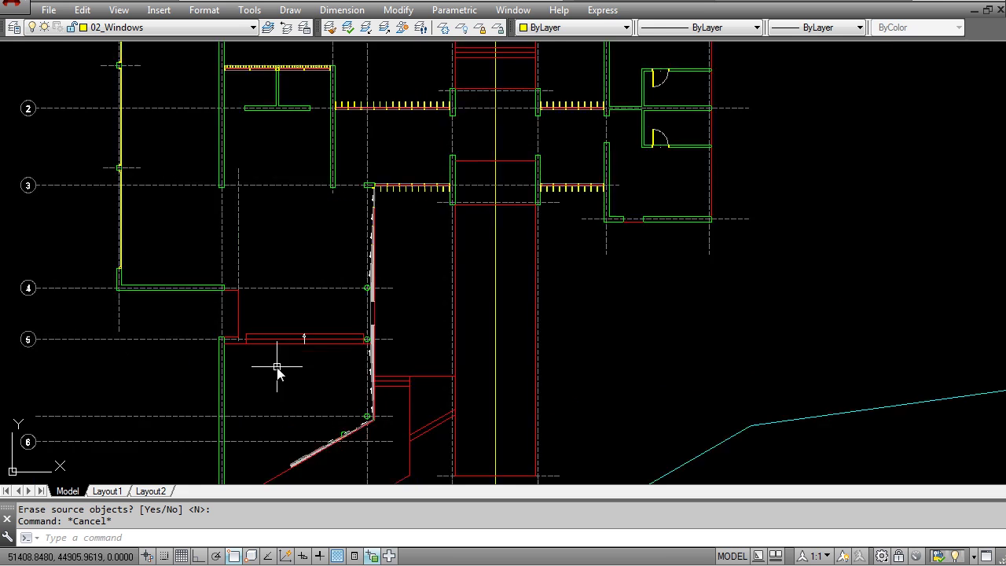
{"action": "middle_click_drag", "start_coordinate": [386, 377], "coordinate": [397, 298]}
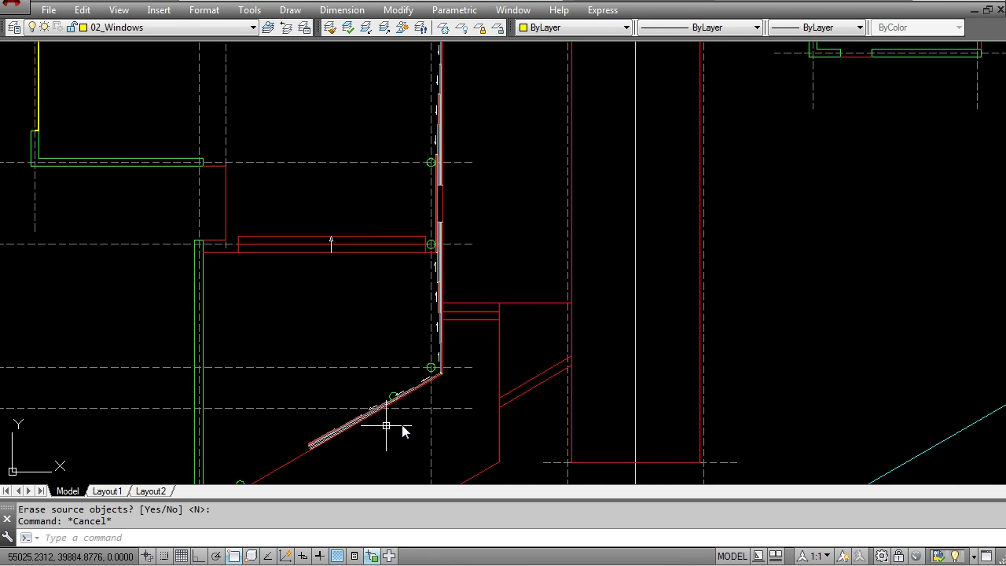
{"action": "scroll", "coordinate": [472, 236], "scroll_direction": "down", "scroll_amount": 5}
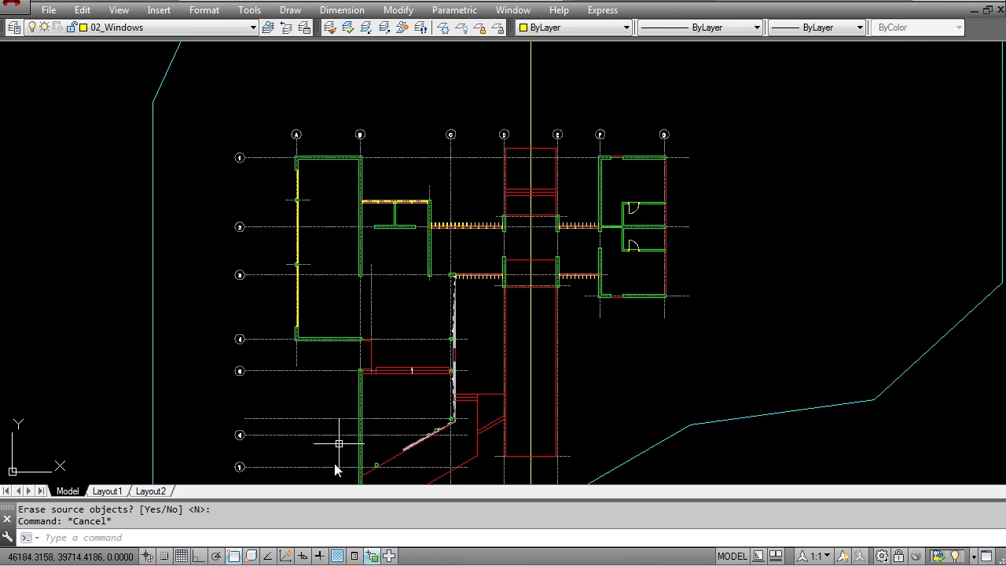
{"action": "left_click", "coordinate": [401, 447]}
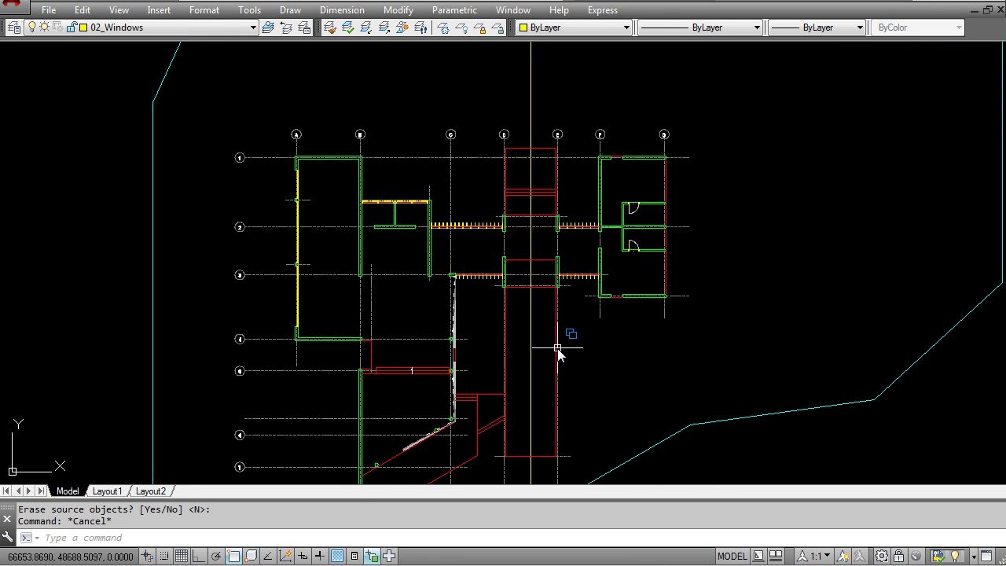